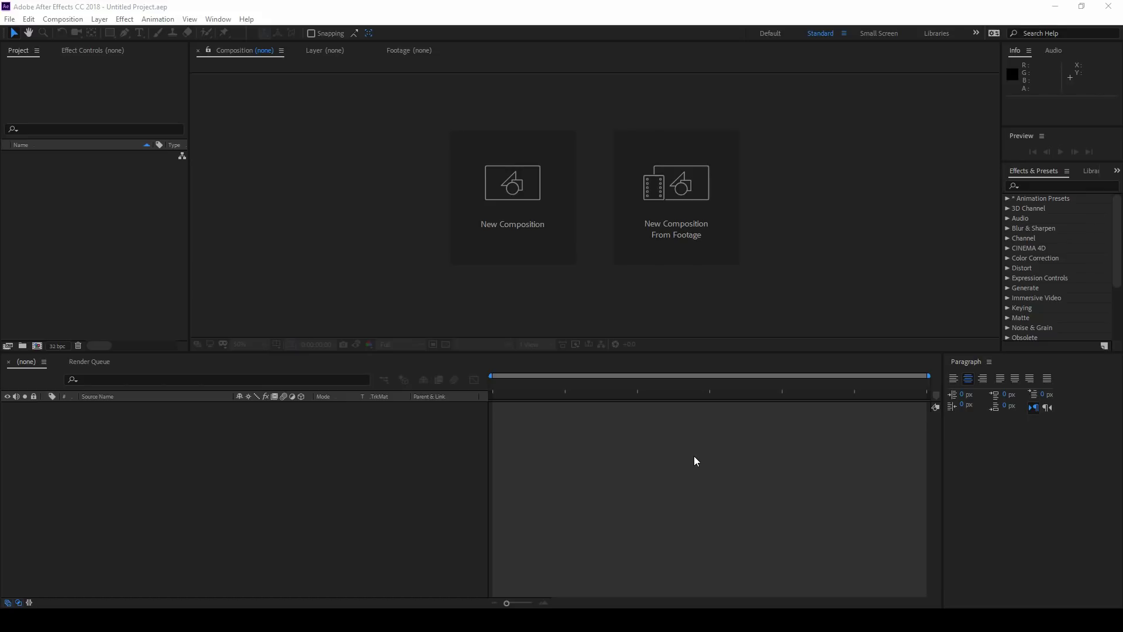
Create a 1920×1080 composition and start a new solid layer in it
left_click(527, 198)
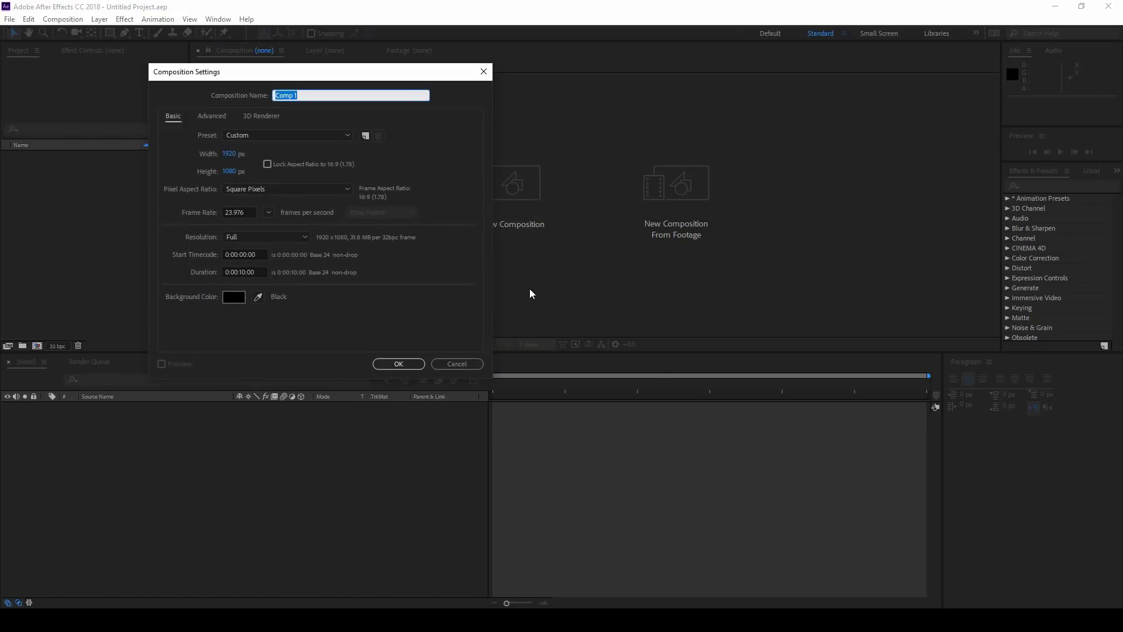
left_click(398, 364)
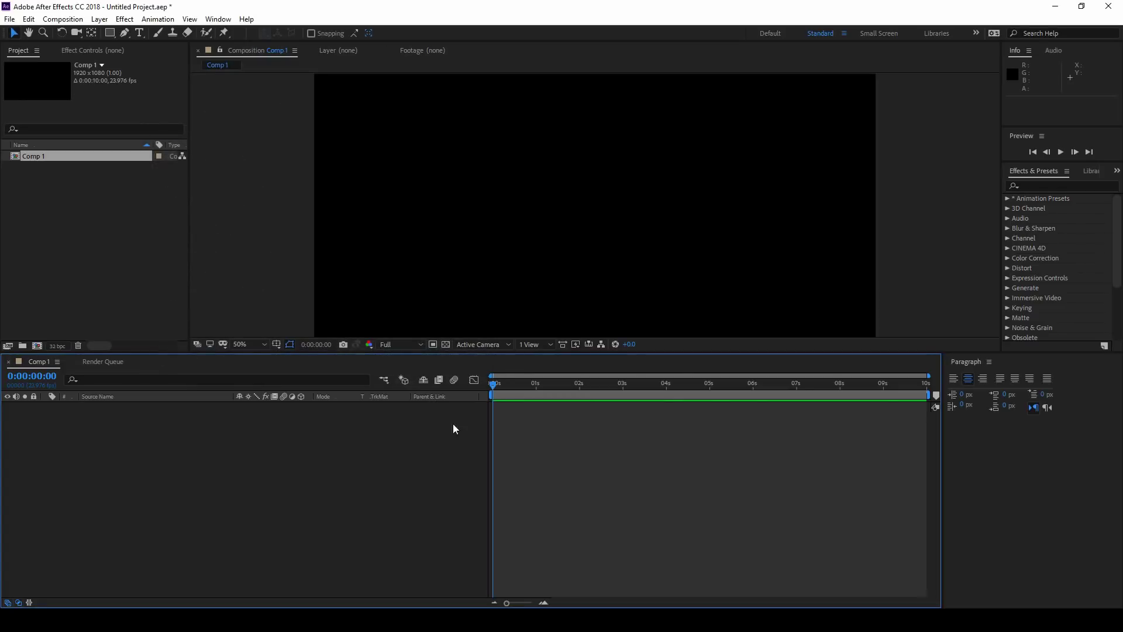
right_click(187, 420)
mouse_move(265, 426)
left_click(358, 459)
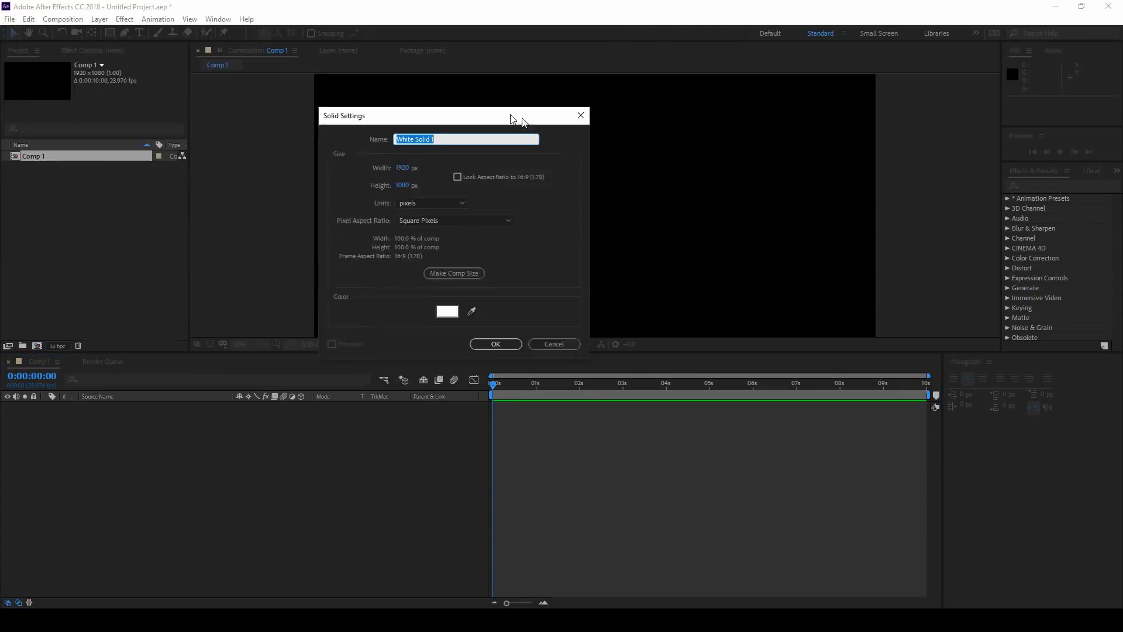
Make the solid magenta (D1136C) and zoom the comp view to 25%
left_click(524, 342)
mouse_move(571, 276)
left_mouse_down()
mouse_move(573, 250)
mouse_move(537, 267)
mouse_move(542, 258)
left_mouse_up()
left_click(666, 233)
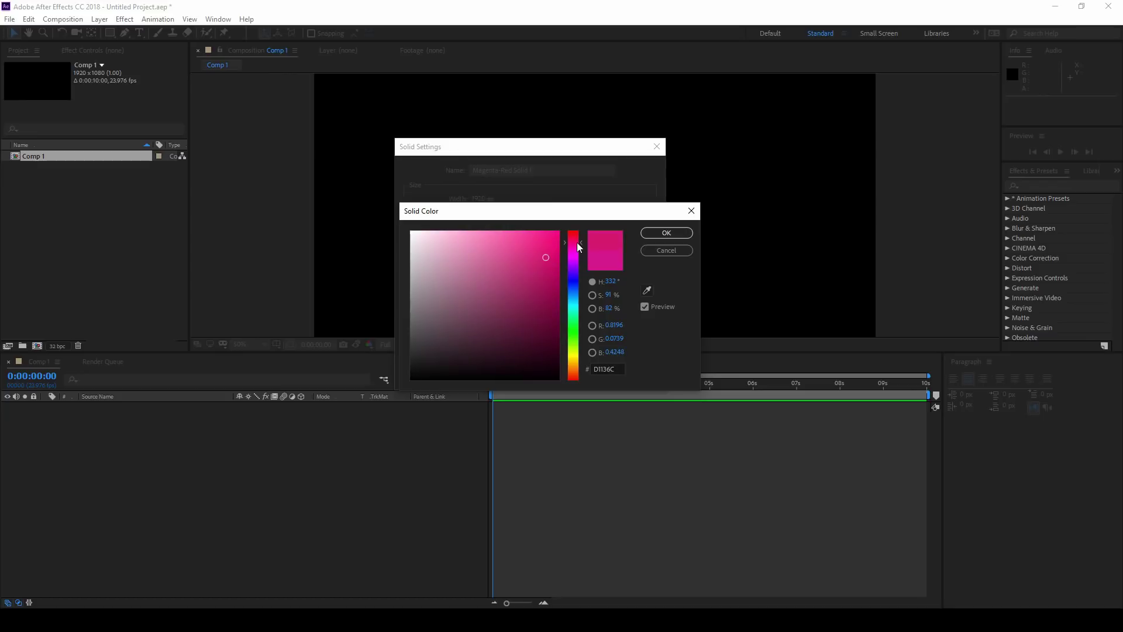
left_click(670, 235)
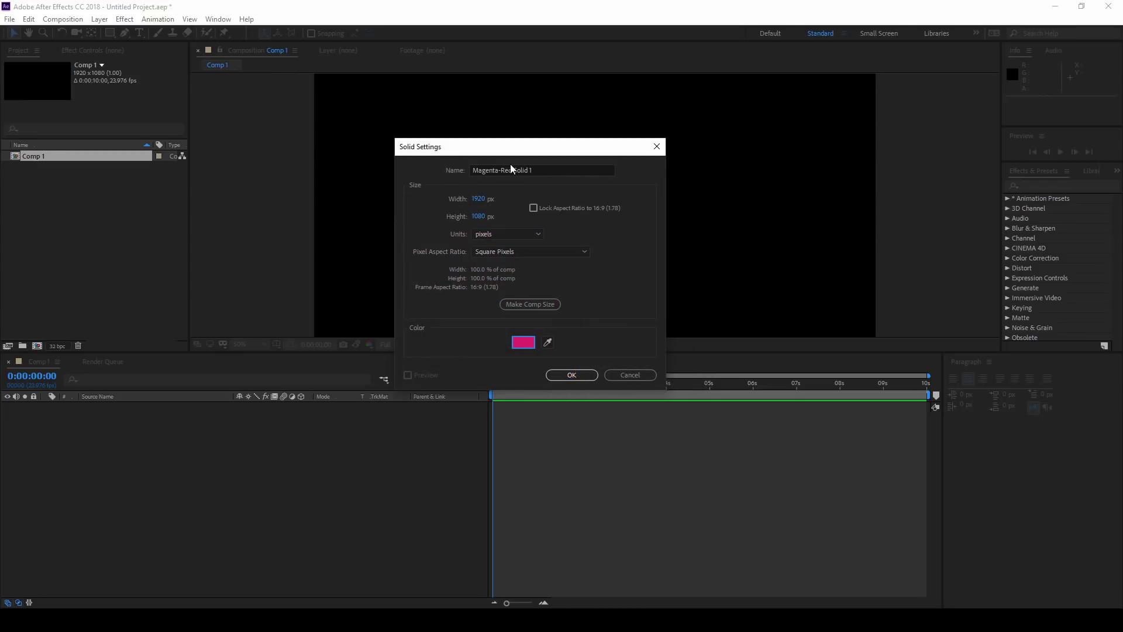
left_click(585, 373)
left_click(450, 444)
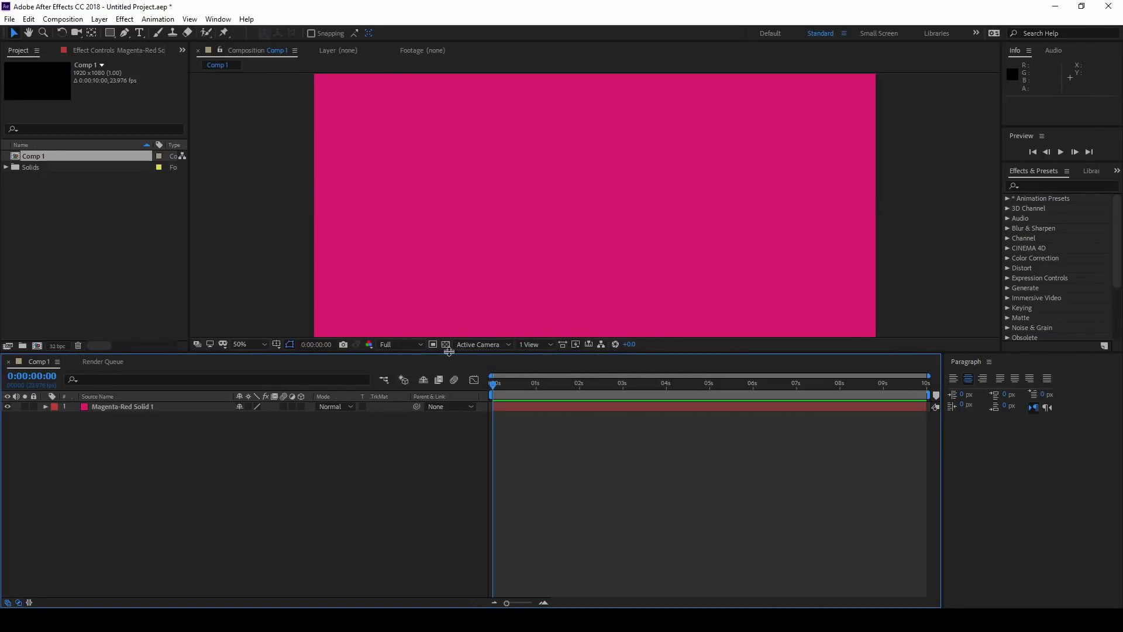
key("comma")
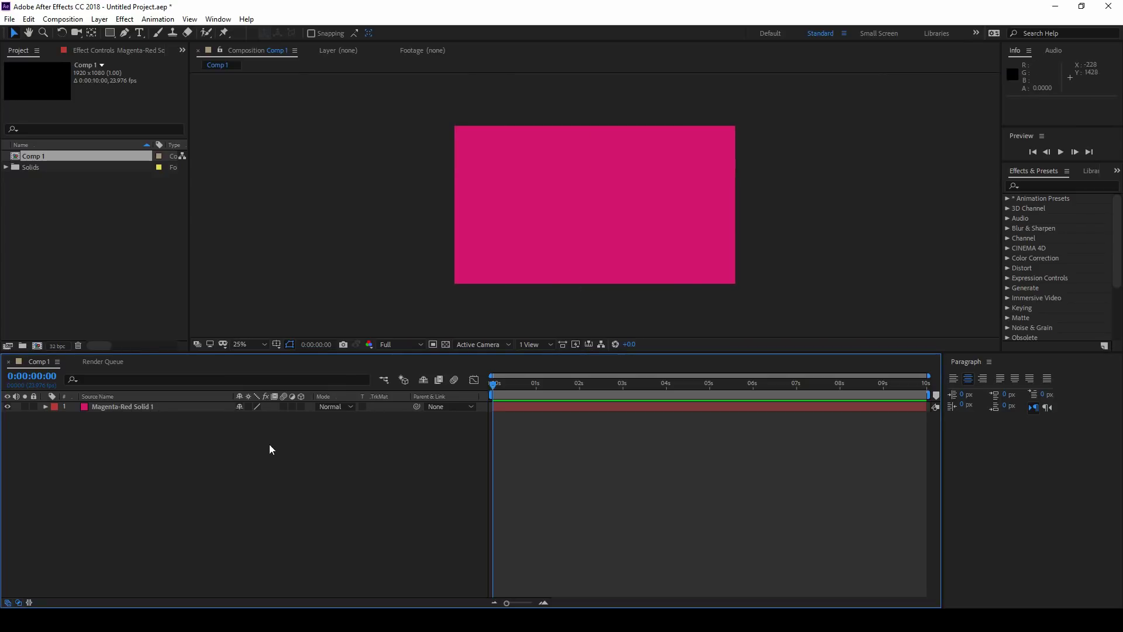
Add a white 'Something Special' text layer set in Motion Control Bold, centred in frame
right_click(198, 433)
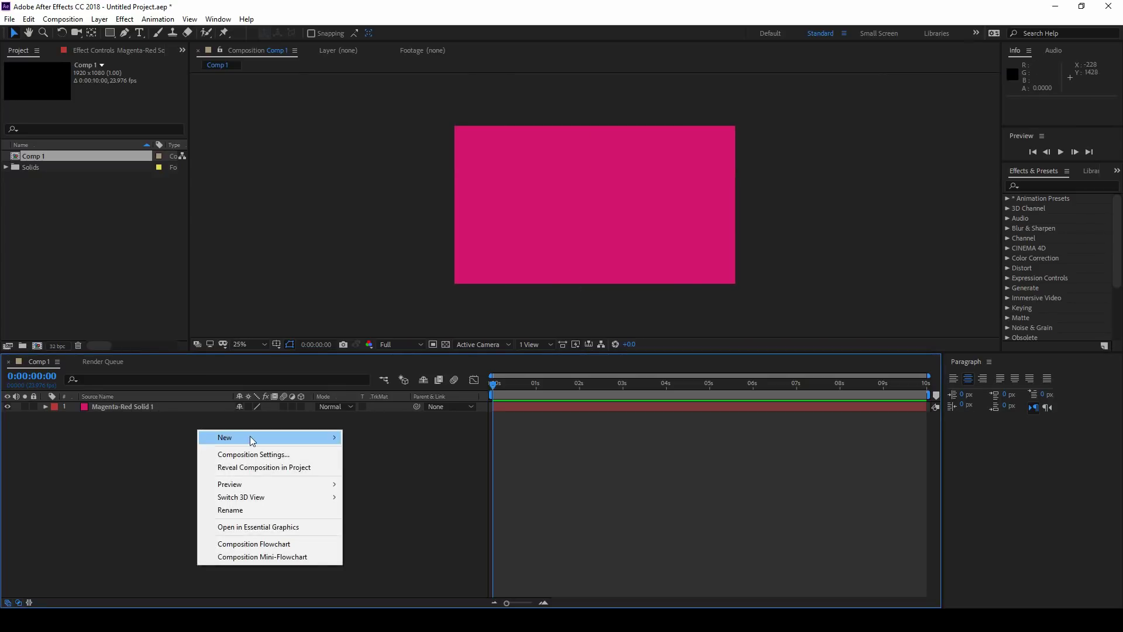
mouse_move(251, 437)
left_click(399, 455)
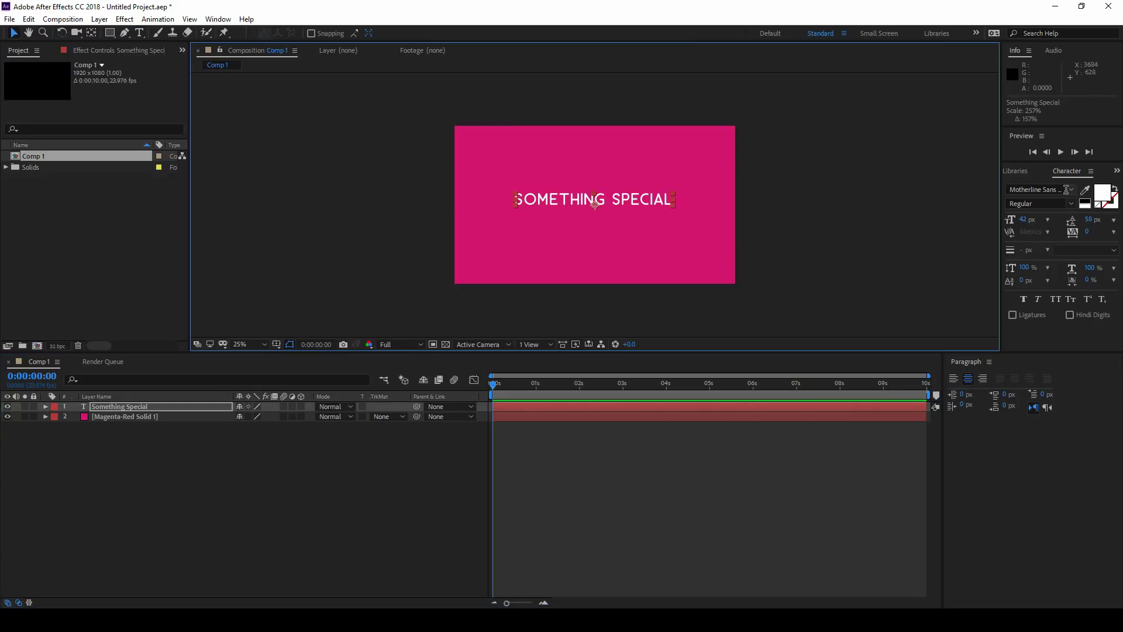
left_click(1066, 189)
type("mot")
key("Return")
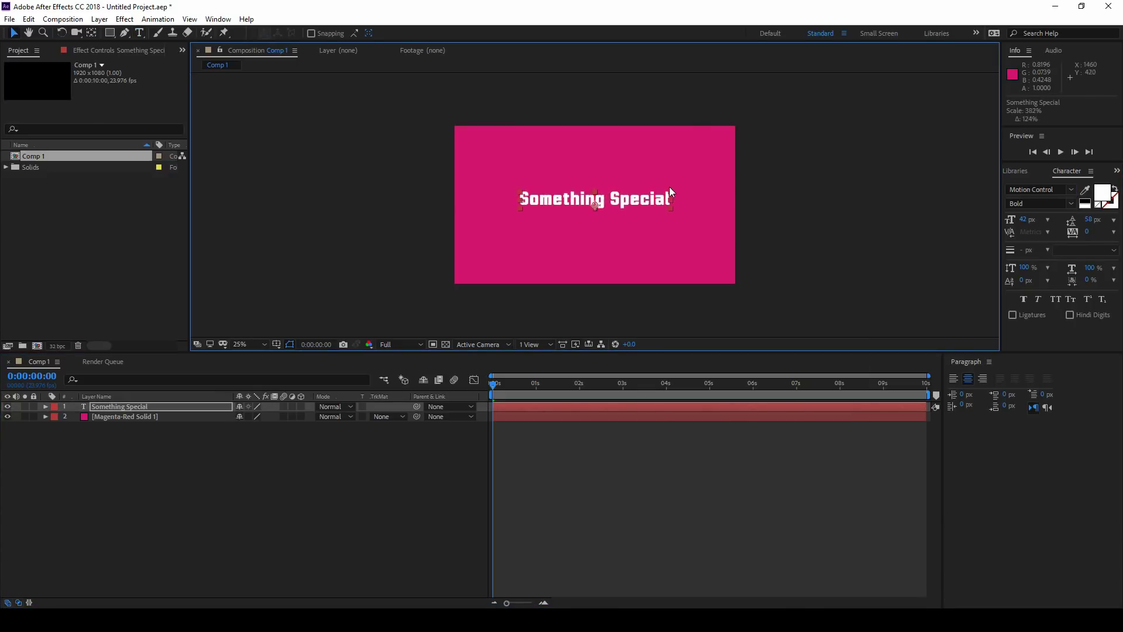
left_click(819, 228)
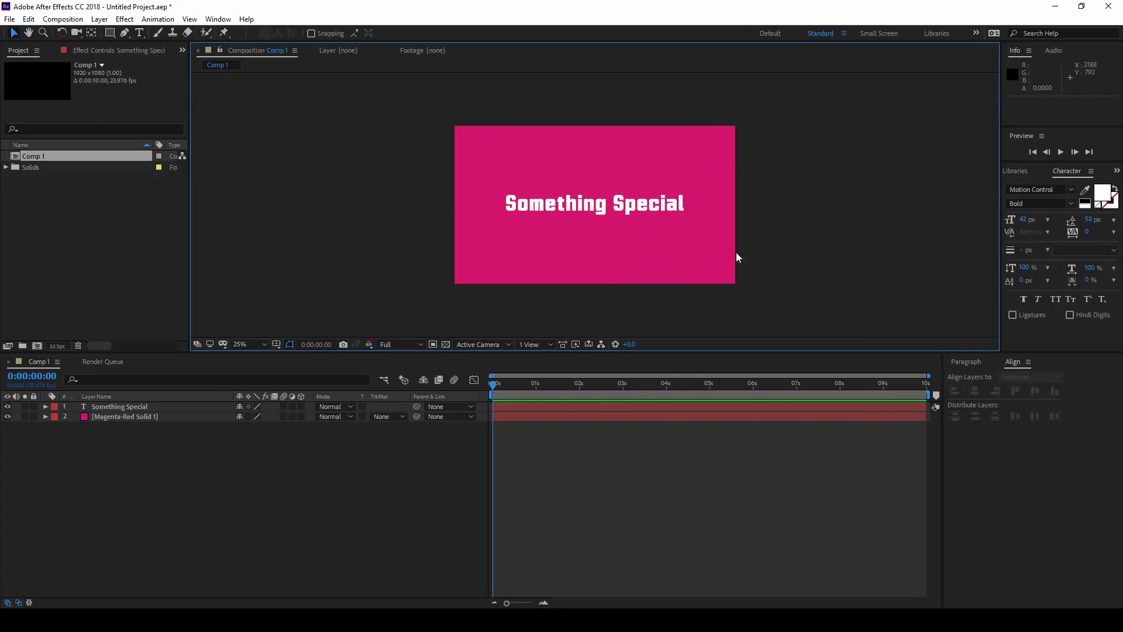
left_click(612, 223)
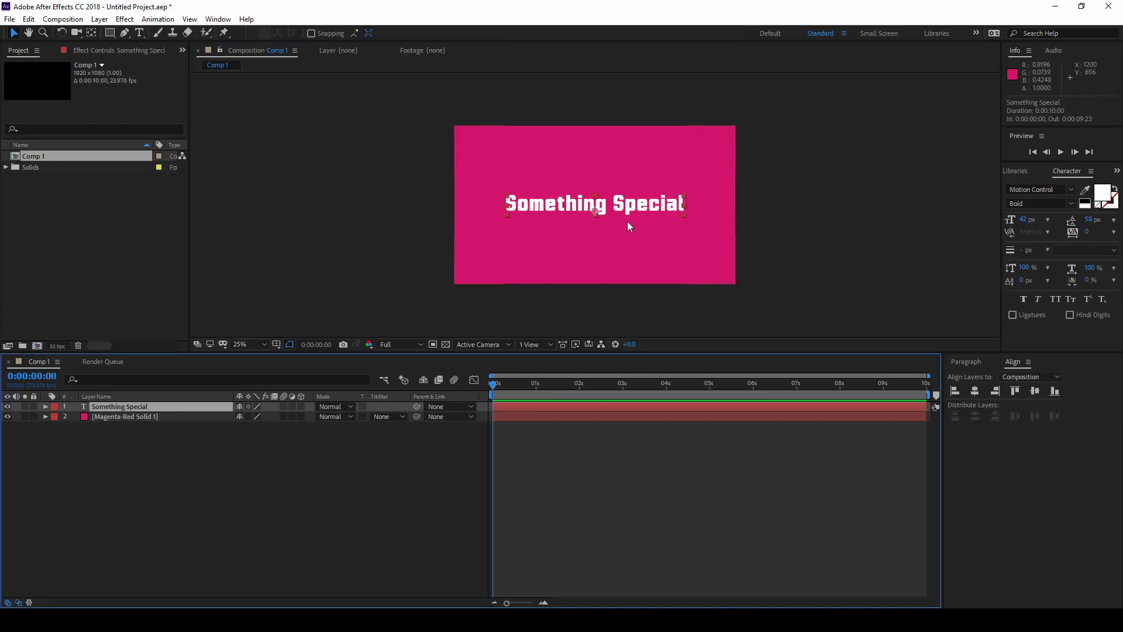
Apply Perspective > Drop Shadow to the text layer (Distance 12.0, Softness 0)
left_click(117, 51)
right_click(82, 111)
mouse_move(157, 163)
mouse_move(173, 339)
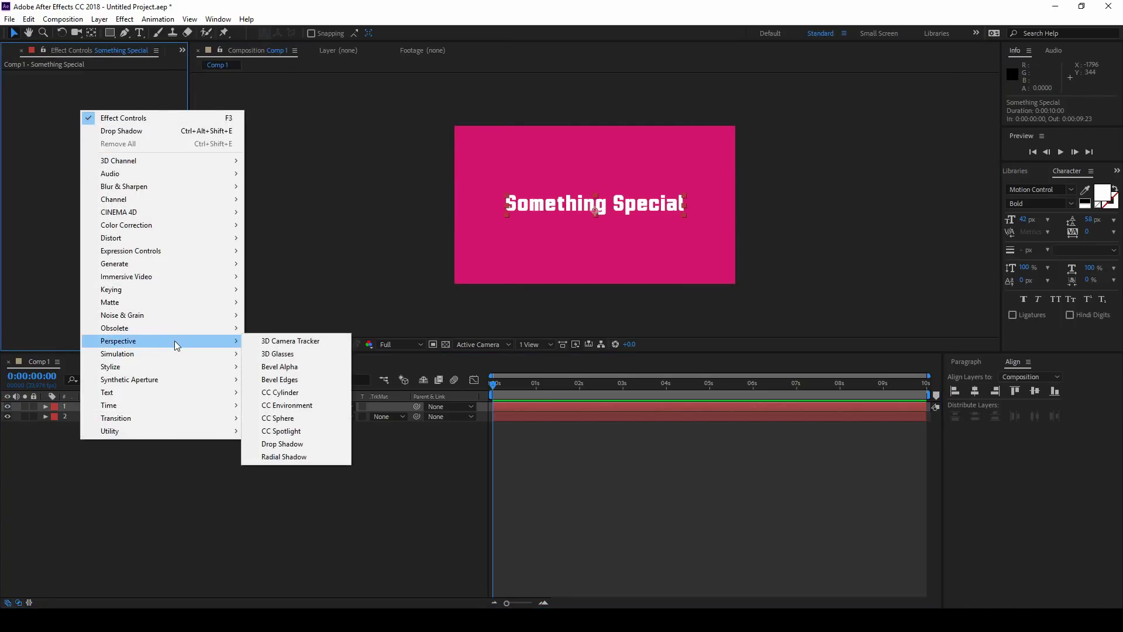
left_click(305, 445)
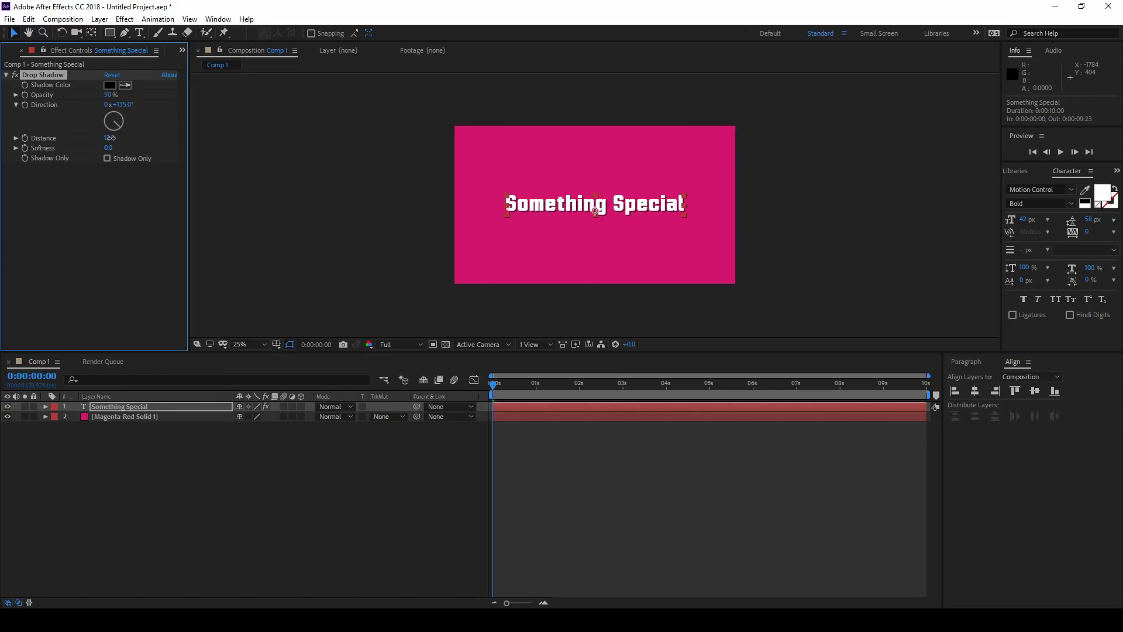
left_click(340, 228)
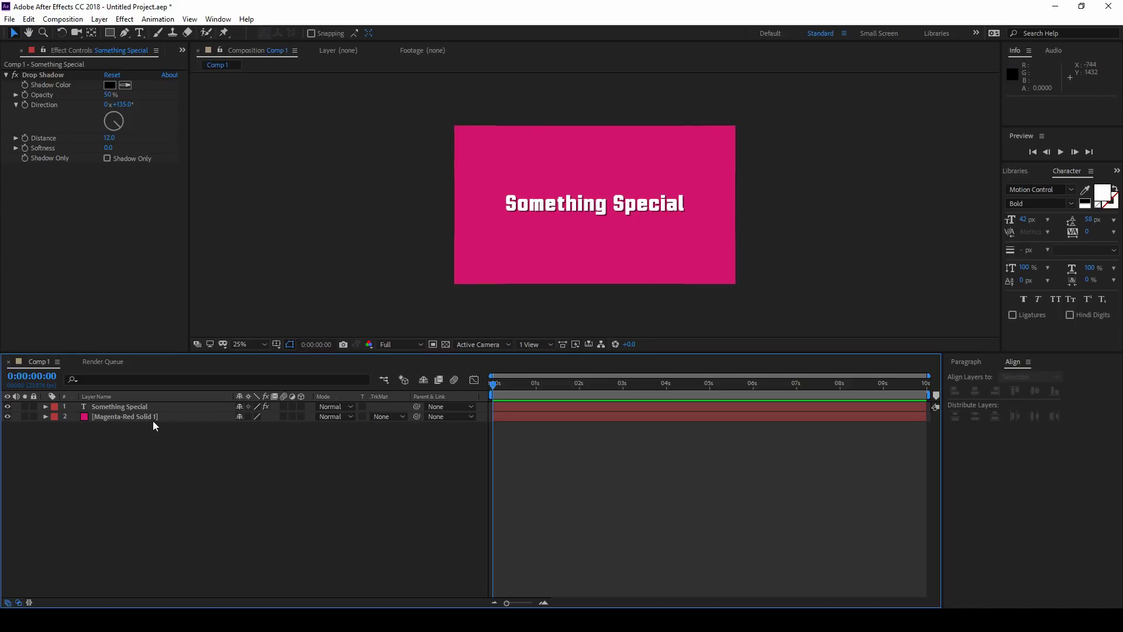
Add a new black (000000) solid layer over the comp
right_click(170, 445)
mouse_move(226, 453)
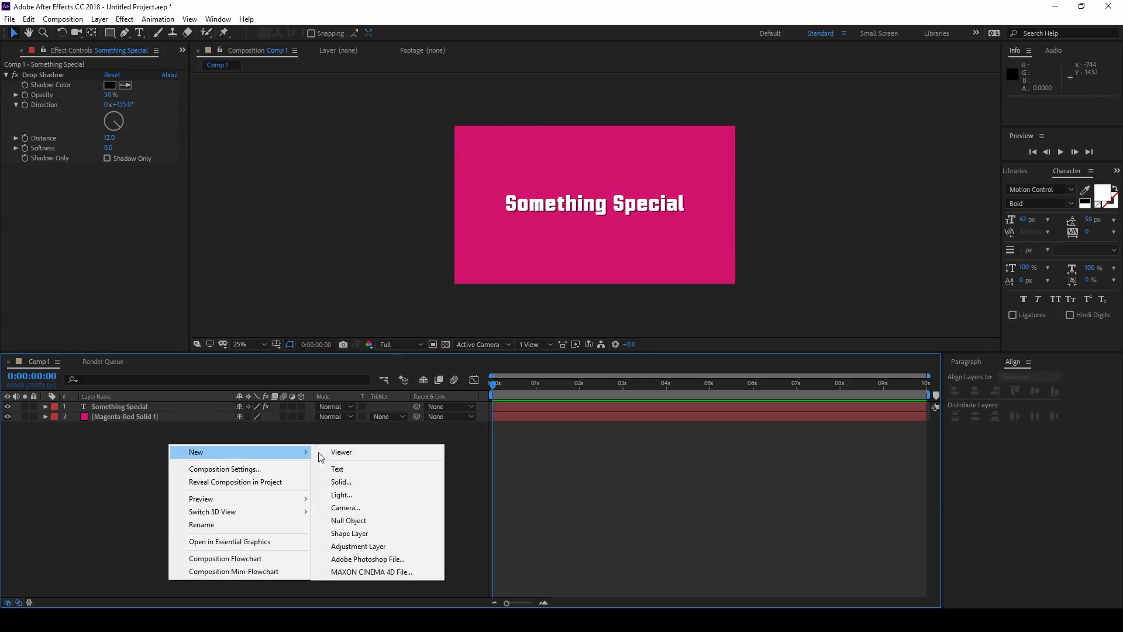
left_click(377, 481)
left_click(522, 343)
type("000000")
left_click(664, 231)
left_click(572, 375)
Fit a subtracted ellipse mask to the black solid and feather it heavily
left_click_drag(109, 33, 155, 63)
double_click(109, 33)
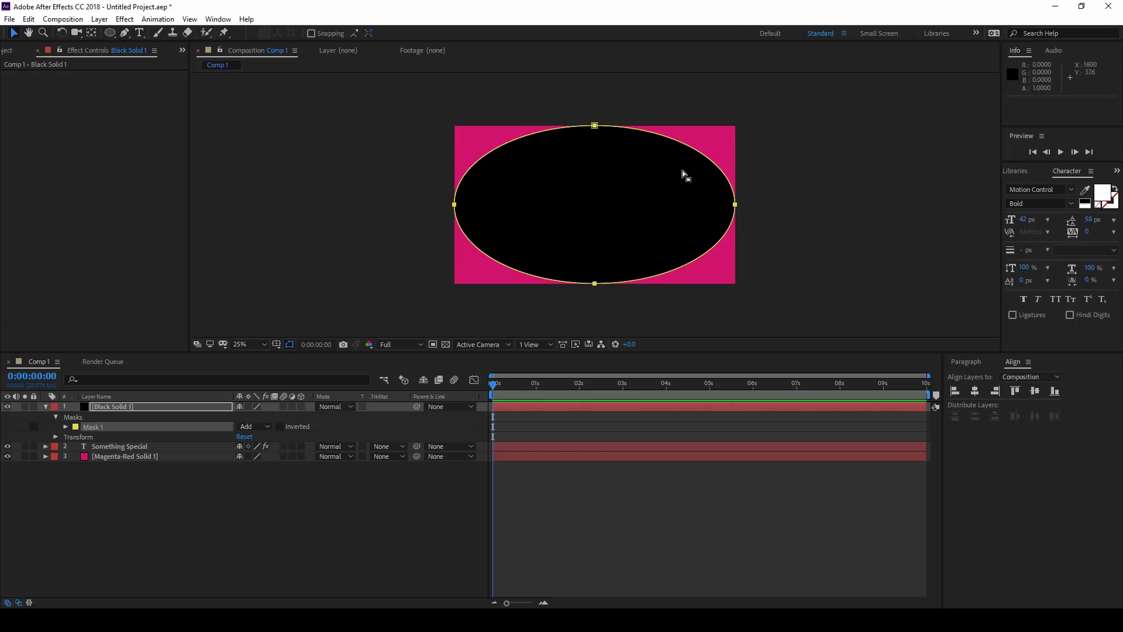
left_click(253, 427)
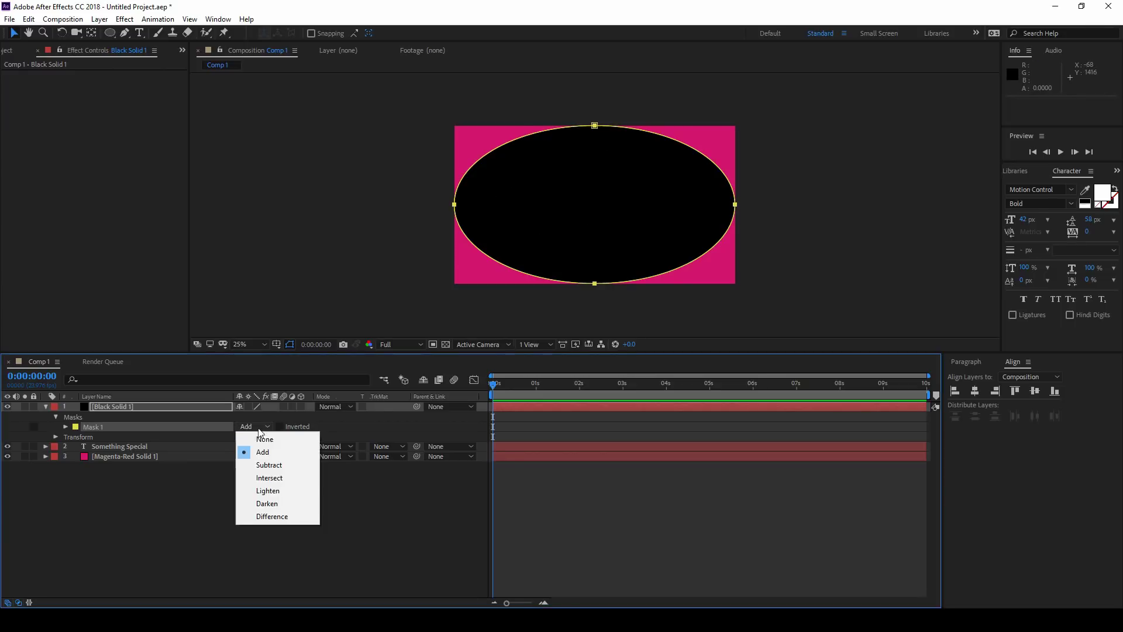
left_click(274, 465)
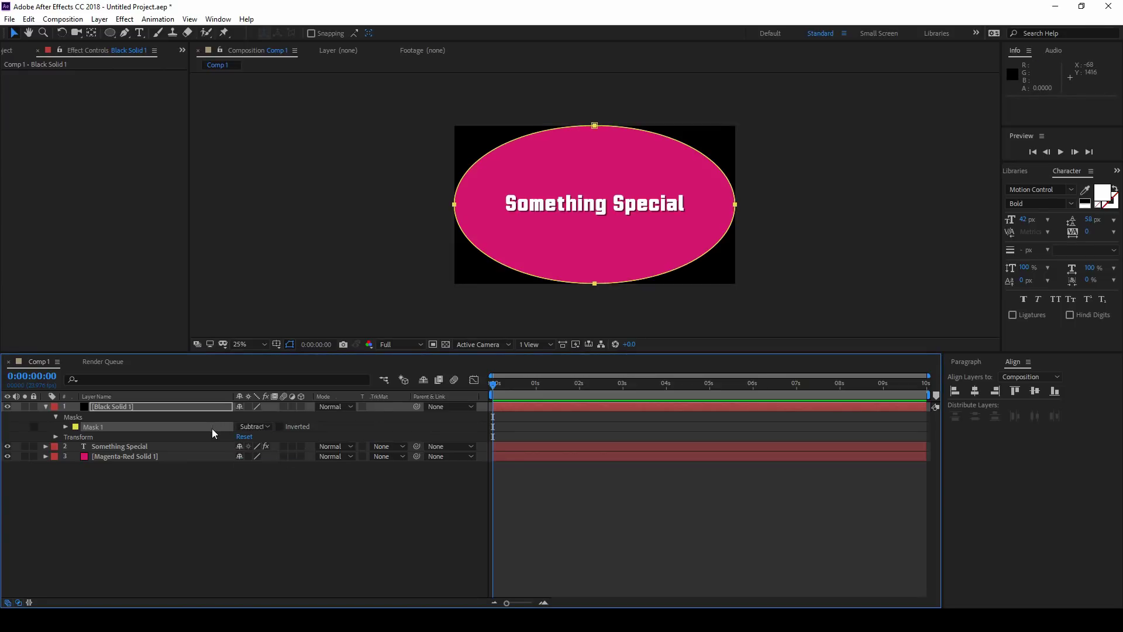
key("f")
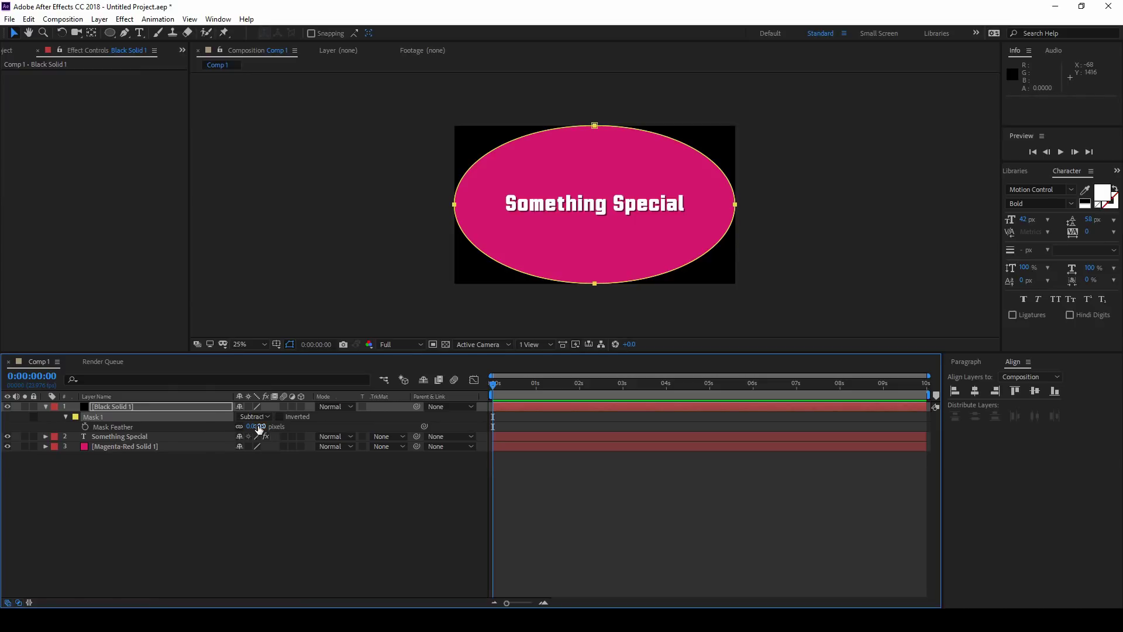
left_click_drag(258, 430, 644, 424)
Lower the black vignette solid's opacity to 53%
left_click(338, 490)
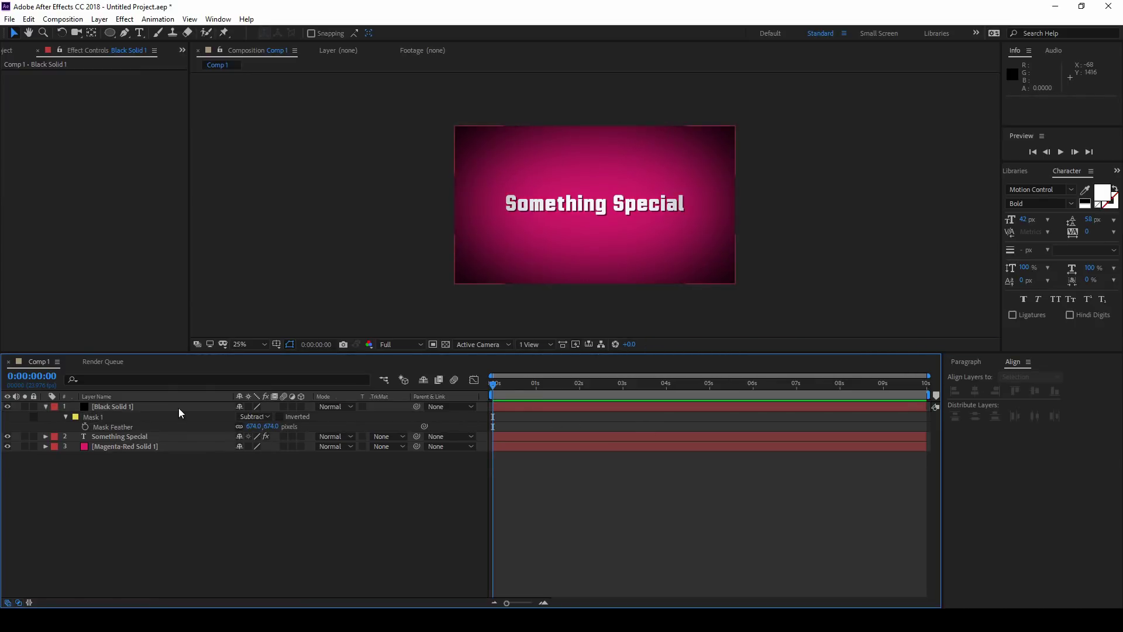
left_click(178, 407)
key("t")
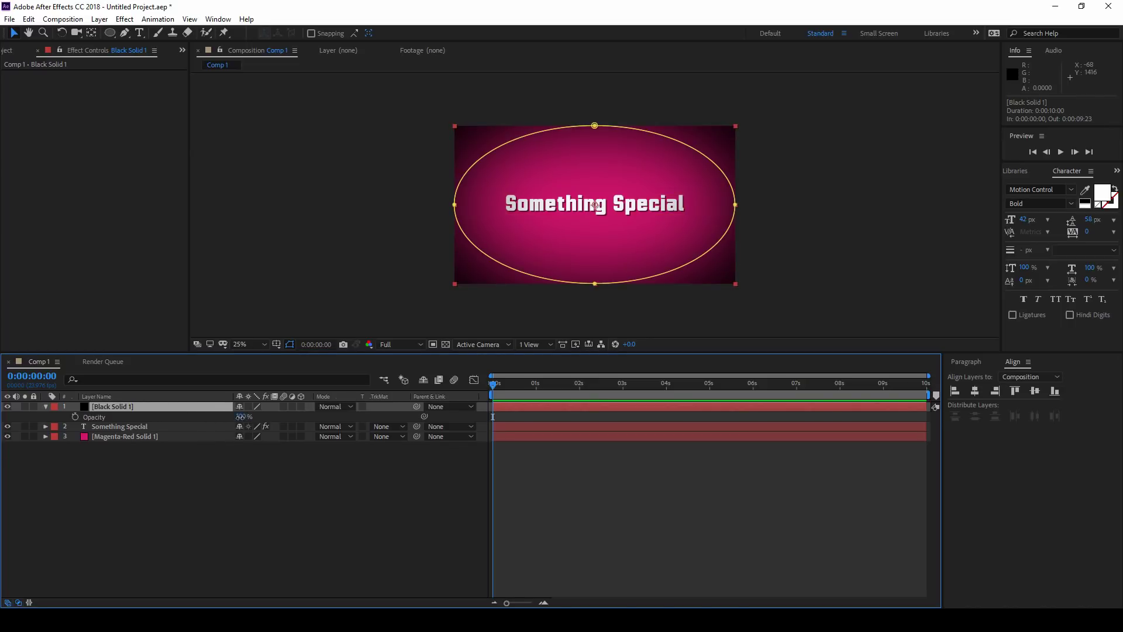
left_click(237, 416)
left_click_drag(237, 416, 182, 420)
left_click(261, 512)
Set Position and Scale keyframes on the text layer at 1 second
key("KP_2")
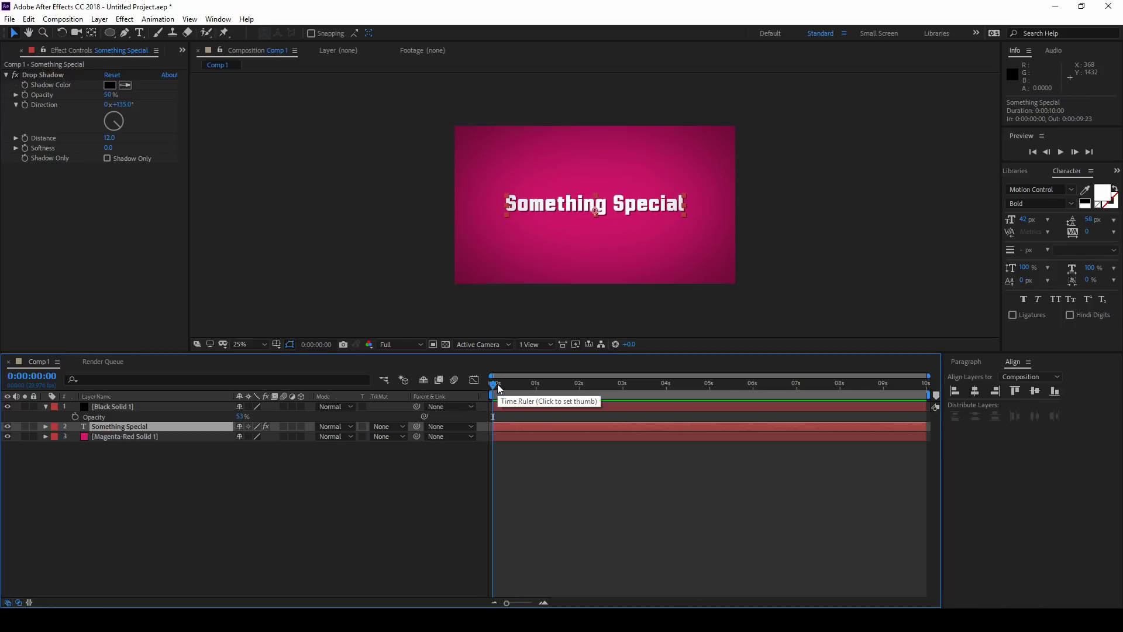
left_click_drag(500, 384, 536, 384)
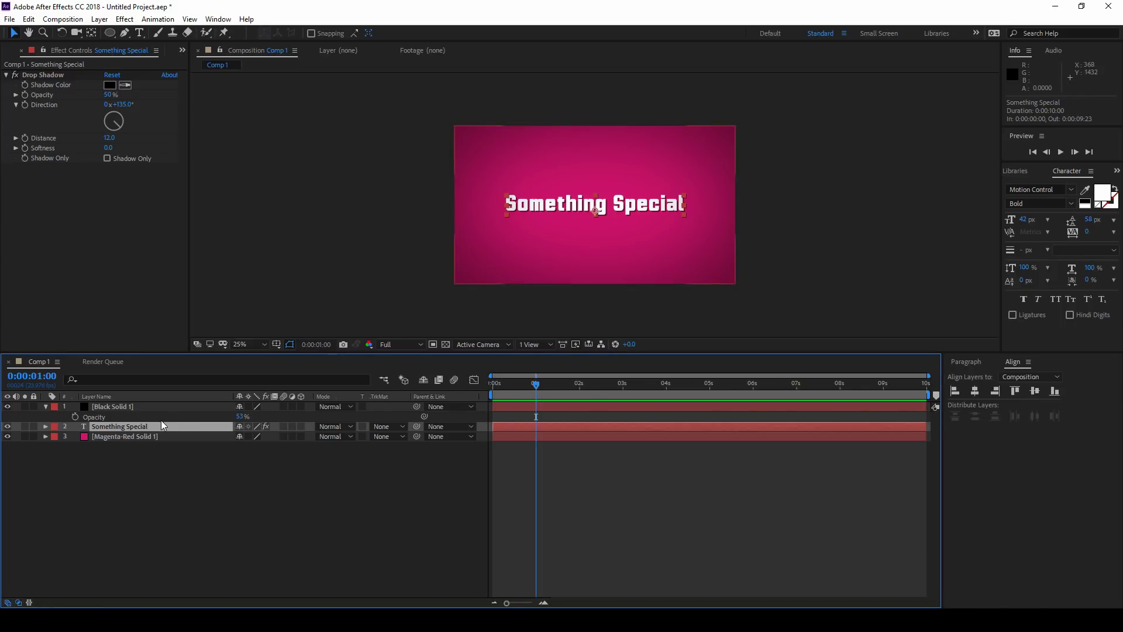
key("s")
key("shift+p")
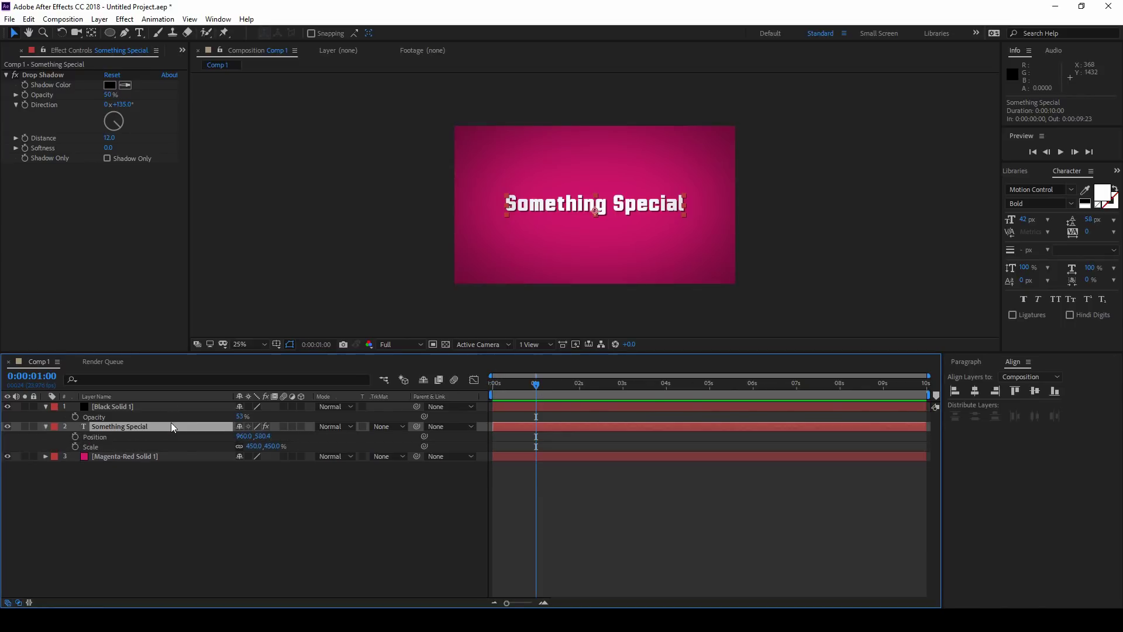
left_click(75, 436)
left_click(75, 447)
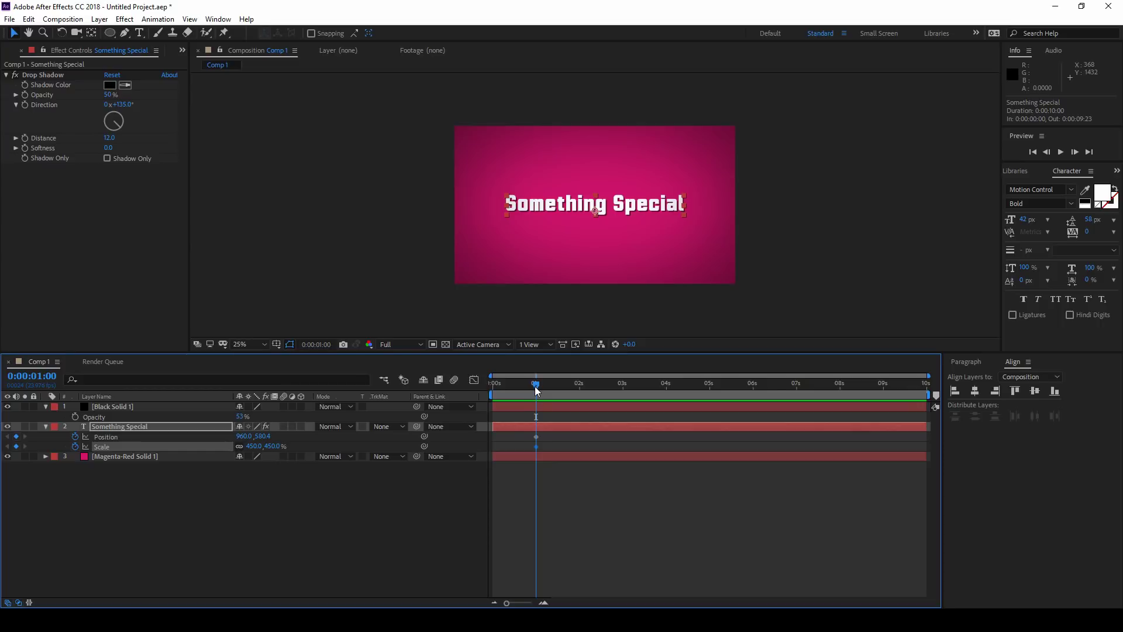
On frame 0, scale the text to 1535% and lower it, then preview
left_click_drag(534, 387, 465, 386)
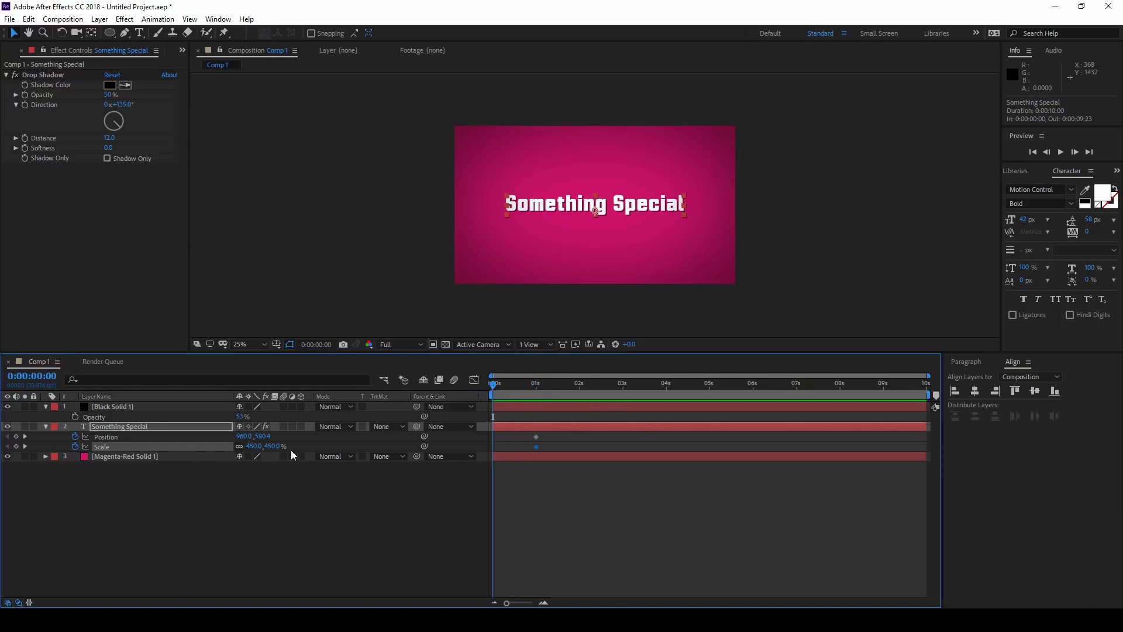
left_click_drag(271, 446, 865, 423)
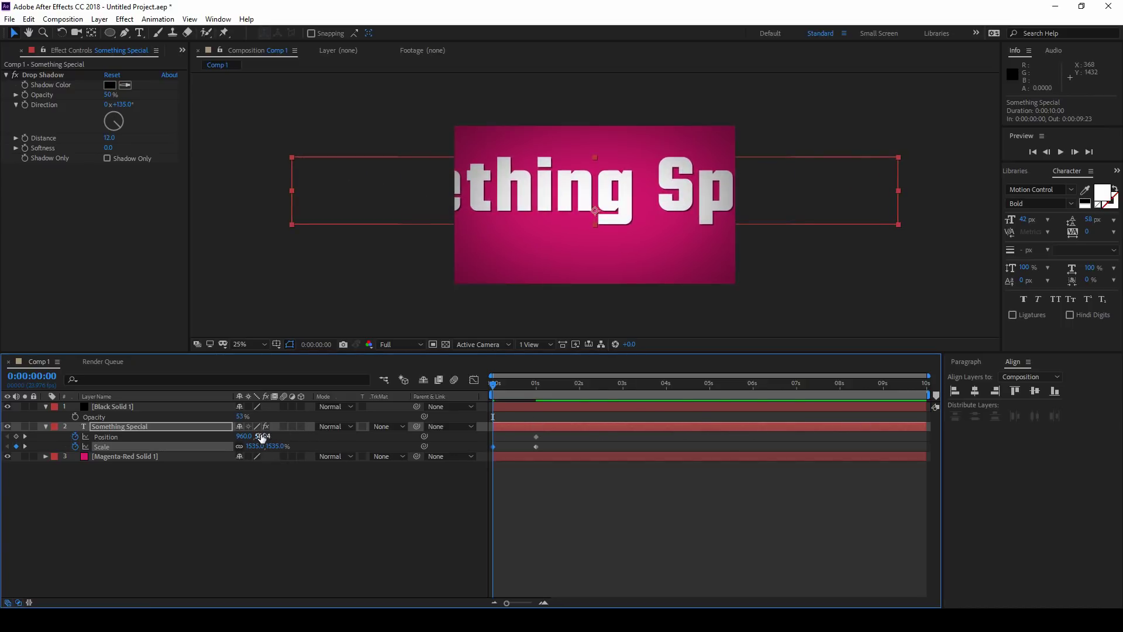
left_click_drag(262, 438, 320, 438)
key("space")
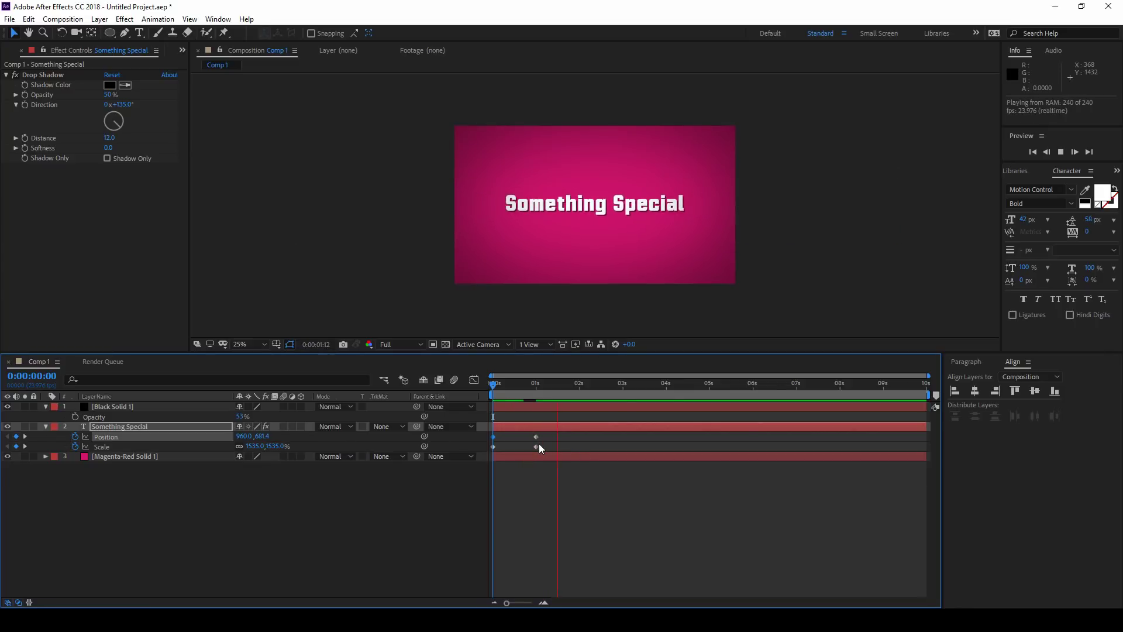
key("space")
Easy-ease the 1-second keyframes with F9 and preview the animation from frame zero
left_click_drag(560, 445, 503, 439)
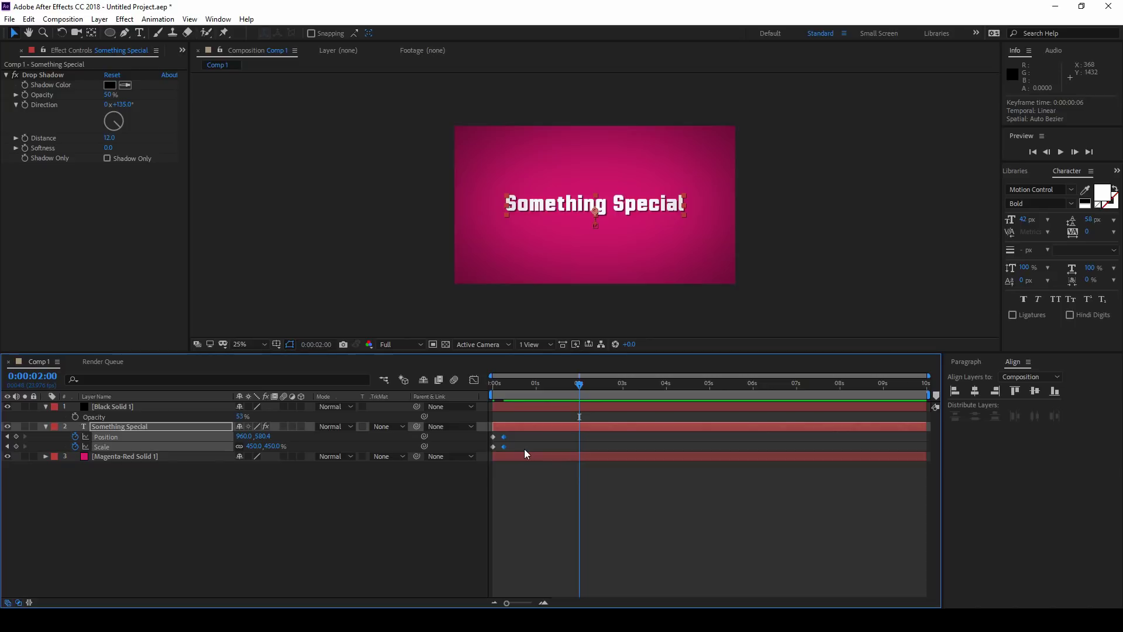
key("F9")
left_click(545, 601)
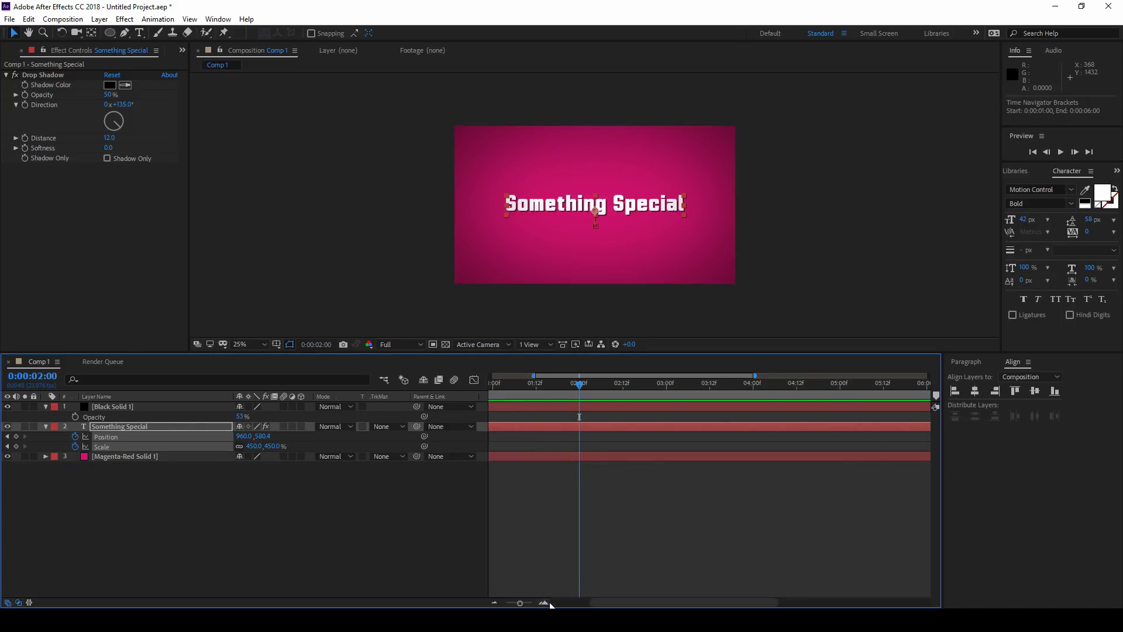
left_click_drag(635, 601, 537, 600)
left_click_drag(521, 386, 395, 460)
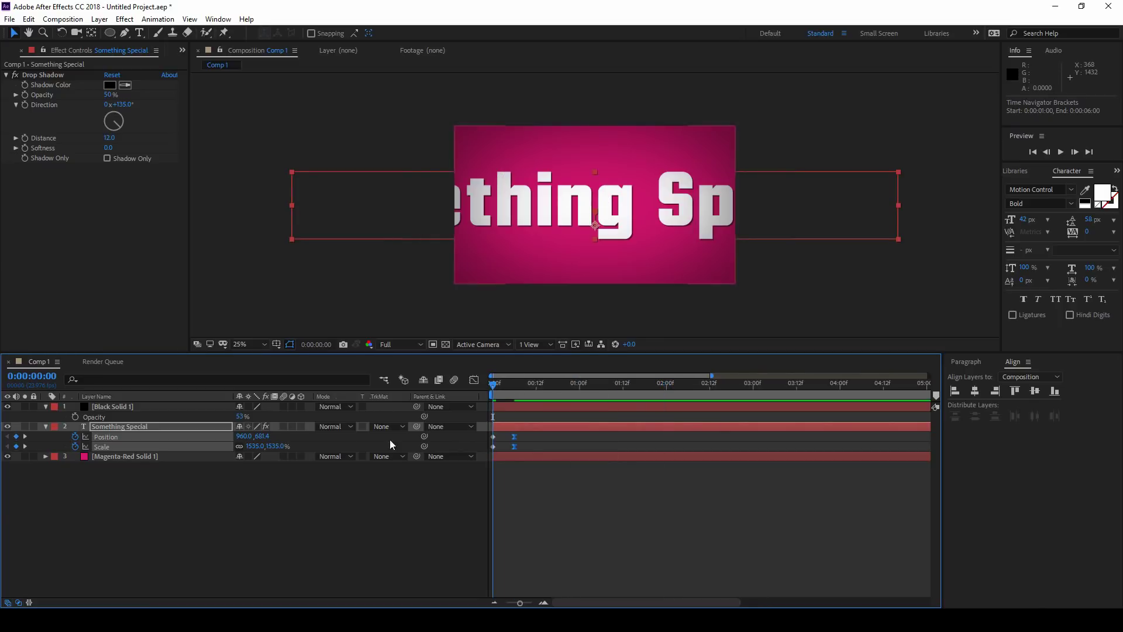
left_click(398, 518)
key("space")
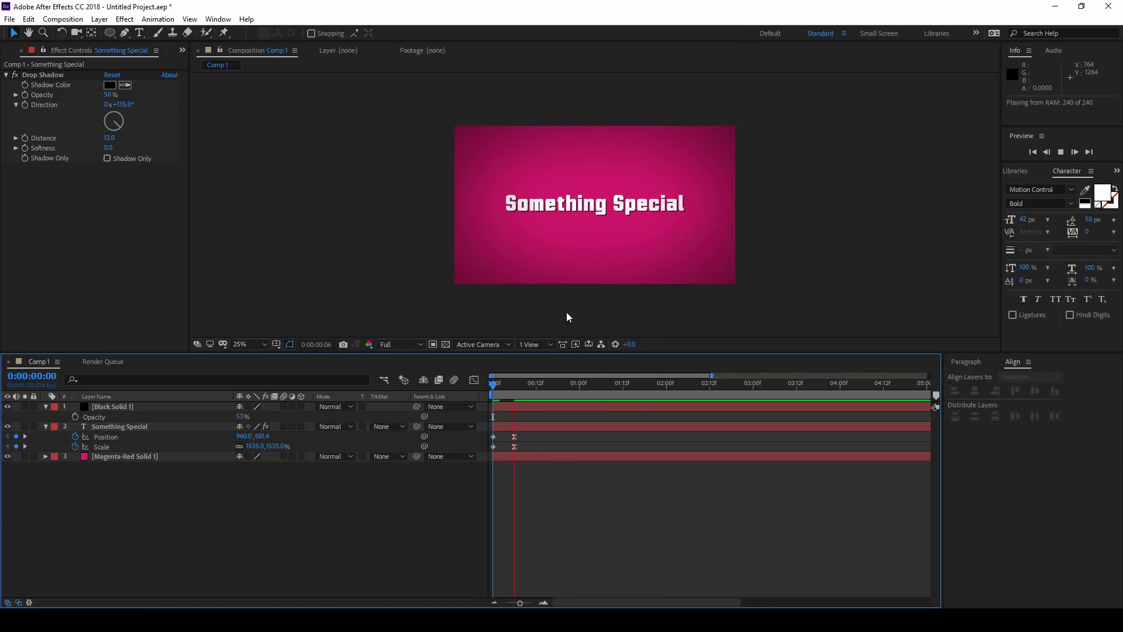
key("space")
key("space")
key("space")
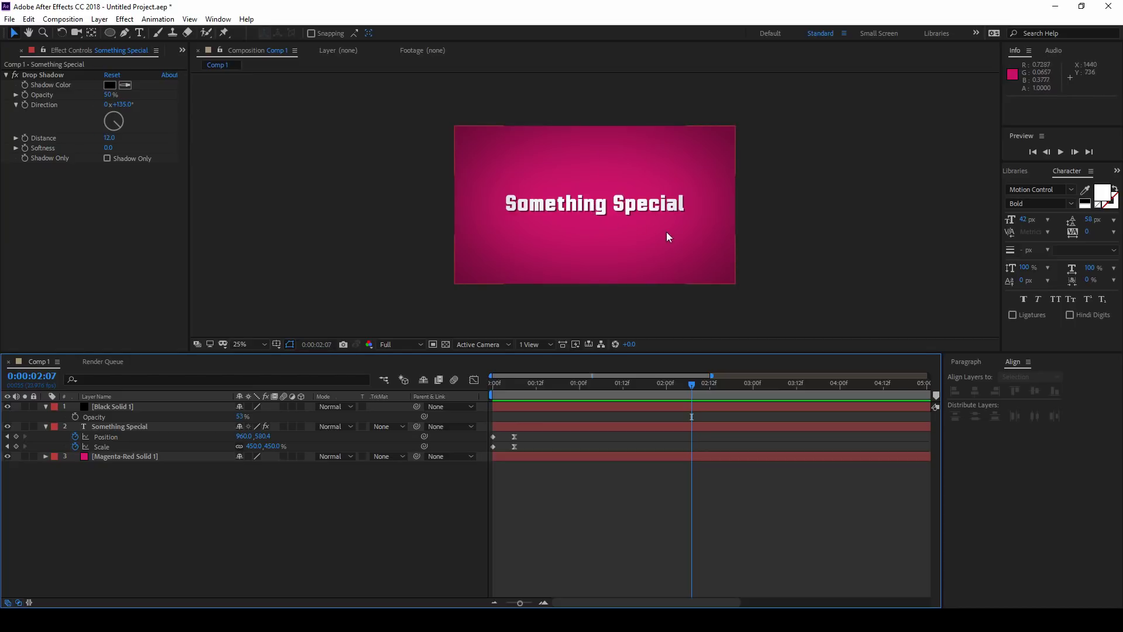
Pre-compose the text, vignette and magenta layers into Pre-comp 1, moving all attributes
left_click_drag(183, 503, 145, 432)
key("ctrl+shift+c")
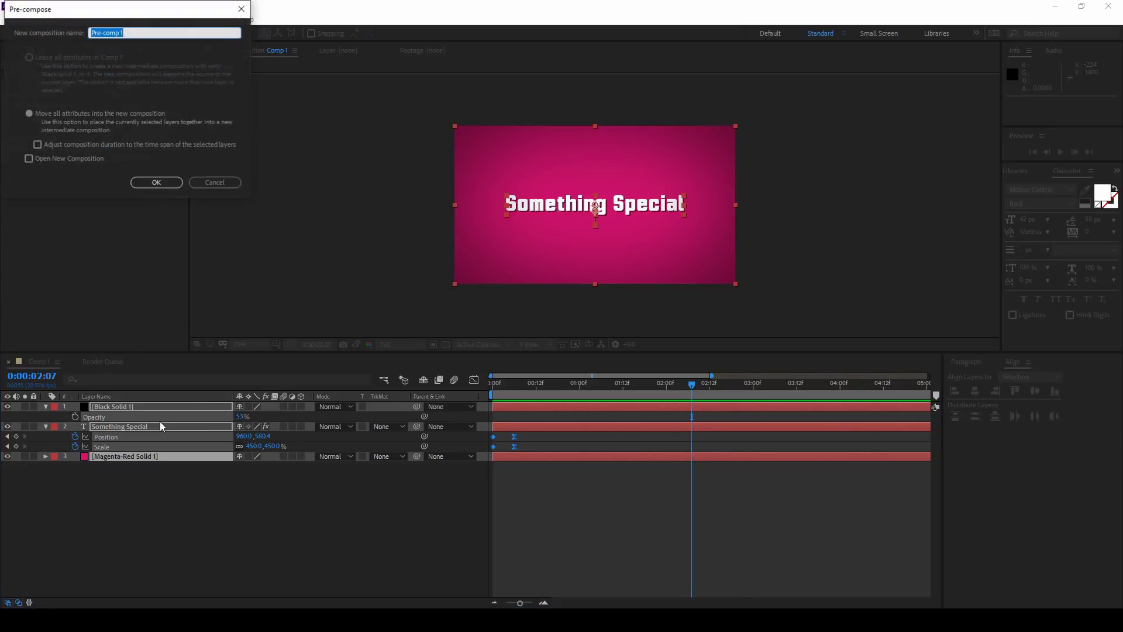
left_click_drag(174, 8, 547, 188)
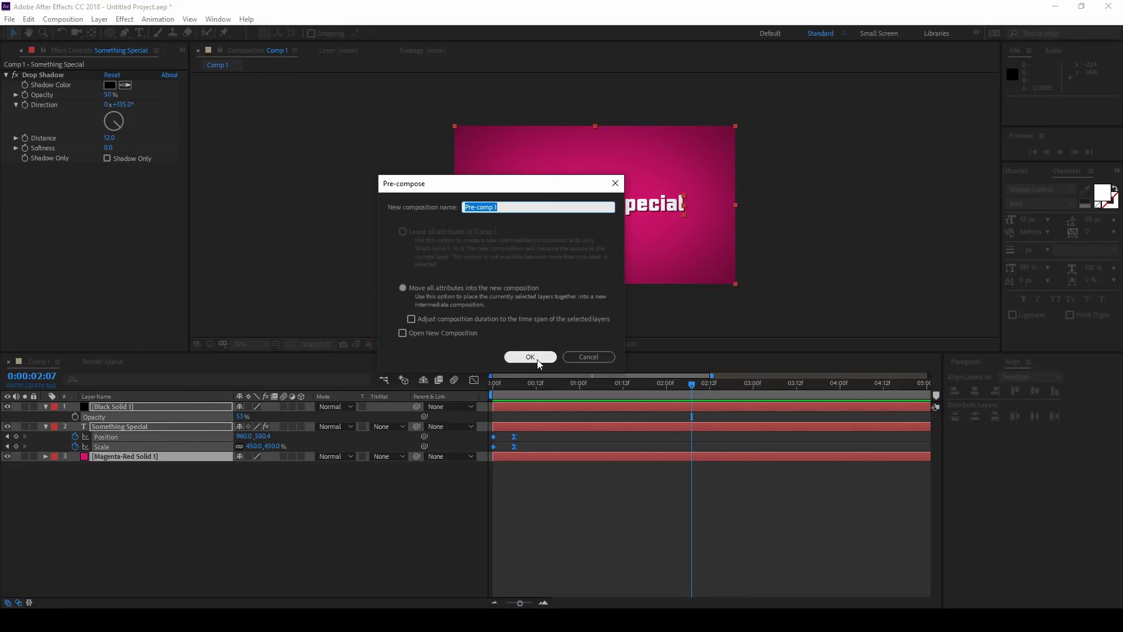
left_click(534, 357)
left_click(362, 467)
left_click(193, 407)
left_click_drag(605, 246, 596, 244)
key("ctrl+z")
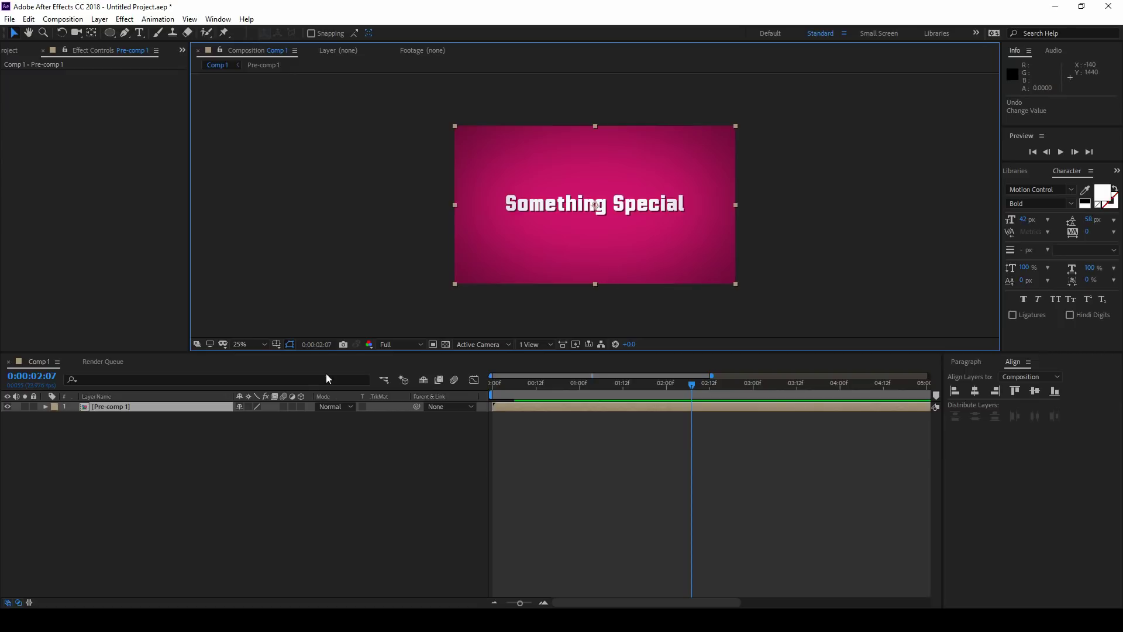
left_click(326, 472)
key("ctrl+5")
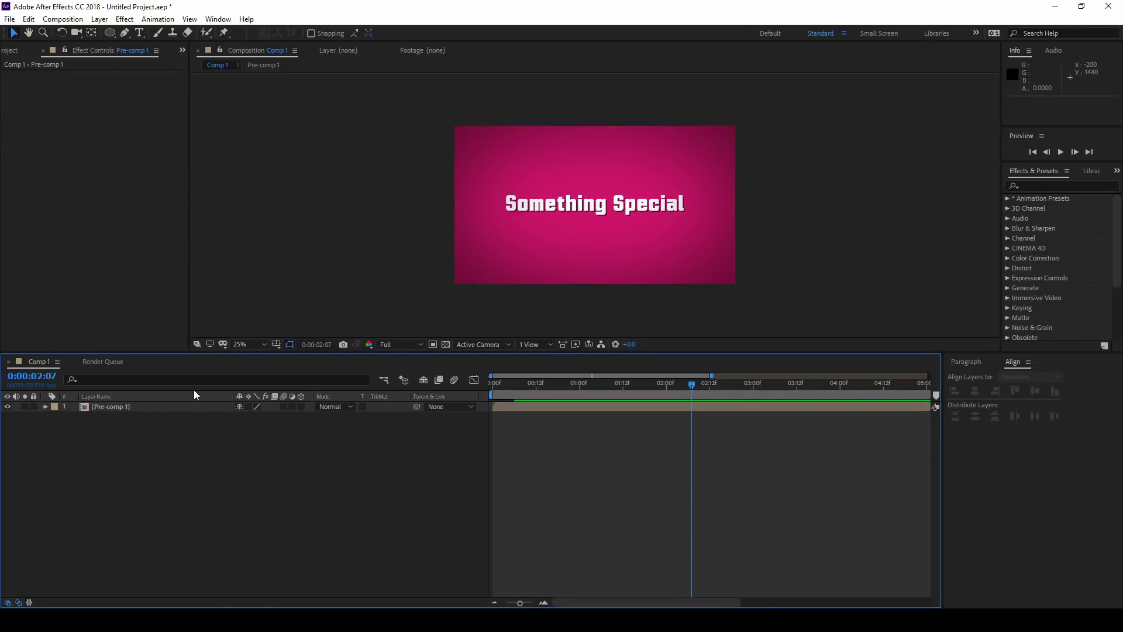
Apply the Wiggle - position preset to Pre-comp 1 with speed 2 and amount 13
left_click(183, 406)
left_click(1039, 187)
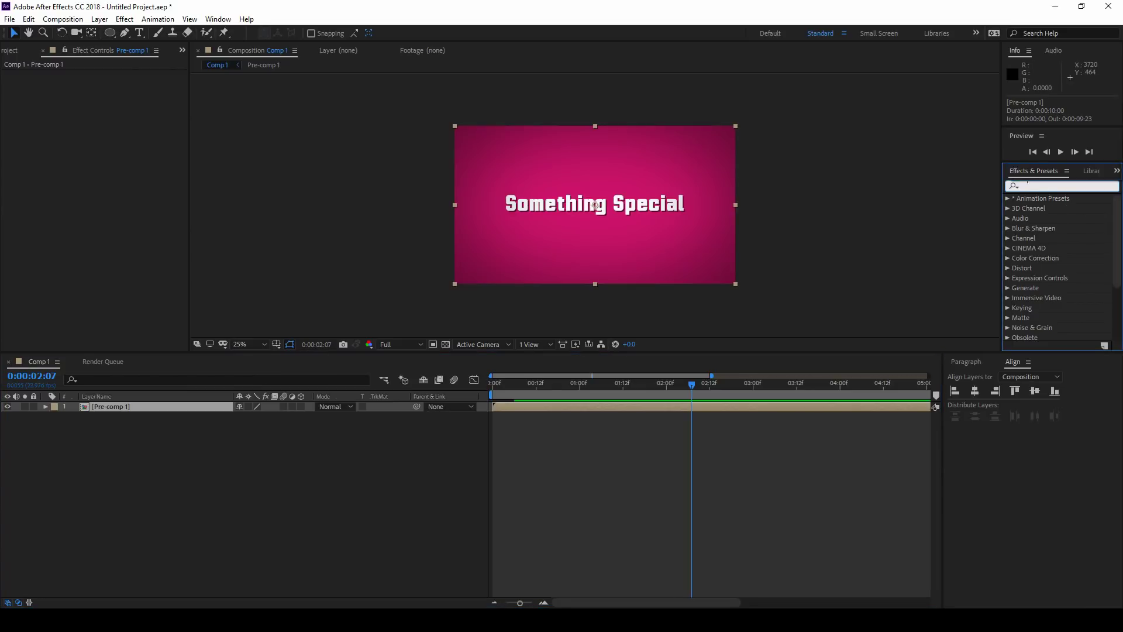
type("igg")
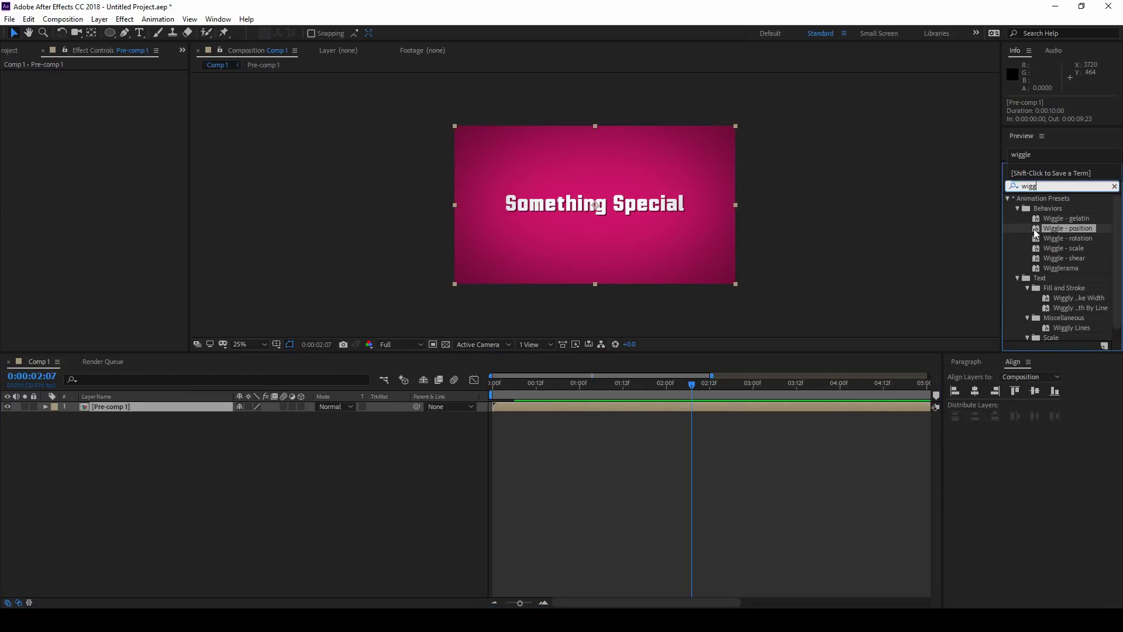
left_click_drag(1036, 233, 188, 409)
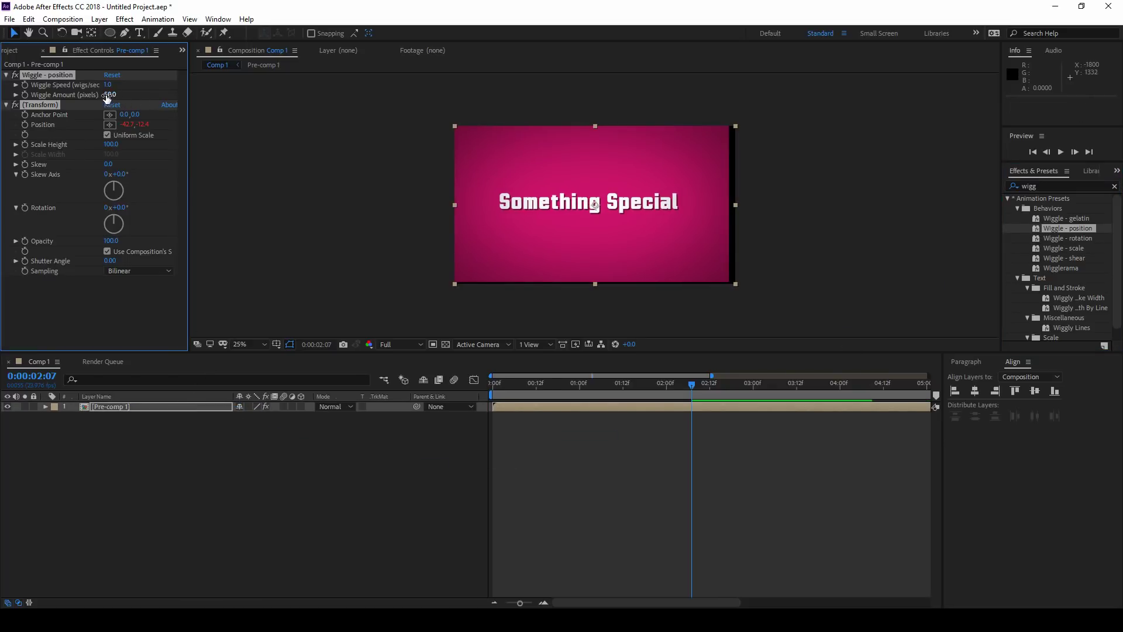
mouse_move(111, 94)
left_mouse_down()
mouse_move(89, 94)
mouse_move(116, 85)
left_mouse_up()
key("space")
Scale Pre-comp 1 to 102.1% and preview the camera shake
left_click(175, 407)
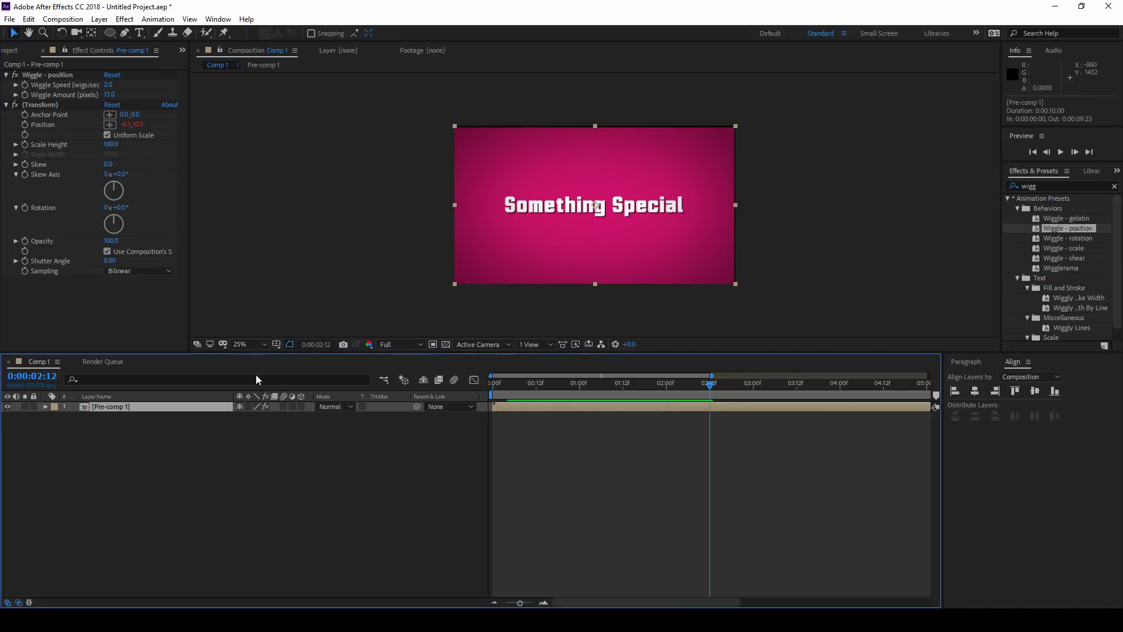
key("s")
left_click_drag(271, 417, 286, 415)
left_click_drag(638, 384, 480, 395)
left_click(313, 487)
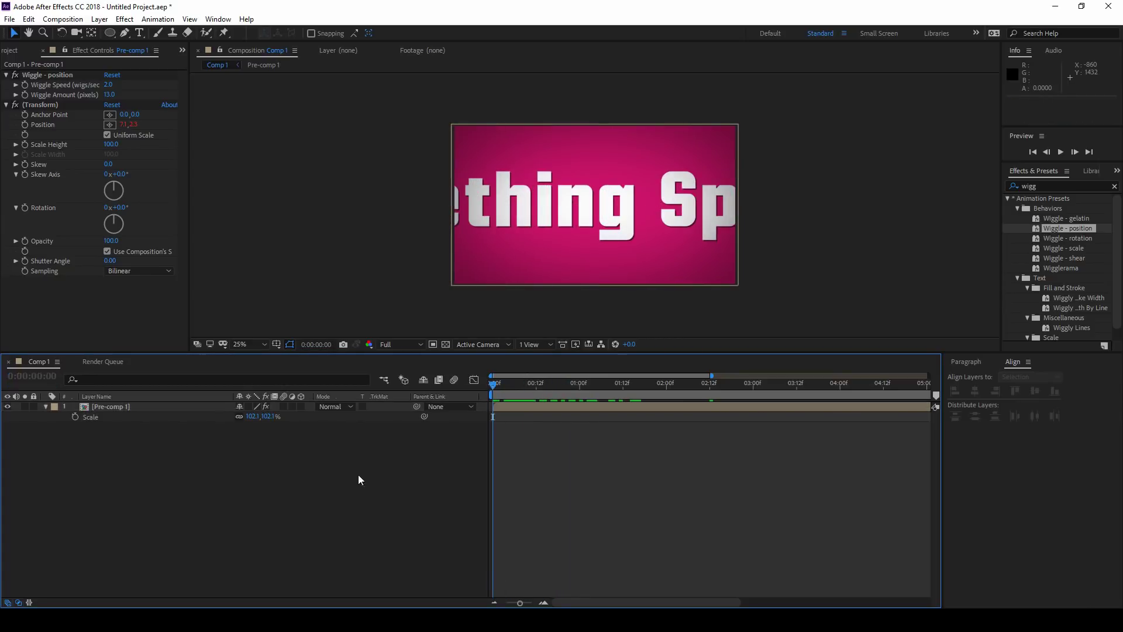
key("space")
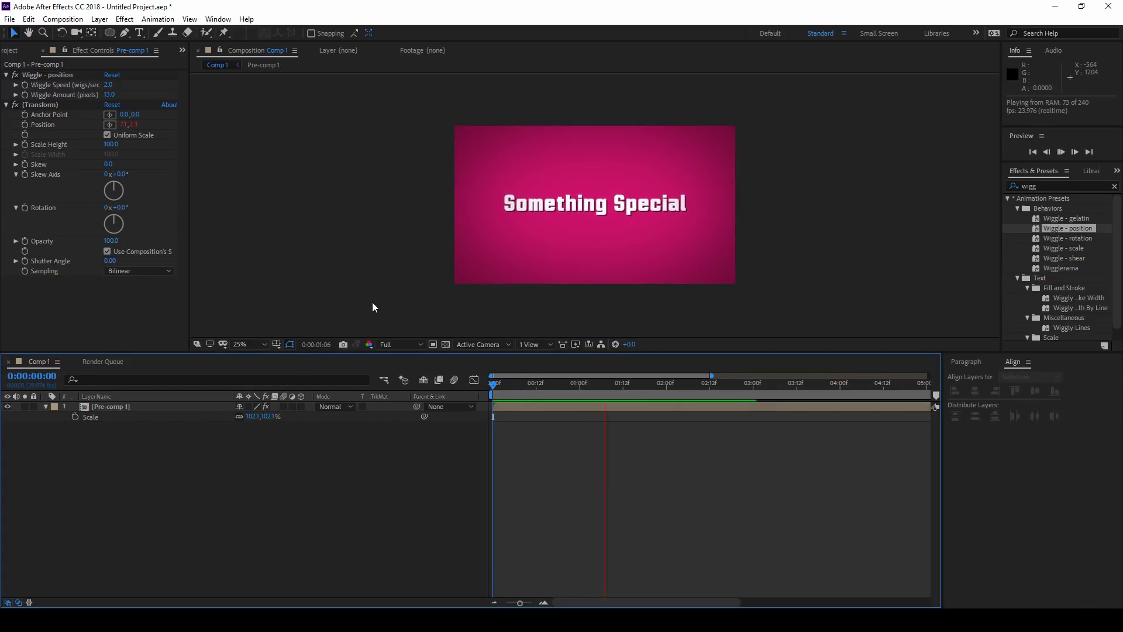
left_click(462, 270)
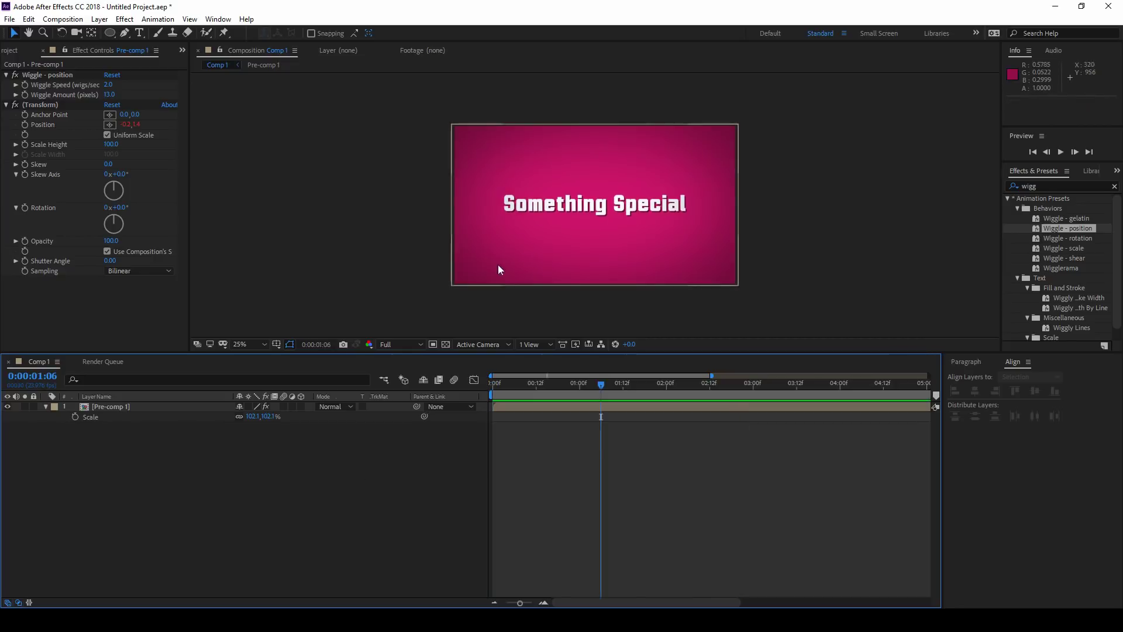
left_click(379, 198)
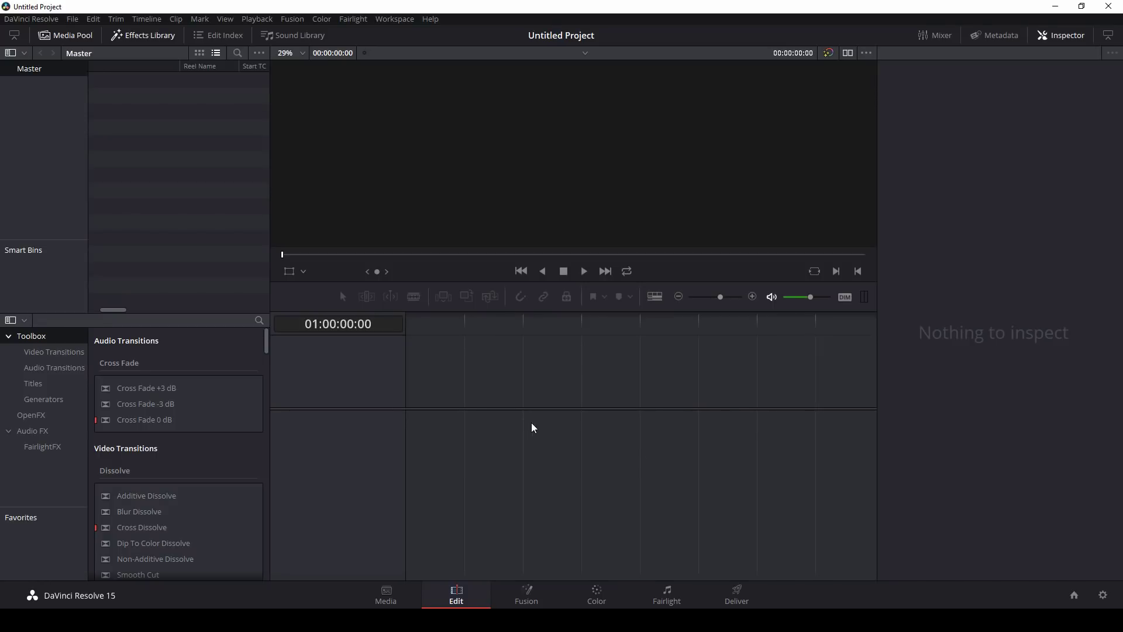
Drag the Text+ title from Toolbox > Titles onto a new timeline, then go to Fusion
left_click(35, 385)
left_click(161, 428)
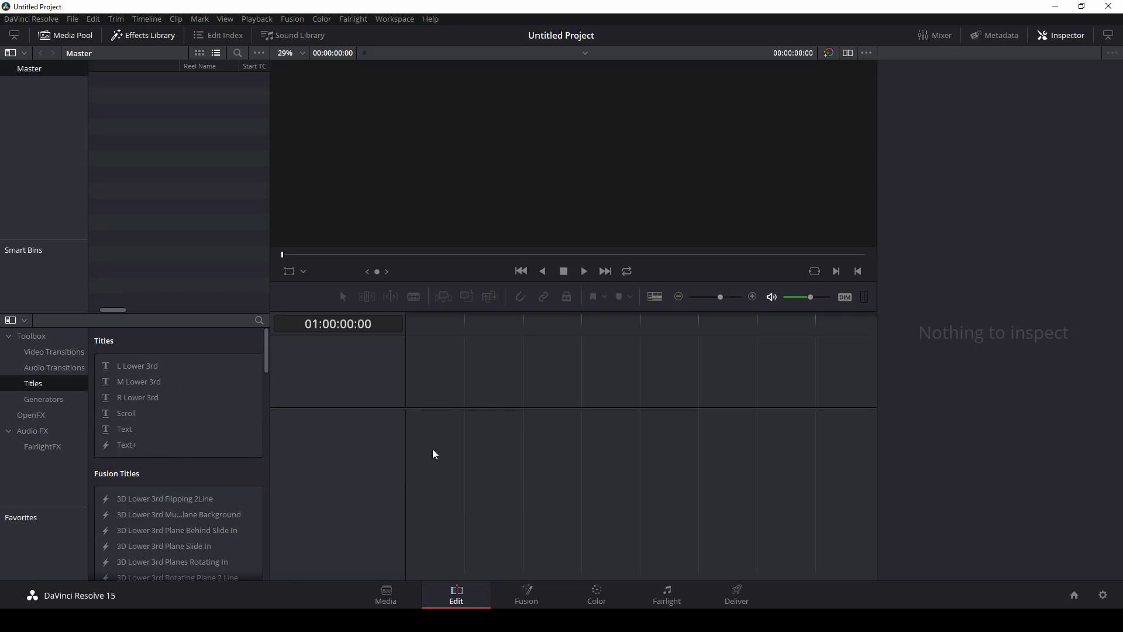
left_click_drag(124, 447, 469, 470)
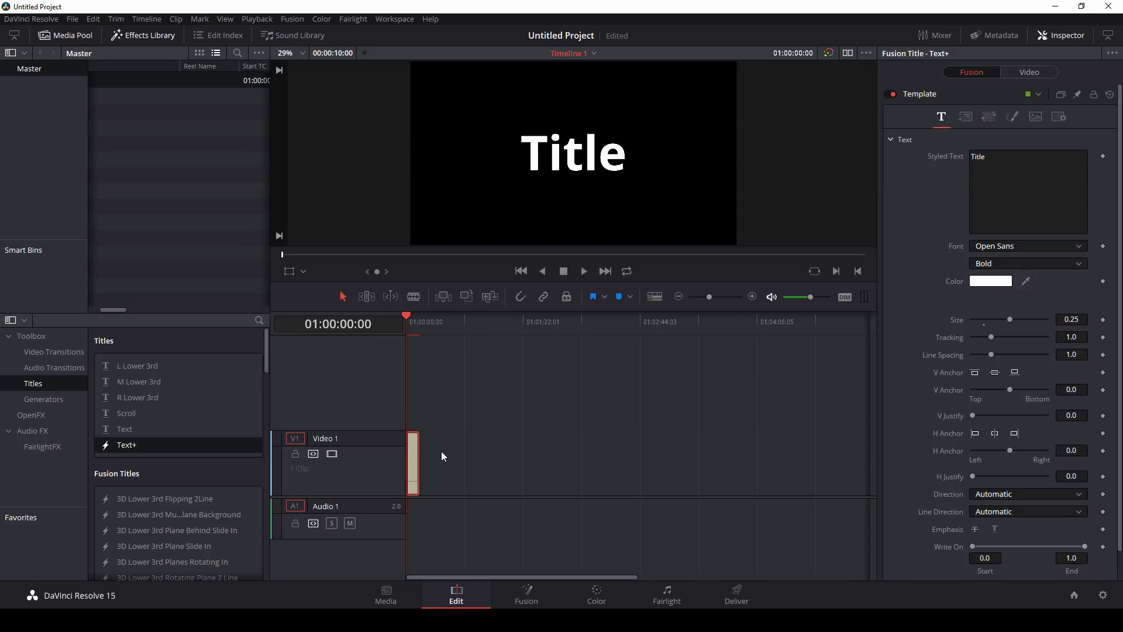
left_click(530, 590)
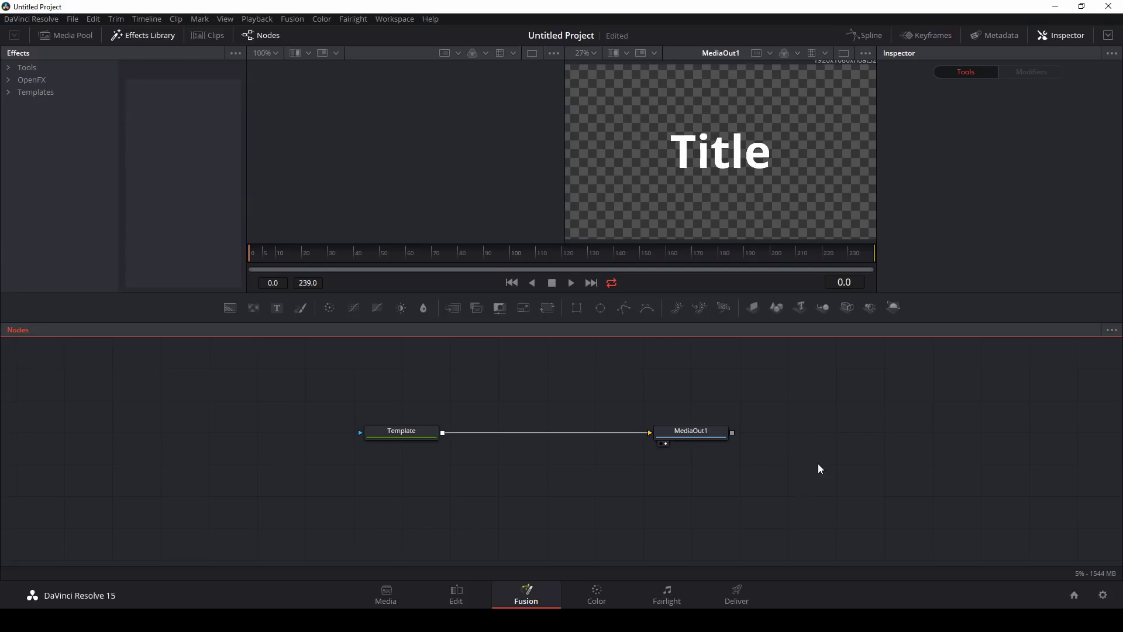
Select the Template title node in the Fusion node graph
left_click(405, 433)
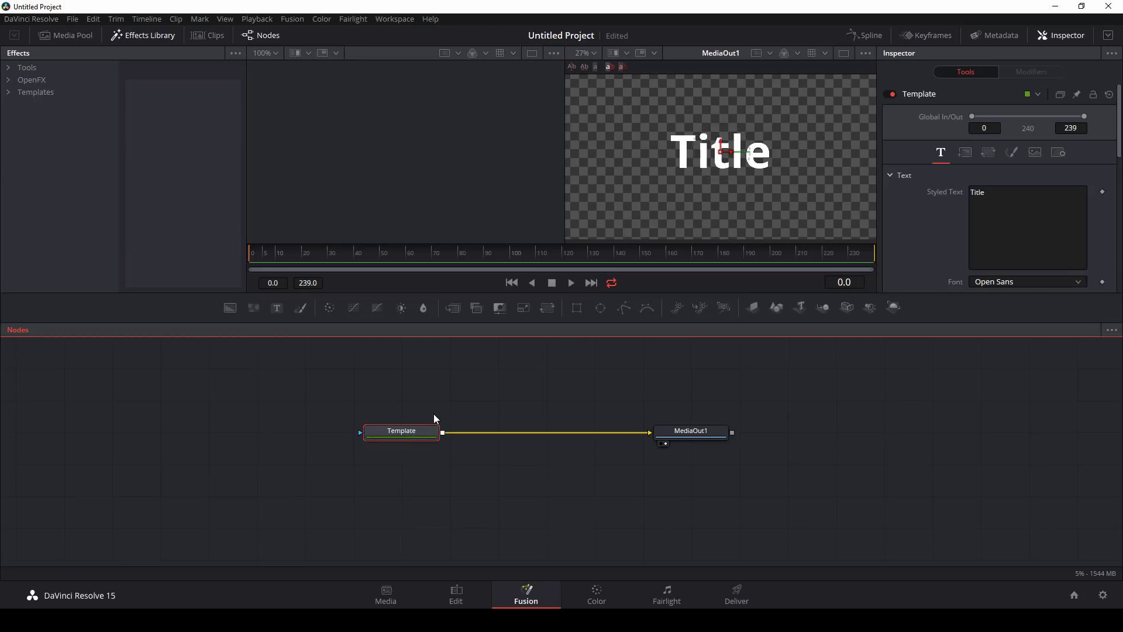
Delete the Template node and add a Generator > Background node
key("Delete")
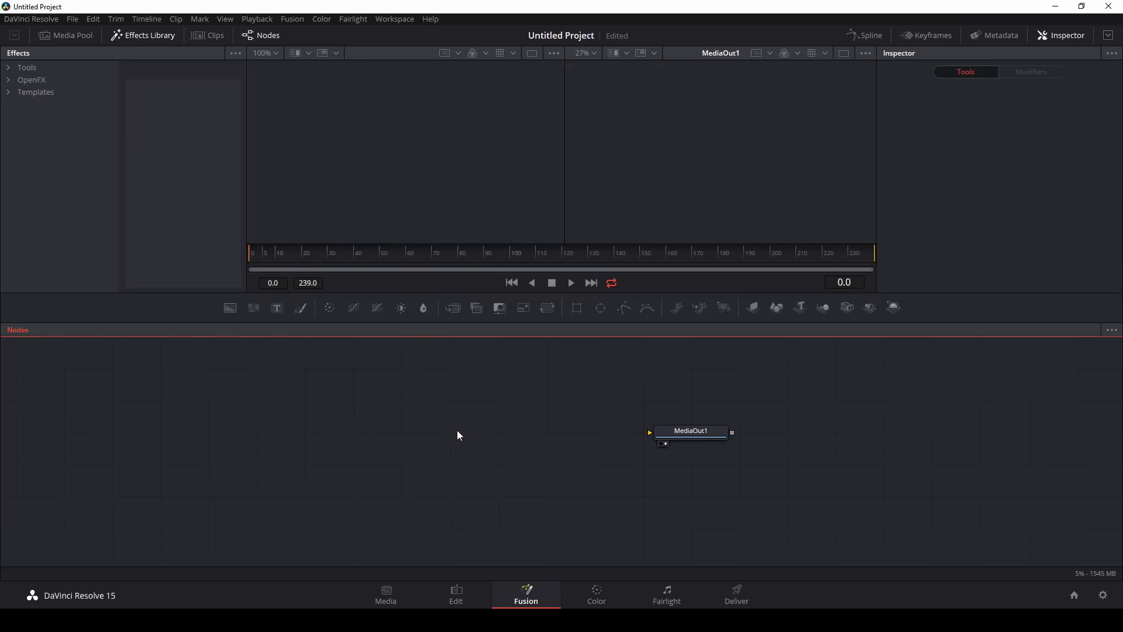
left_click(693, 439)
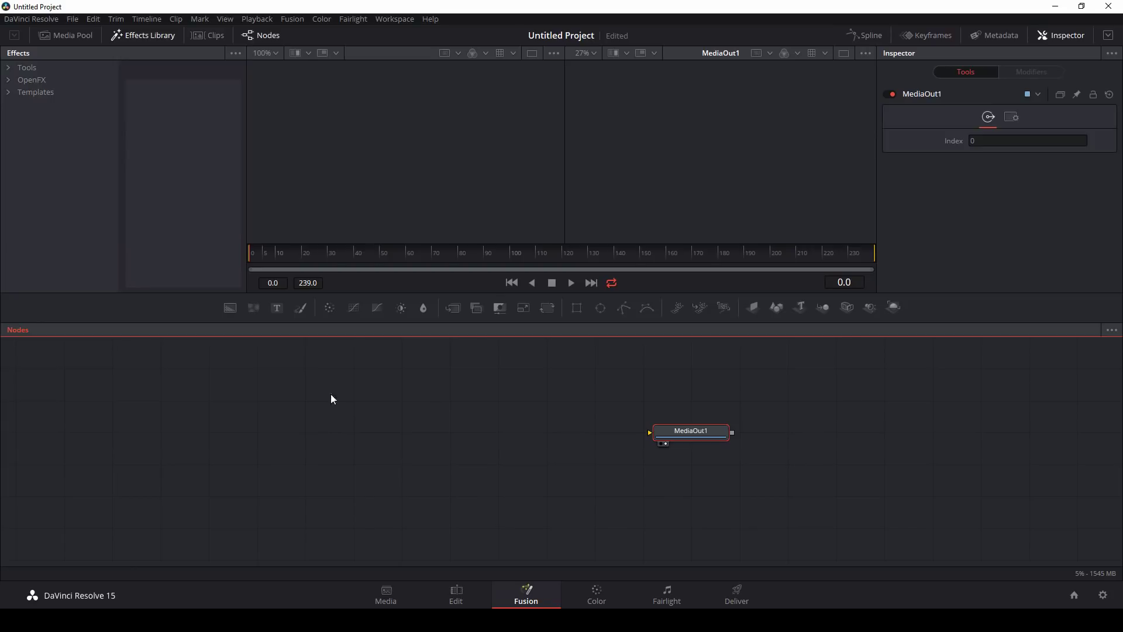
left_click(361, 430)
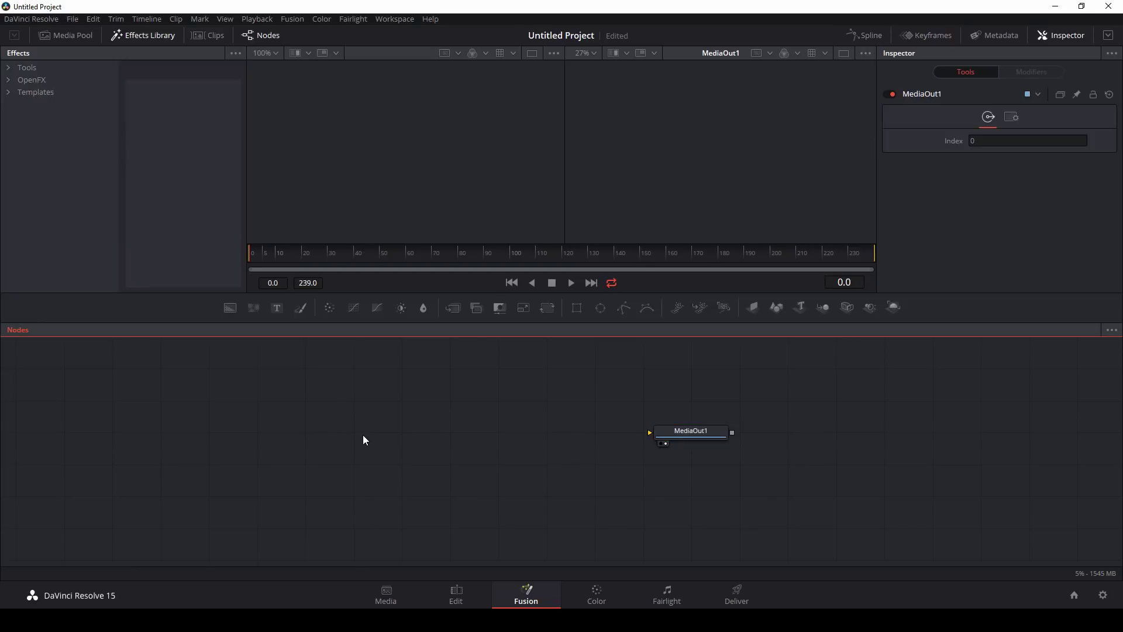
right_click(342, 426)
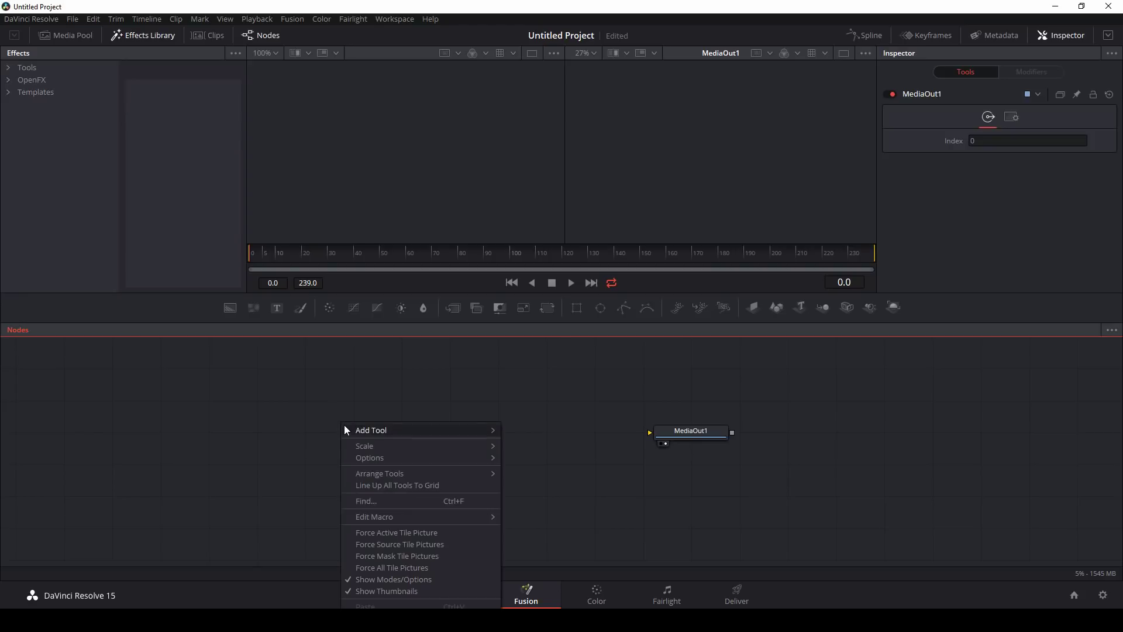
mouse_move(374, 433)
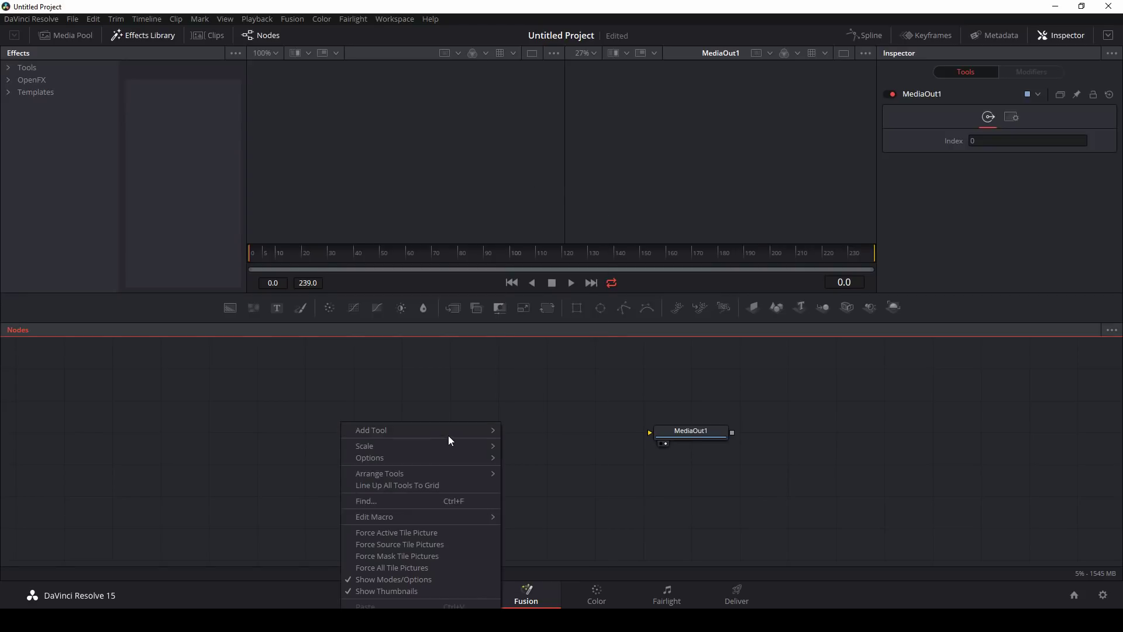
mouse_move(557, 319)
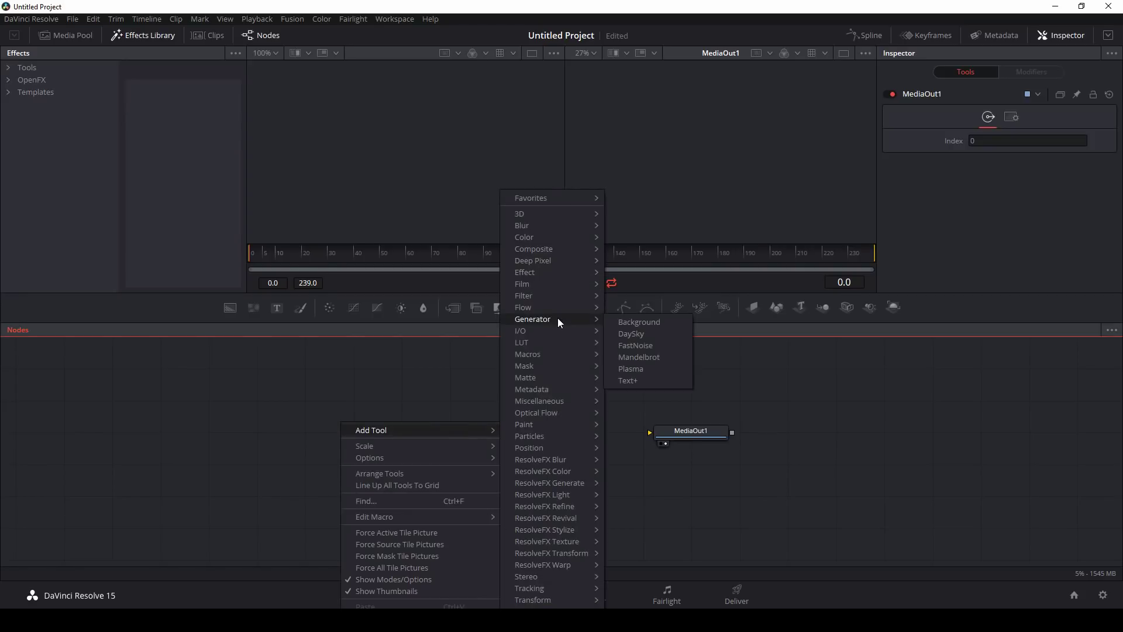
left_click(645, 323)
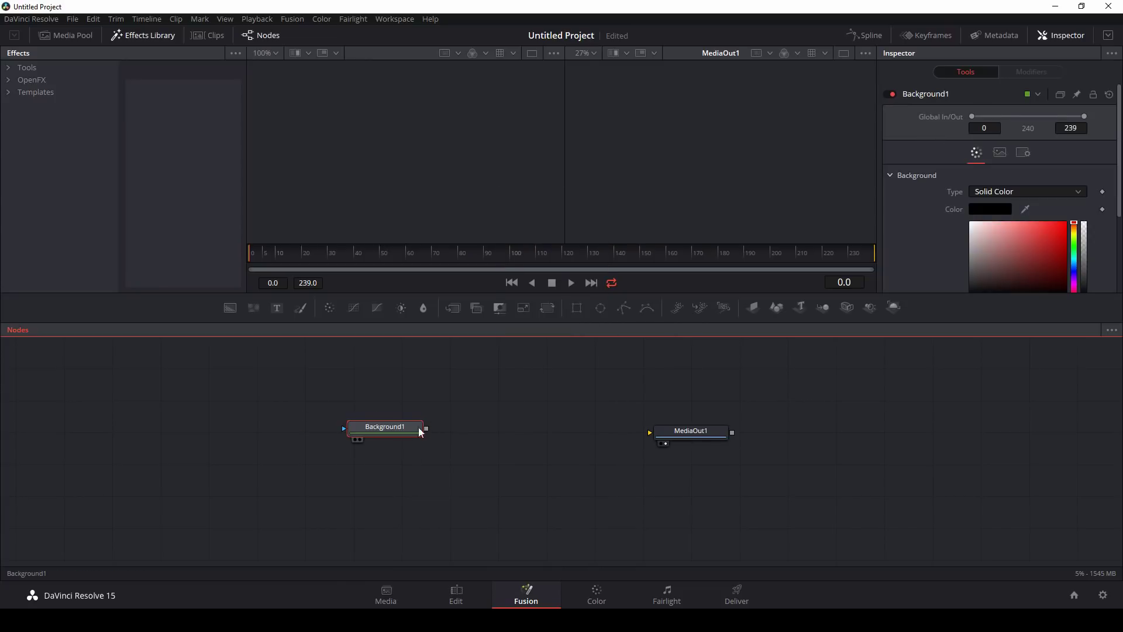
Connect Background1 to MediaOut1 and set its colour to vivid magenta
left_click_drag(427, 428, 690, 434)
left_click_drag(414, 430, 439, 435)
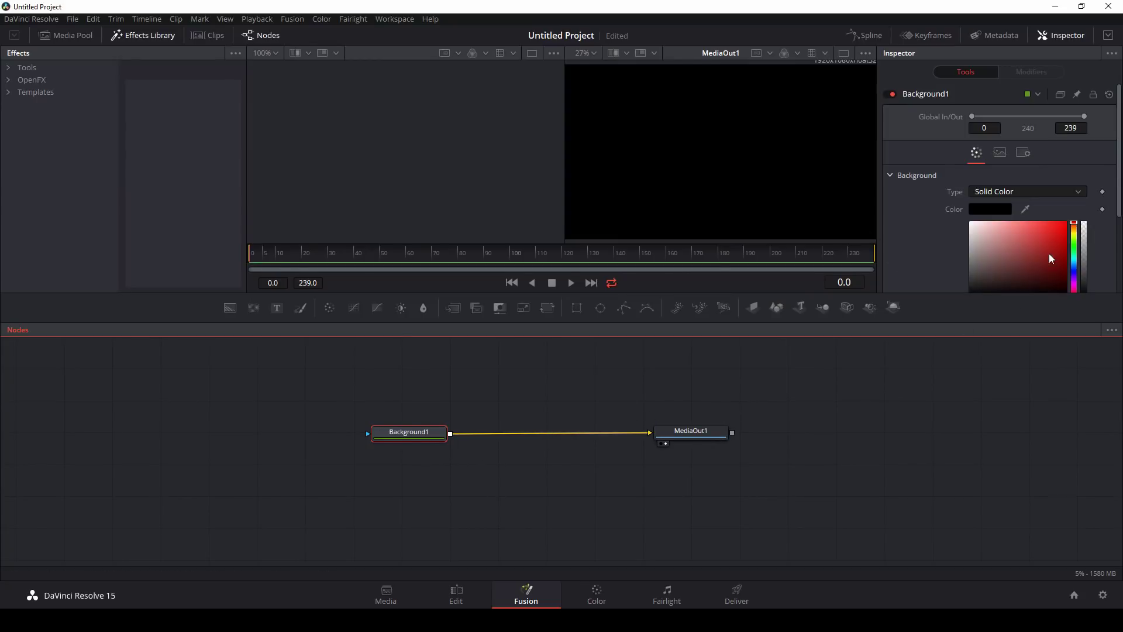
left_click_drag(1074, 228, 1074, 286)
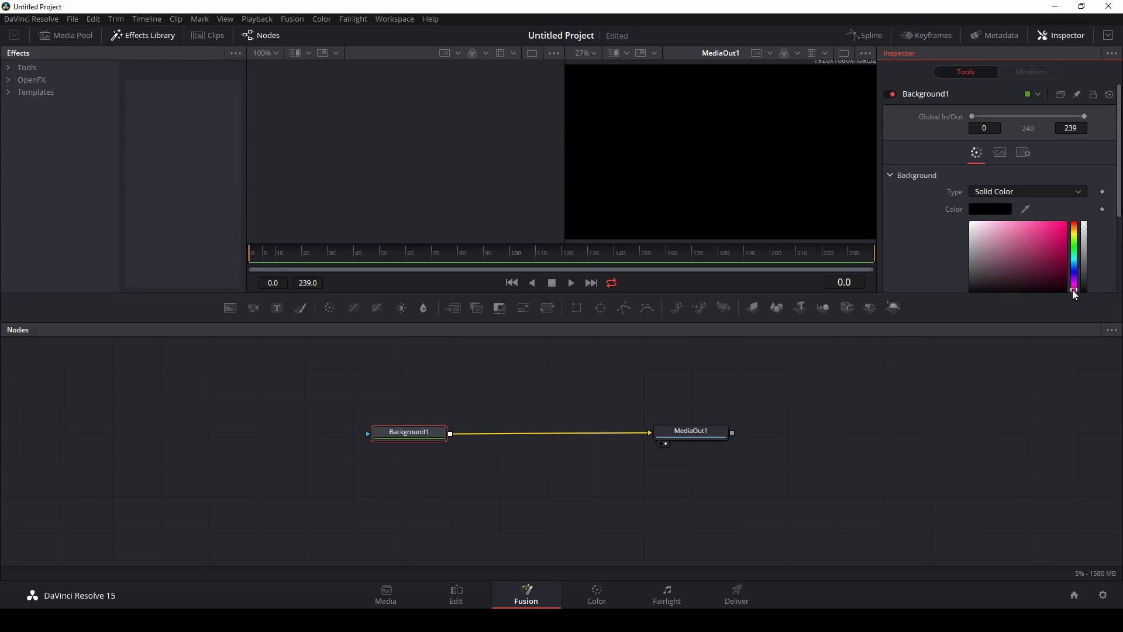
left_click(1065, 223)
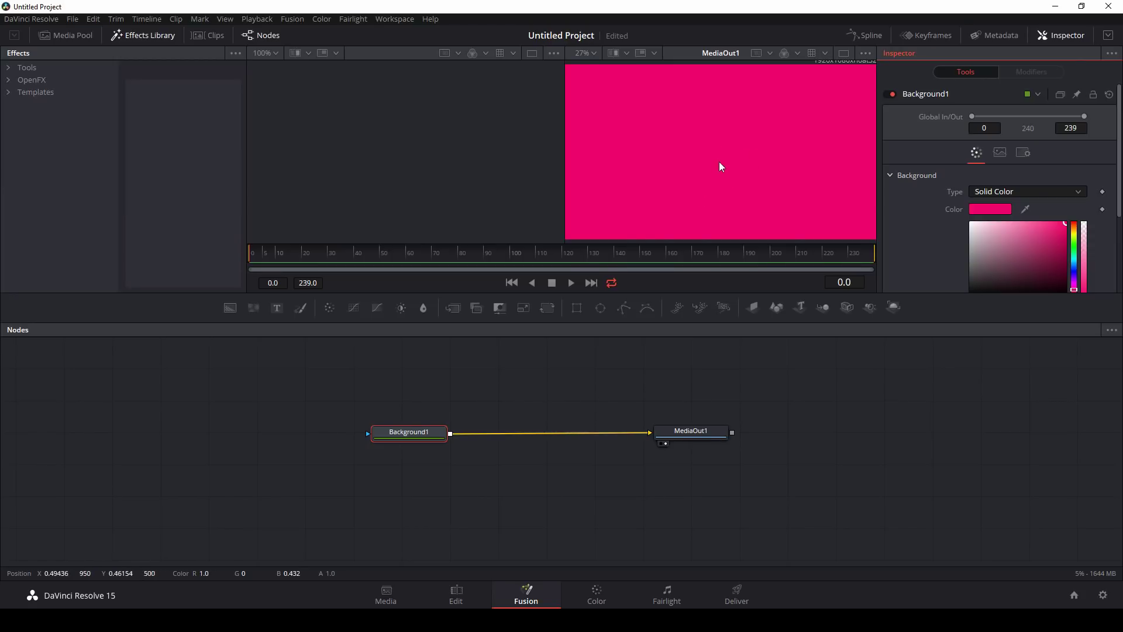
right_click(488, 375)
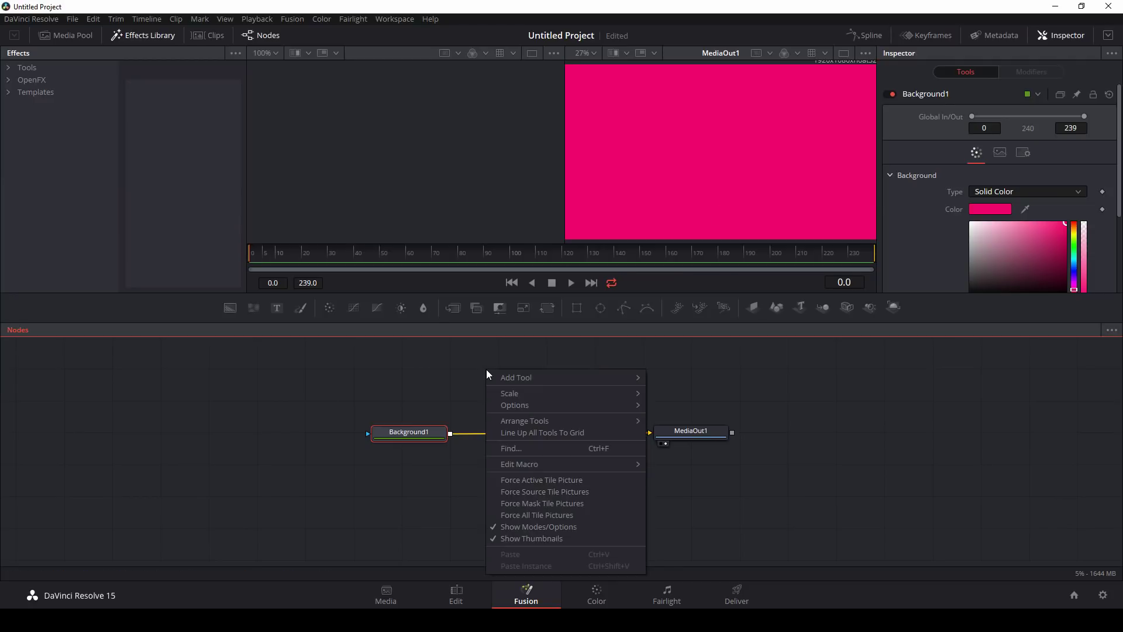
mouse_move(533, 379)
mouse_move(692, 323)
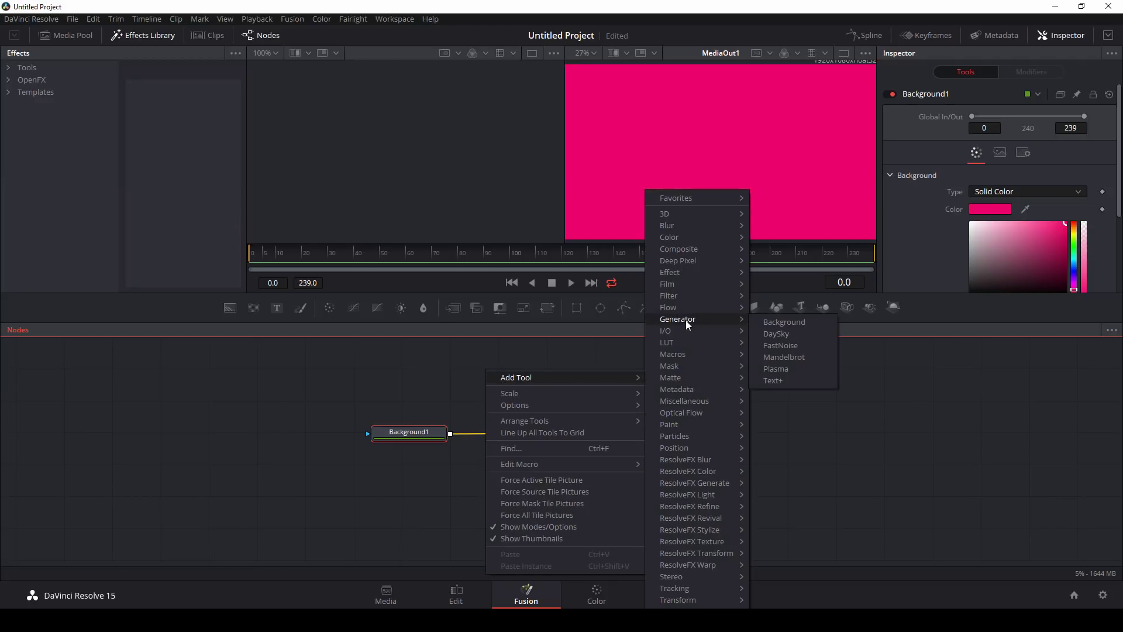
left_click(782, 381)
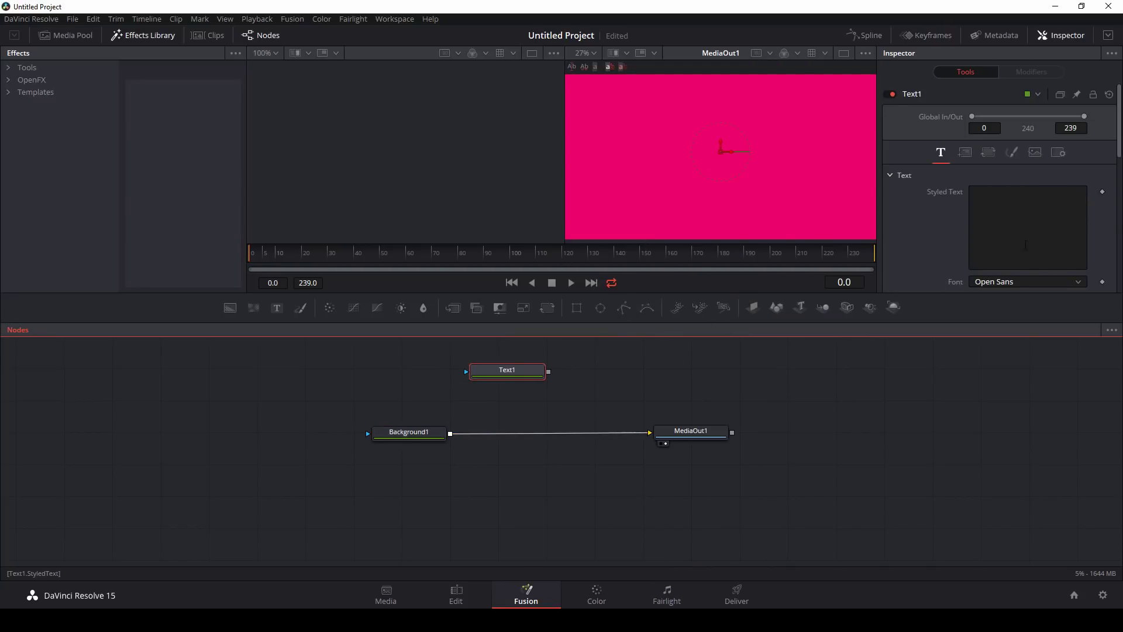
left_click(1016, 207)
type("Something Special")
left_click(572, 373)
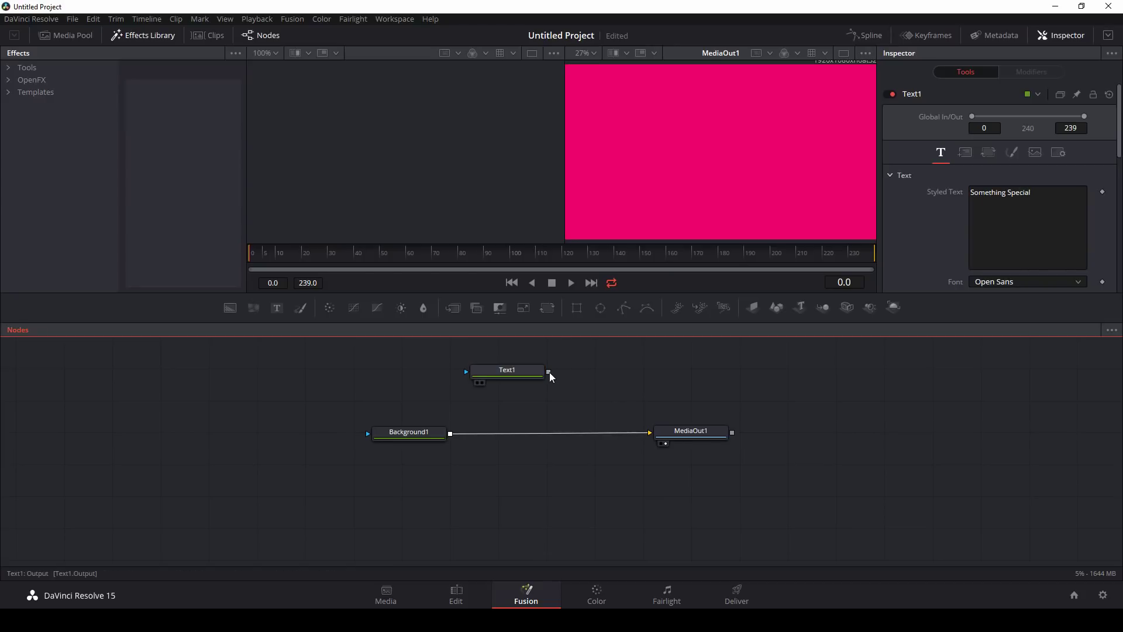
left_click_drag(549, 372, 690, 436)
left_click_drag(549, 372, 690, 435)
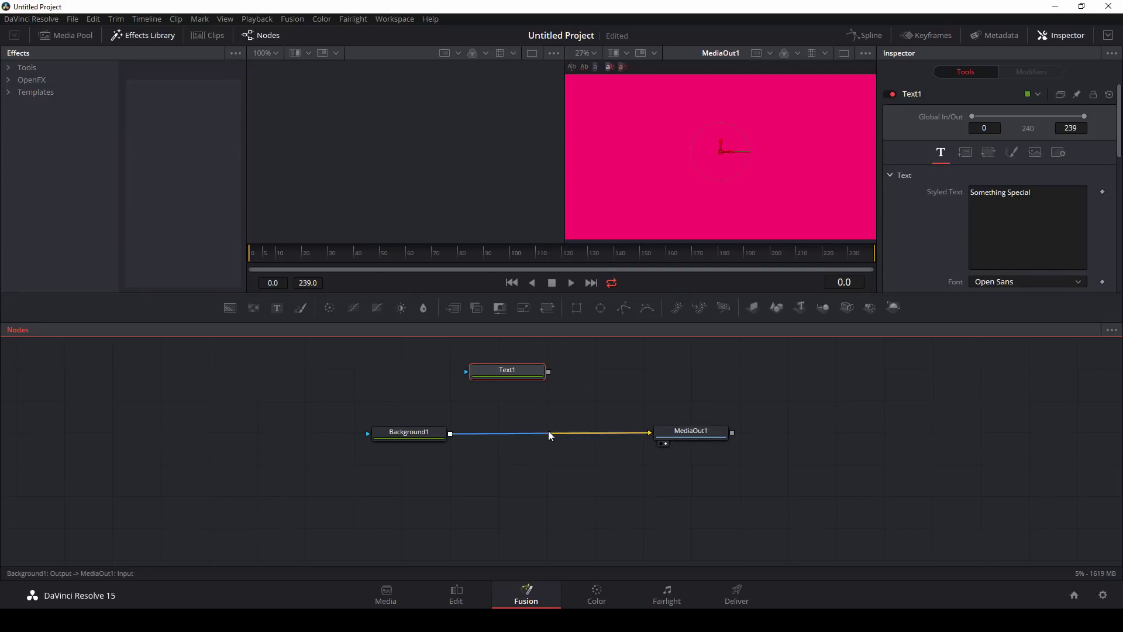
left_click_drag(557, 434, 595, 442)
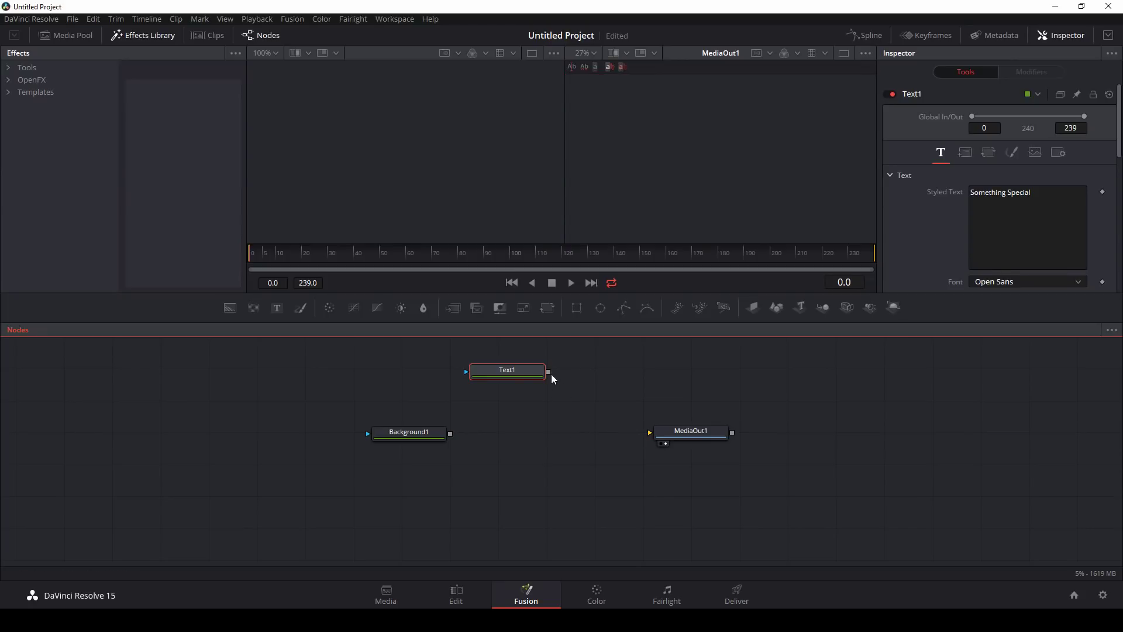
left_click_drag(548, 371, 651, 433)
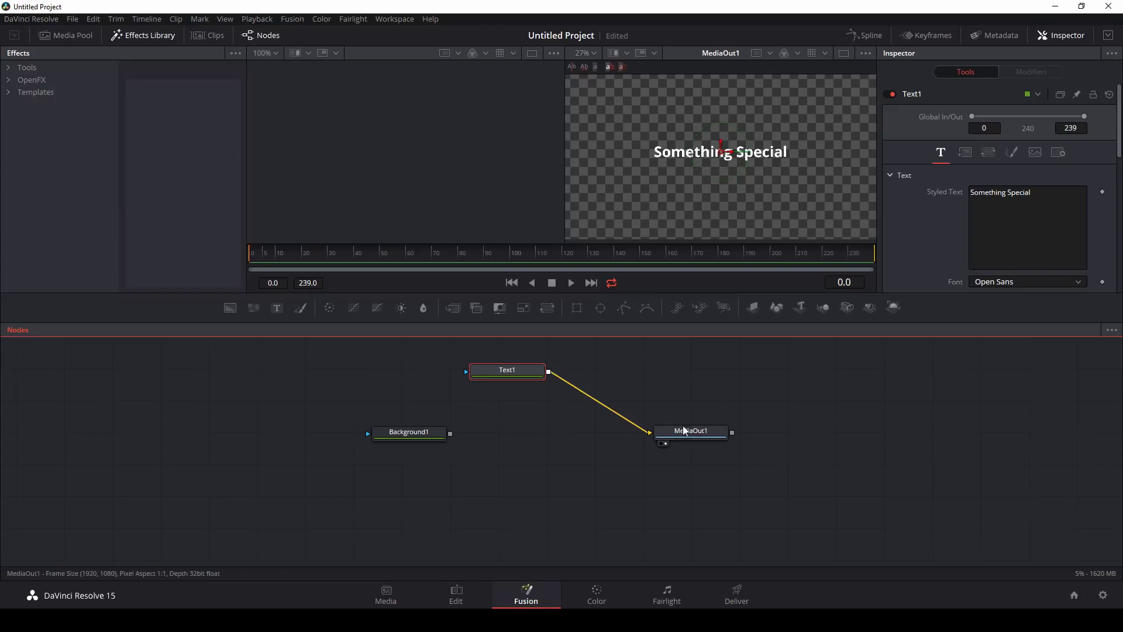
left_click_drag(649, 433, 544, 416)
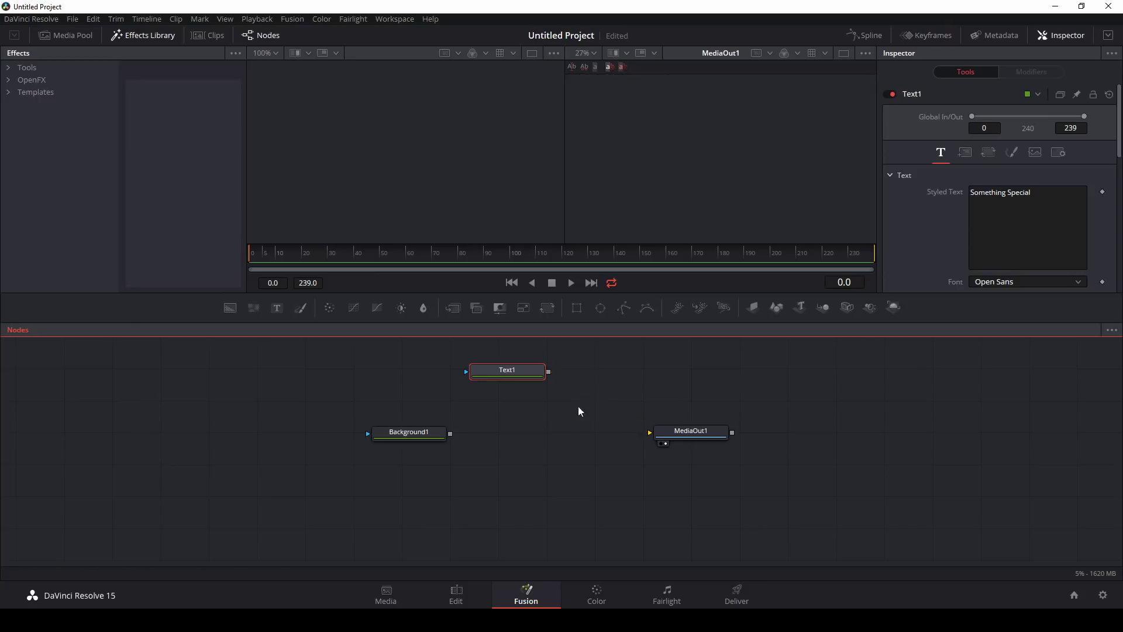
left_click_drag(450, 433, 651, 433)
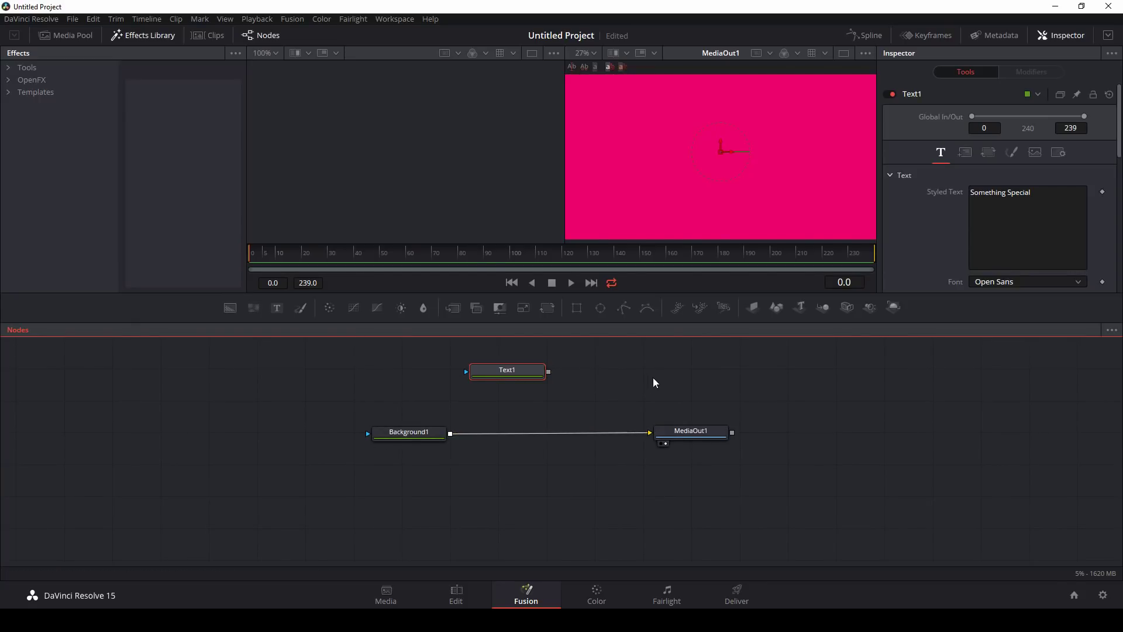
left_click(654, 381)
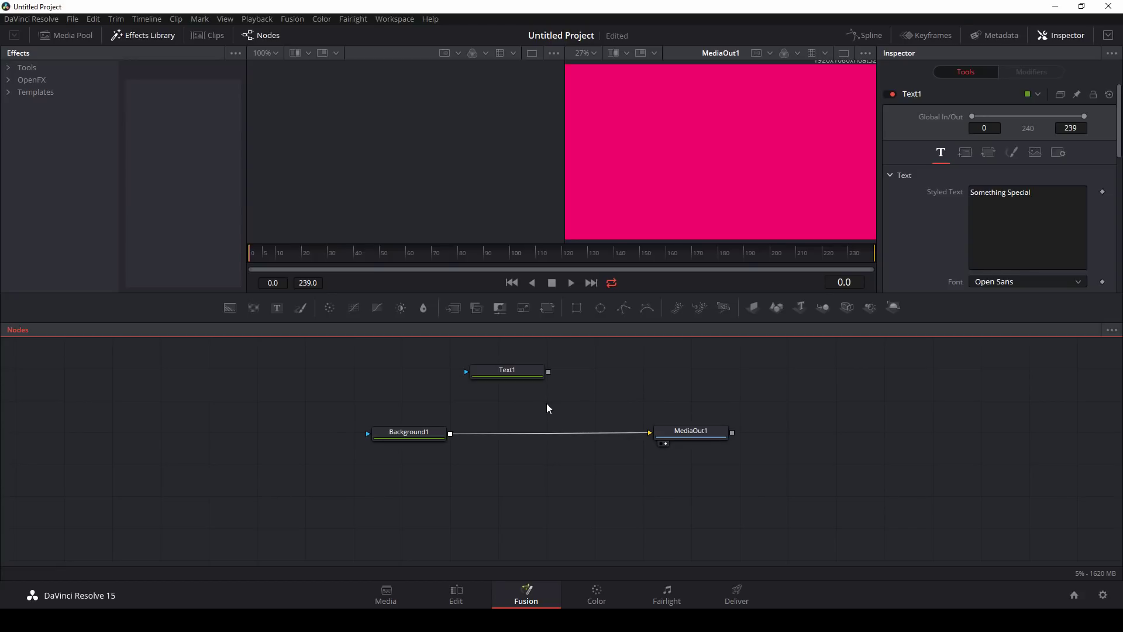
Add Merge1 with Background1 as background and Text1 as foreground, and feed it into MediaOut1
right_click(625, 363)
mouse_move(673, 375)
mouse_move(842, 250)
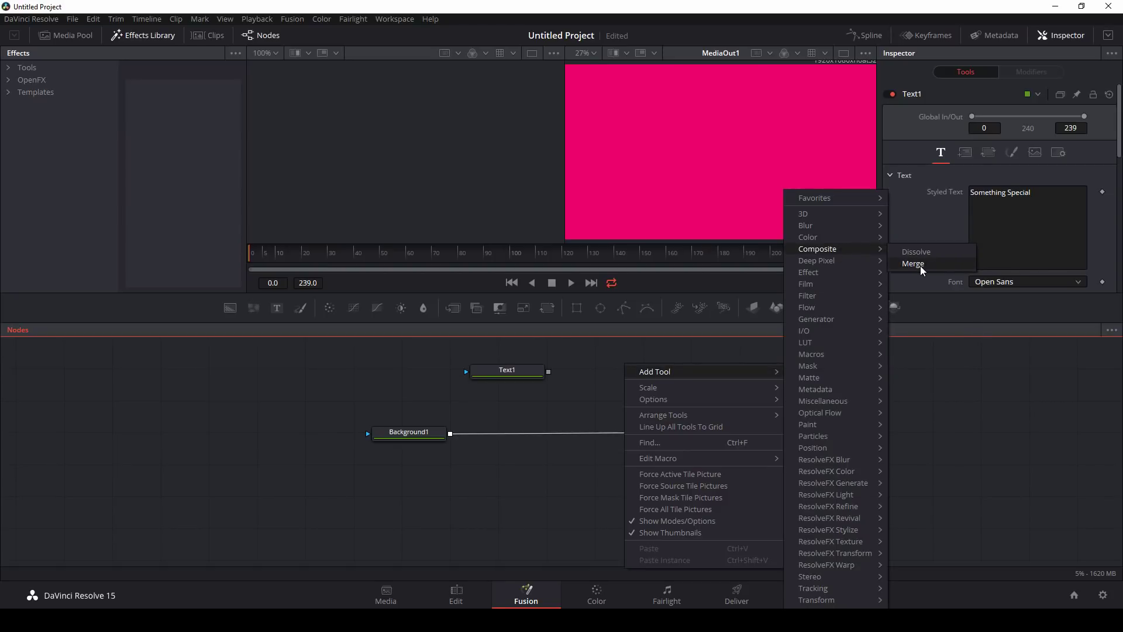
left_click(914, 264)
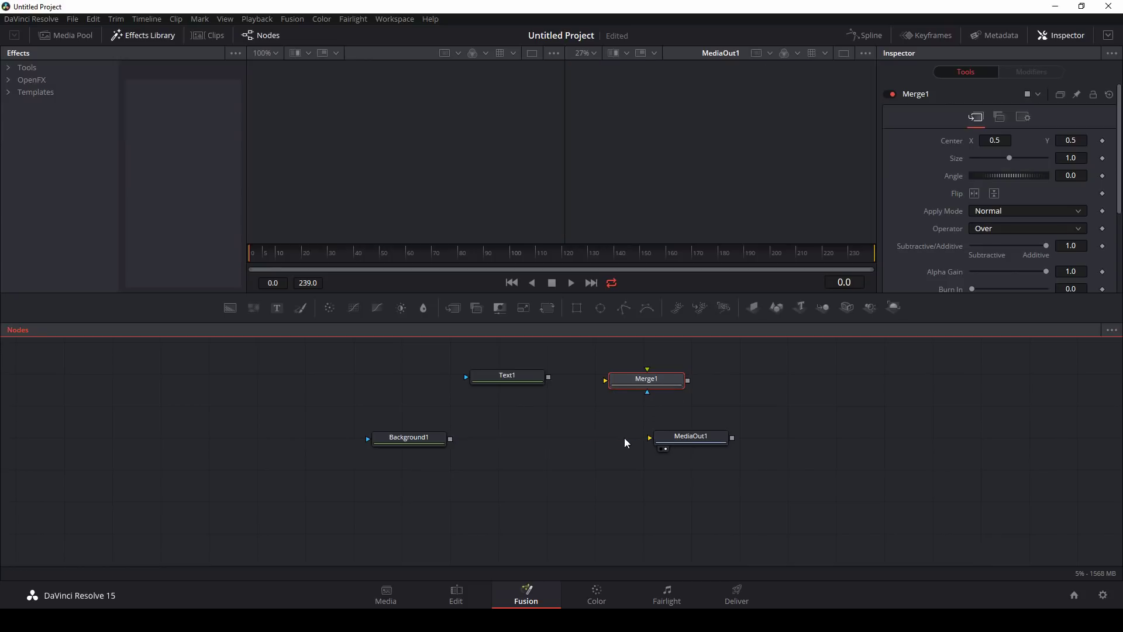
left_click_drag(450, 439, 555, 445)
left_click_drag(549, 377, 552, 441)
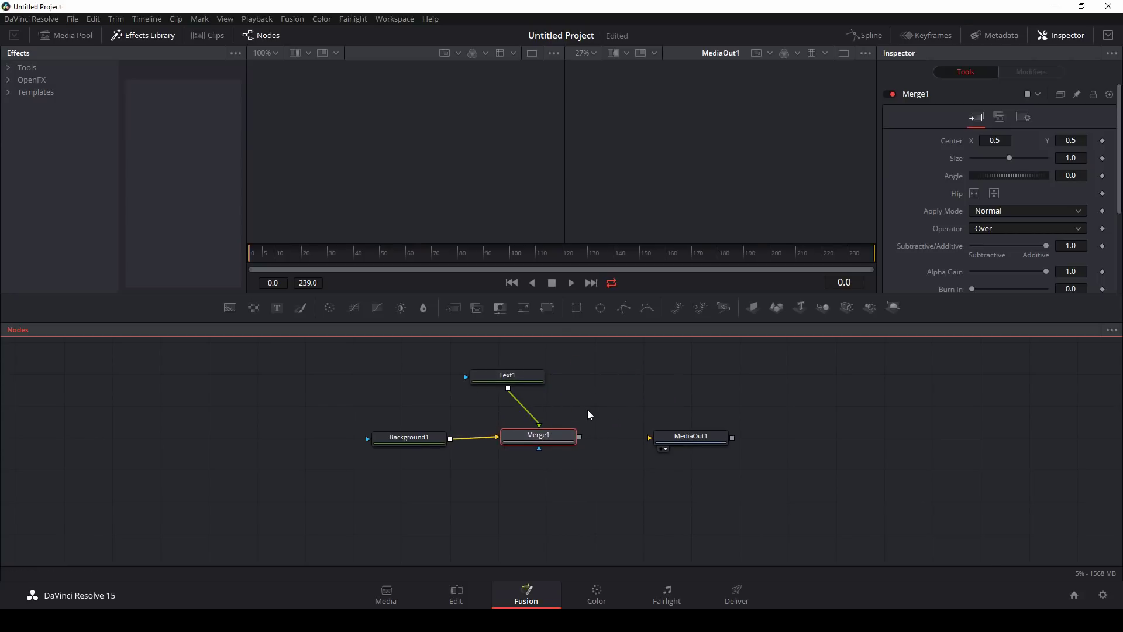
left_click_drag(580, 437, 683, 439)
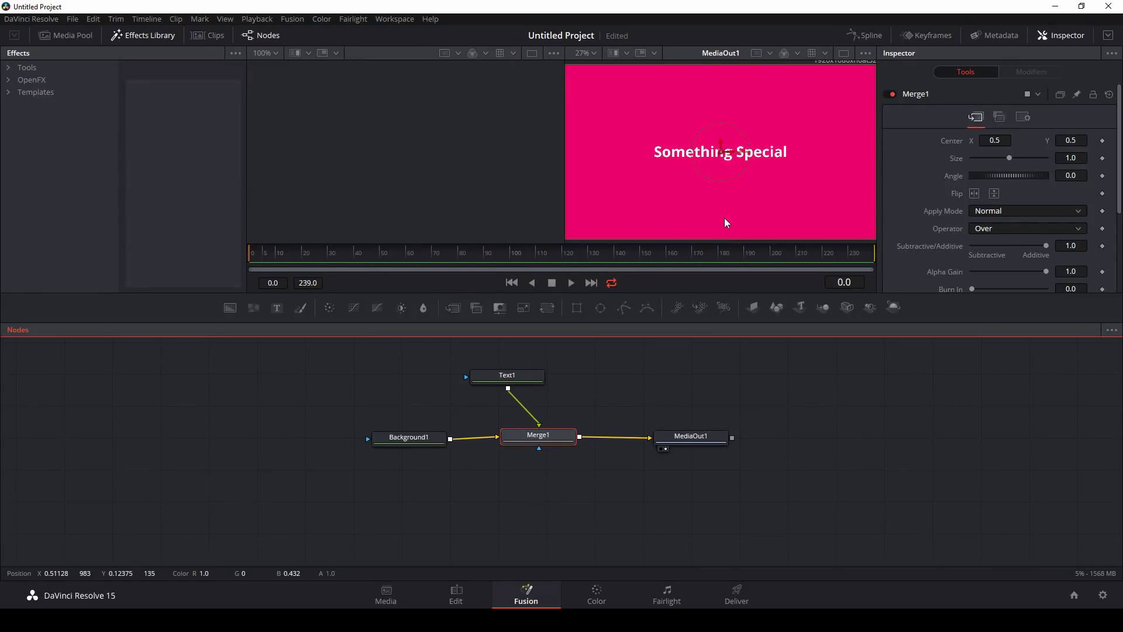
left_click(606, 422)
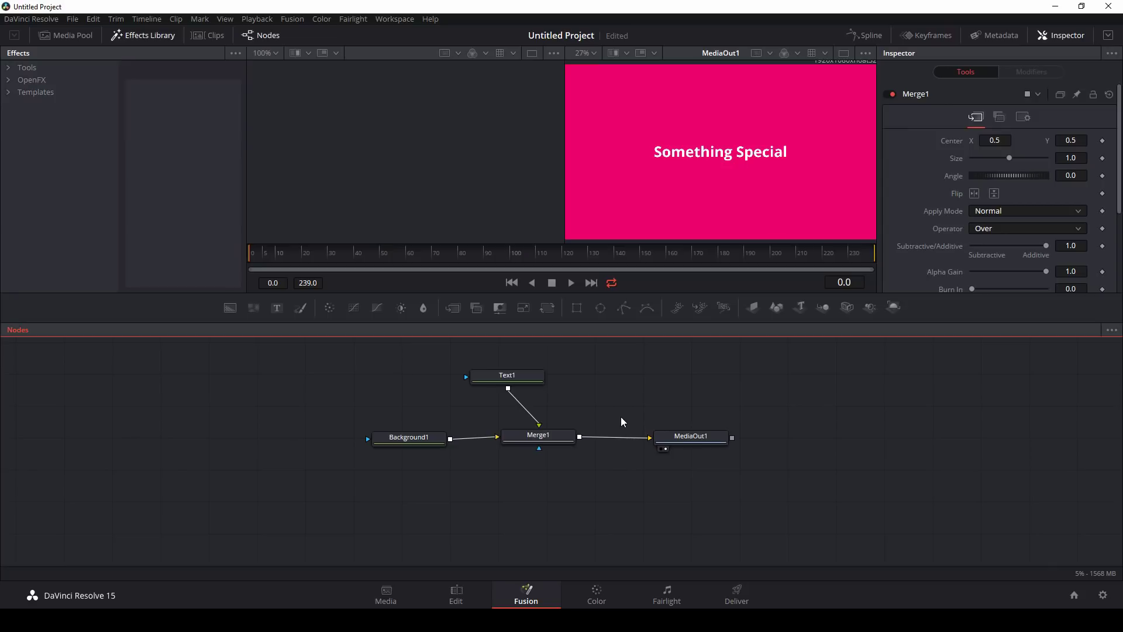
Delete Merge1, re-add it by searching 'mrg', and wire Background1 and Text1 into it
left_click(559, 443)
key("Delete")
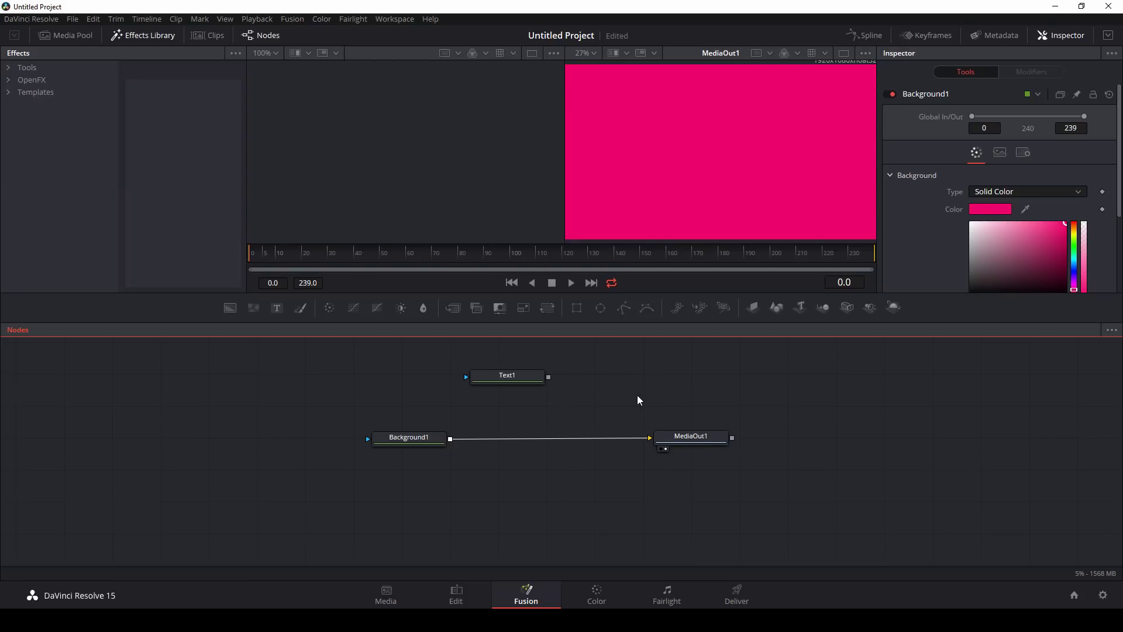
key("shift+space")
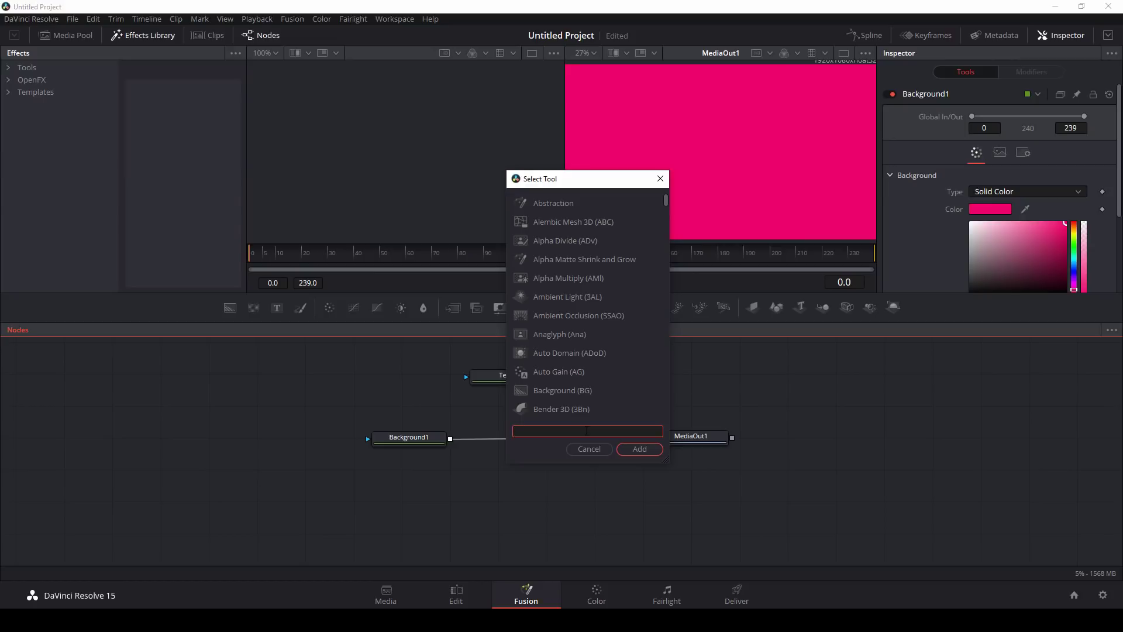
type("mrg")
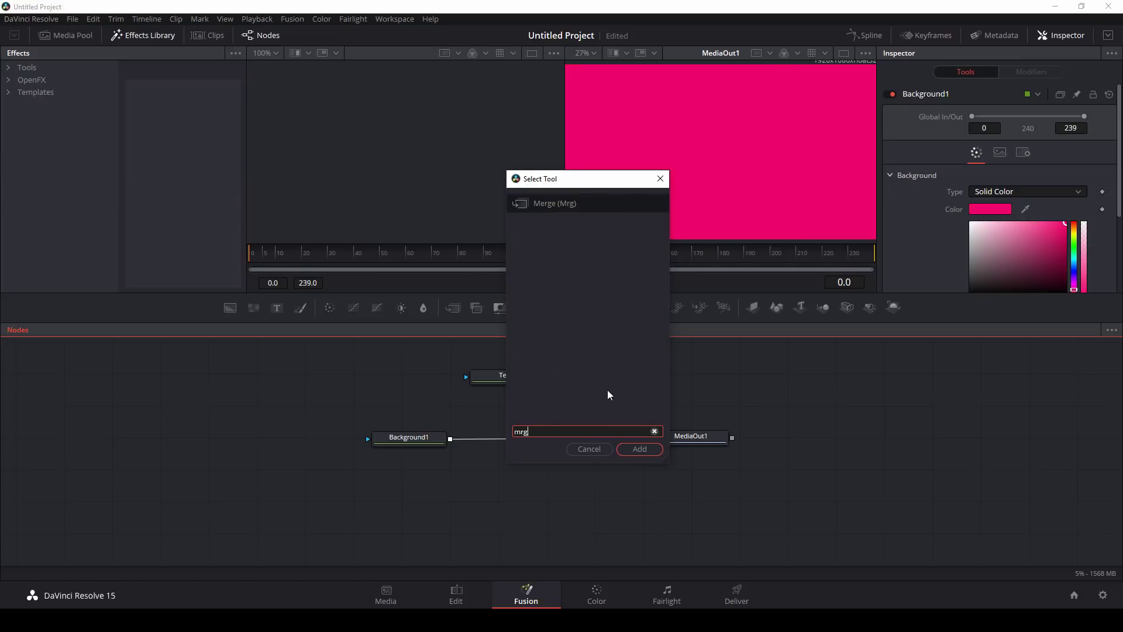
key("Return")
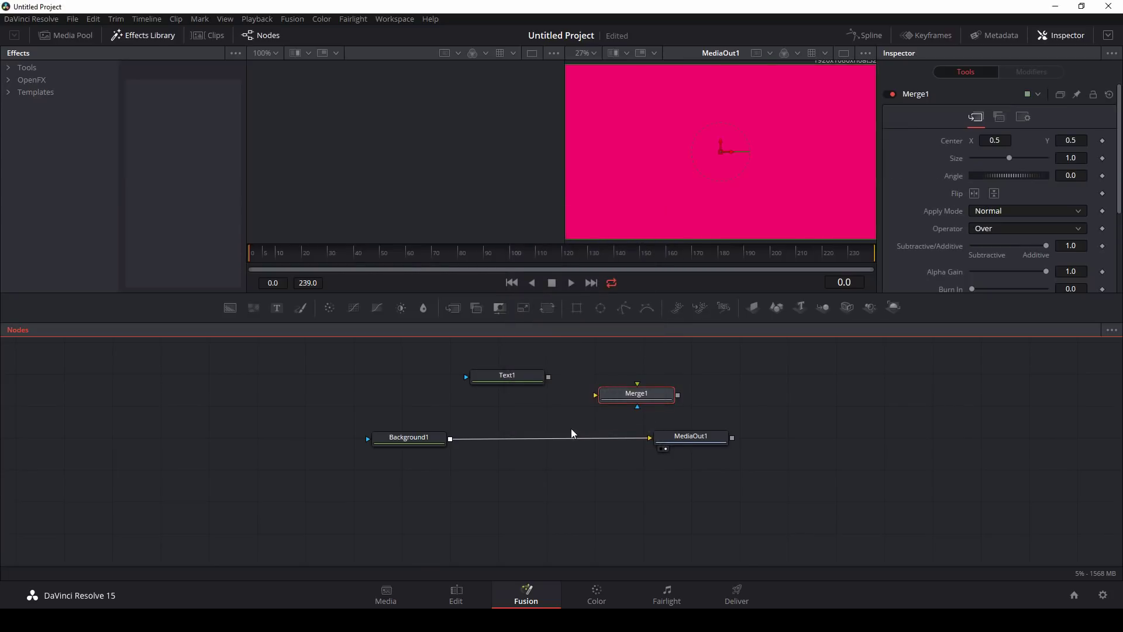
left_click_drag(639, 438, 532, 430)
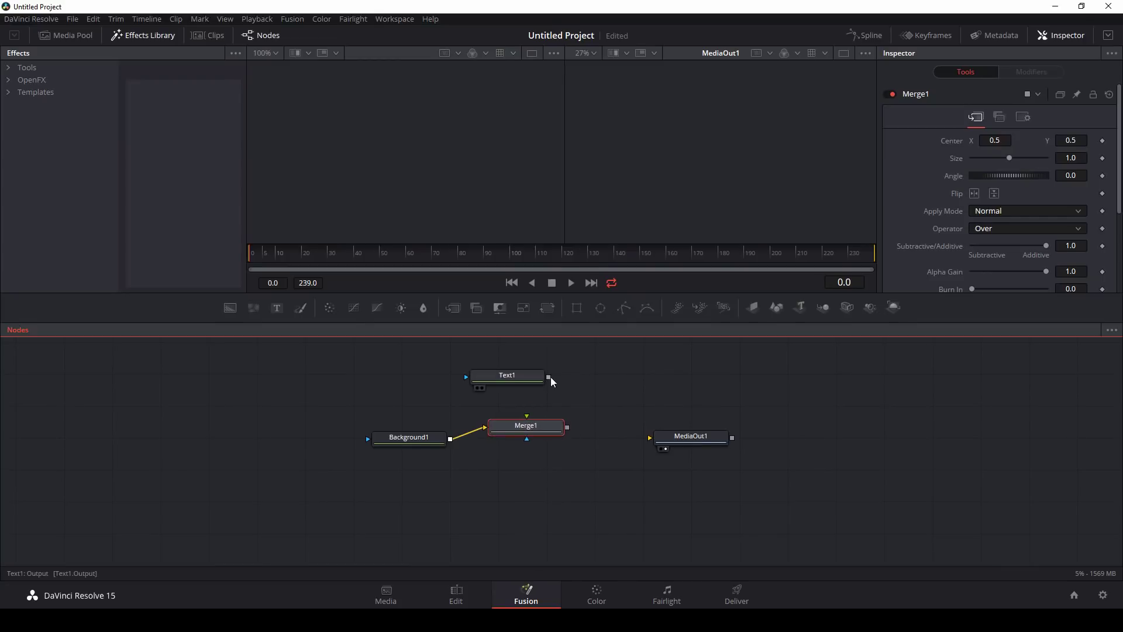
left_click_drag(548, 377, 681, 436)
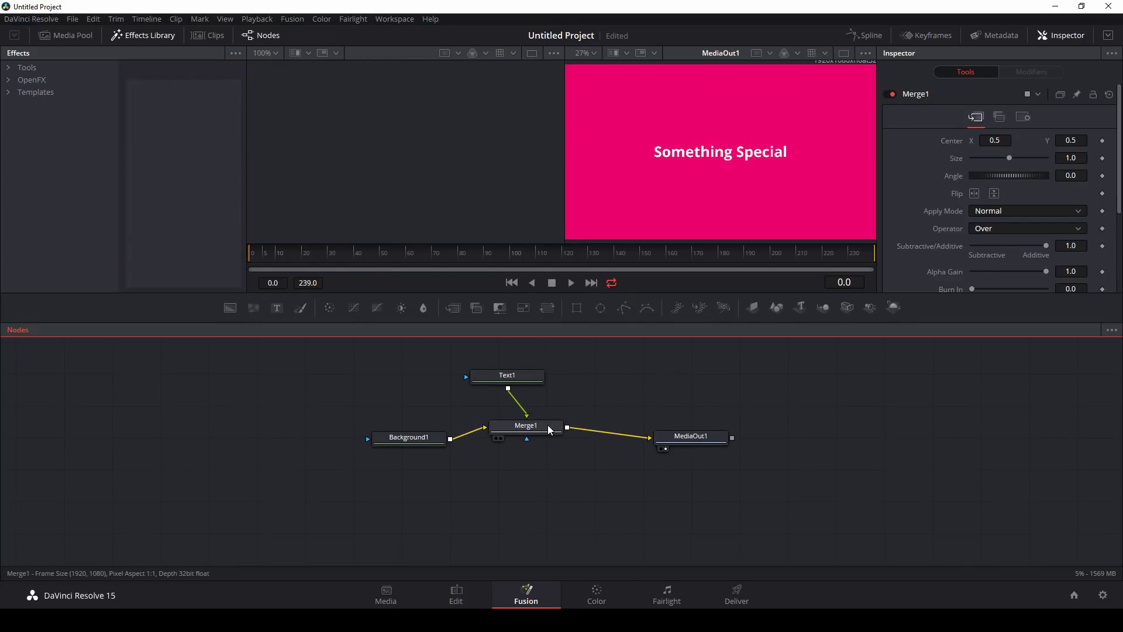
Delete Merge1 again, re-insert a Merge between Background1 and MediaOut1, connect Text1, and reselect it
key("Delete")
left_click(409, 440)
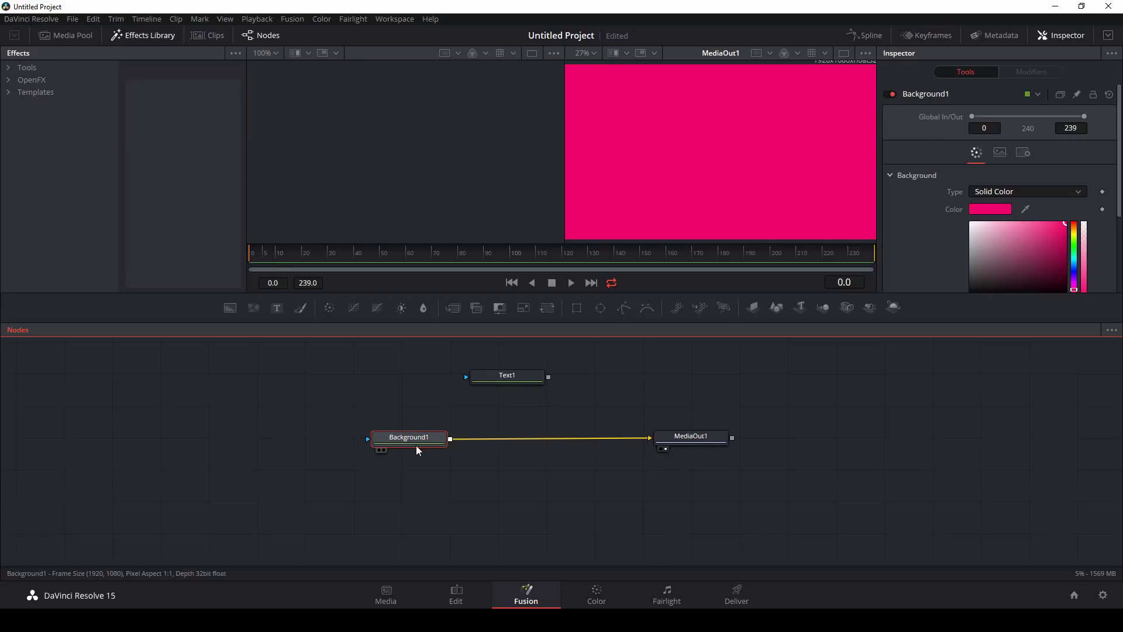
key("shift+space")
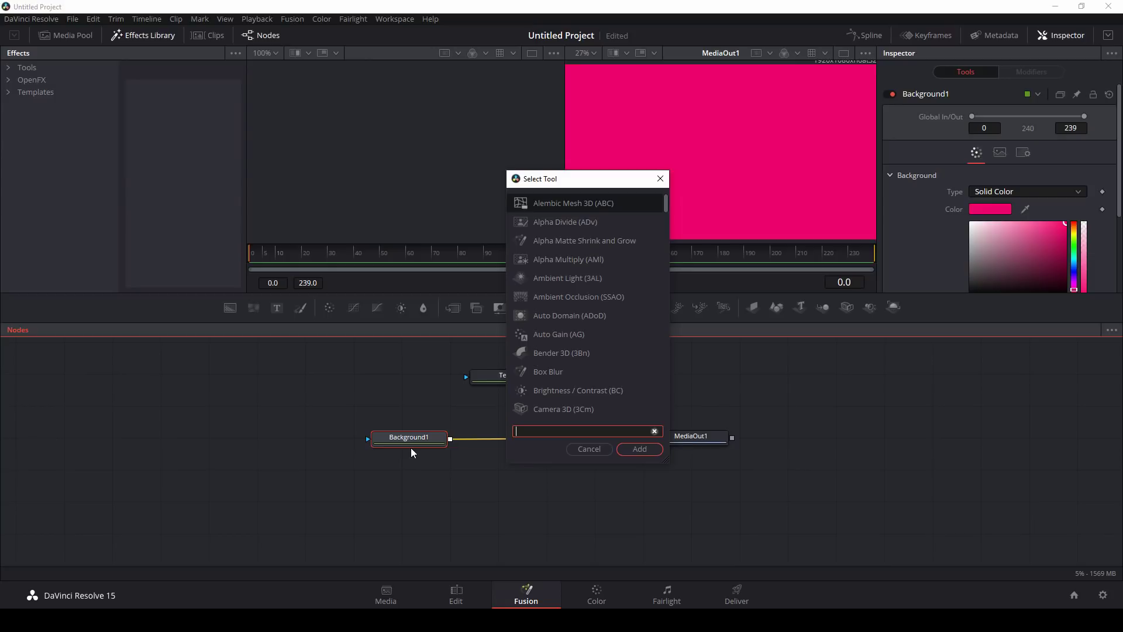
type("merge")
key("Return")
left_click_drag(501, 440, 524, 438)
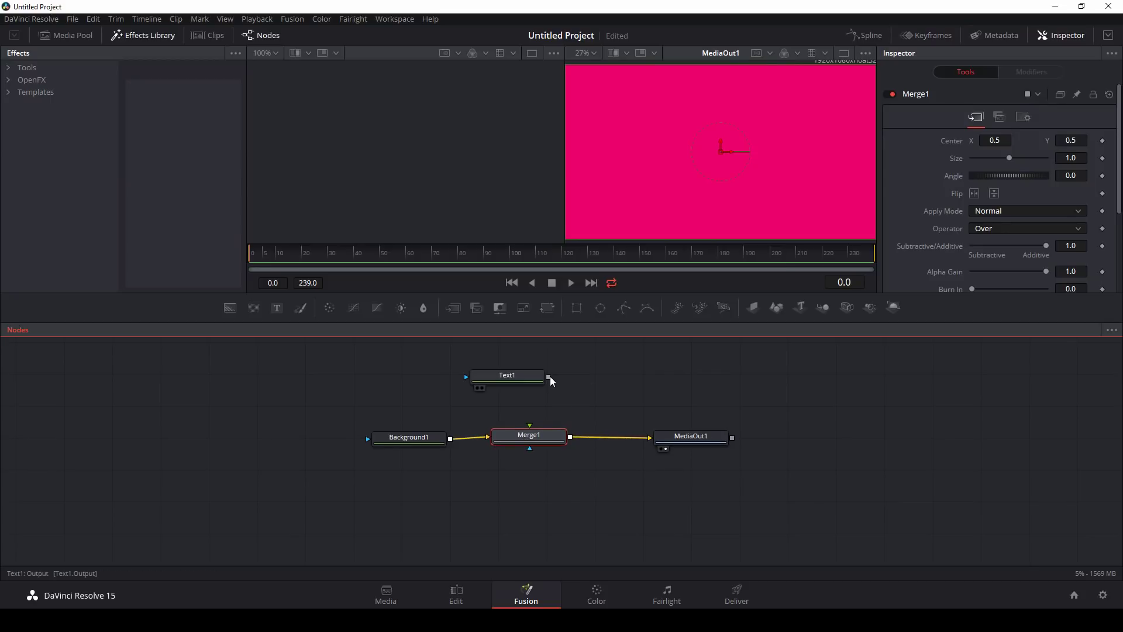
left_click_drag(550, 377, 552, 435)
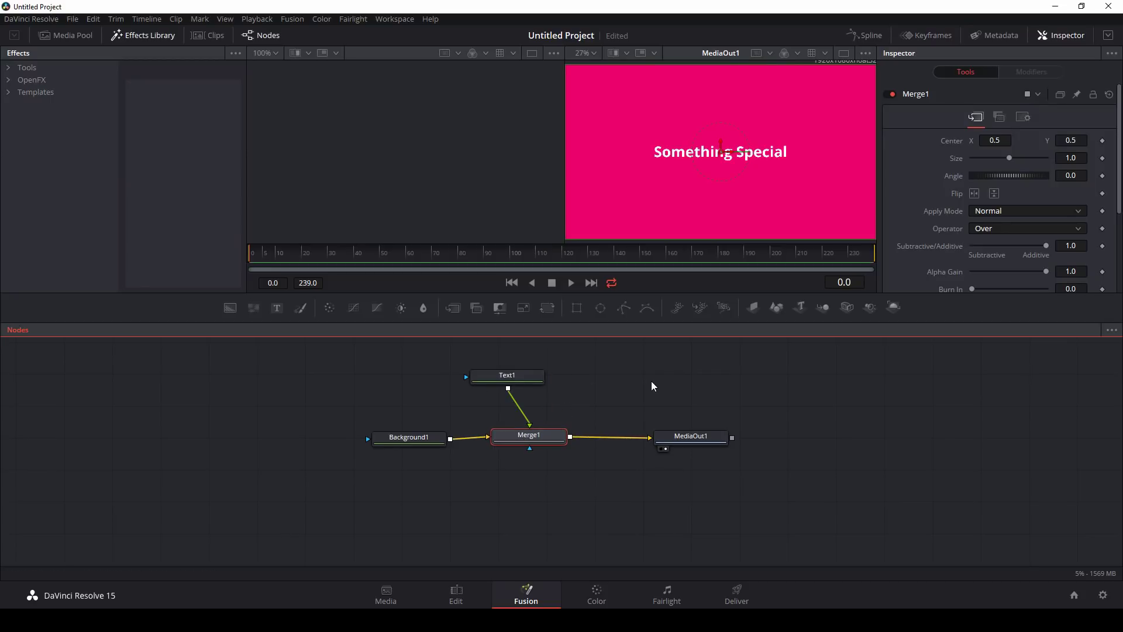
left_click(600, 410)
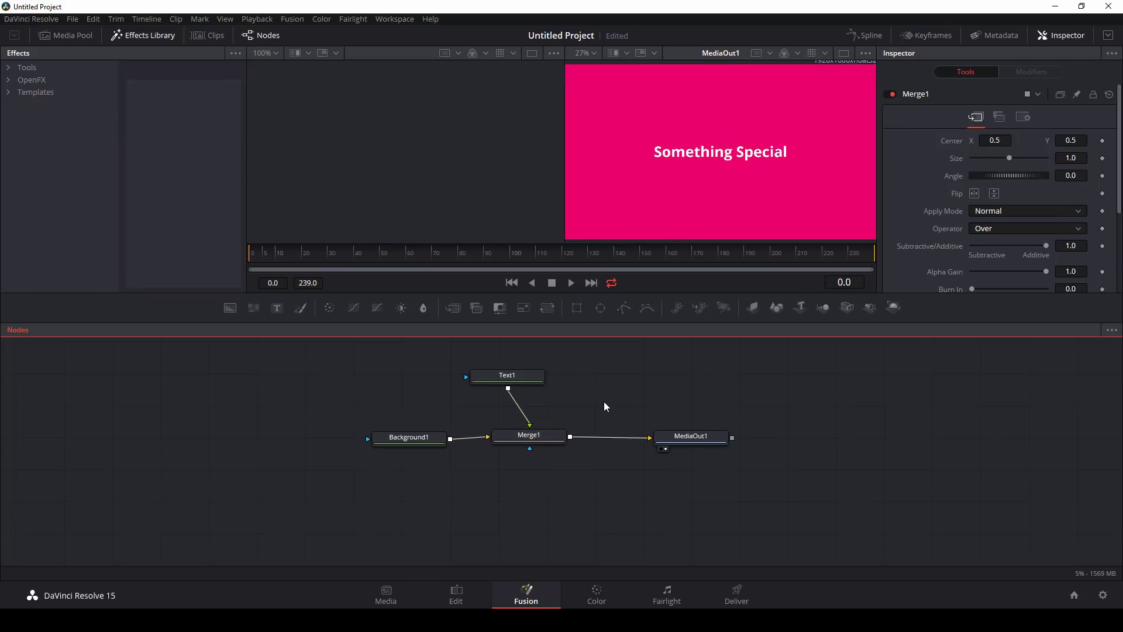
left_click(545, 432)
Replace the old Merge1 and connect Text1 as the foreground over Background1
key("Delete")
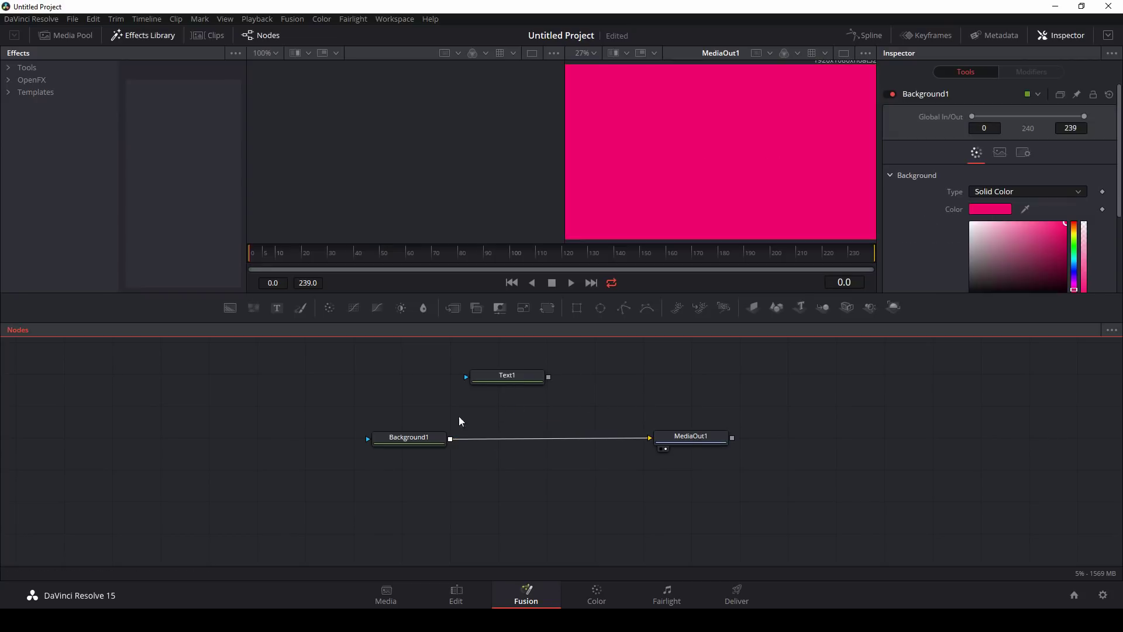
left_click_drag(549, 377, 450, 440)
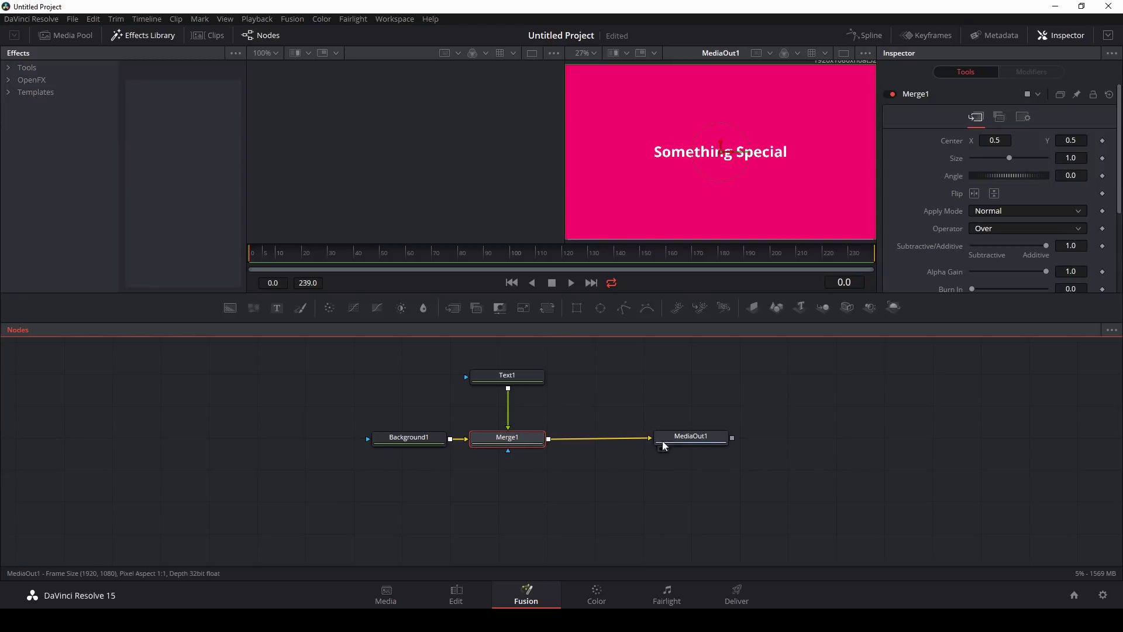
left_click(734, 451)
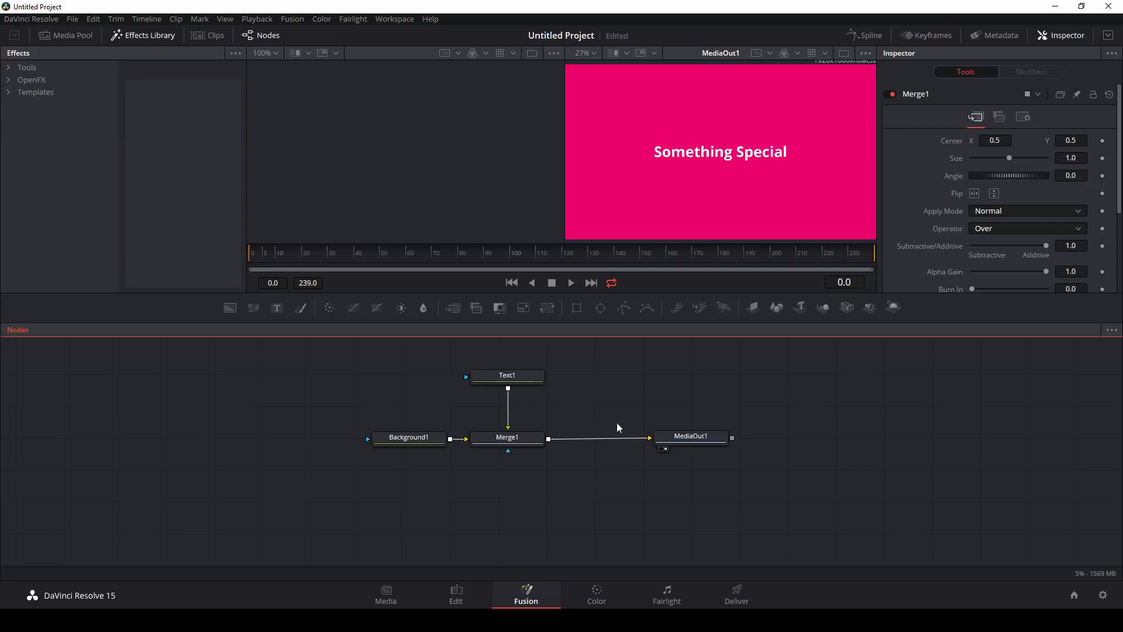
left_click(720, 152)
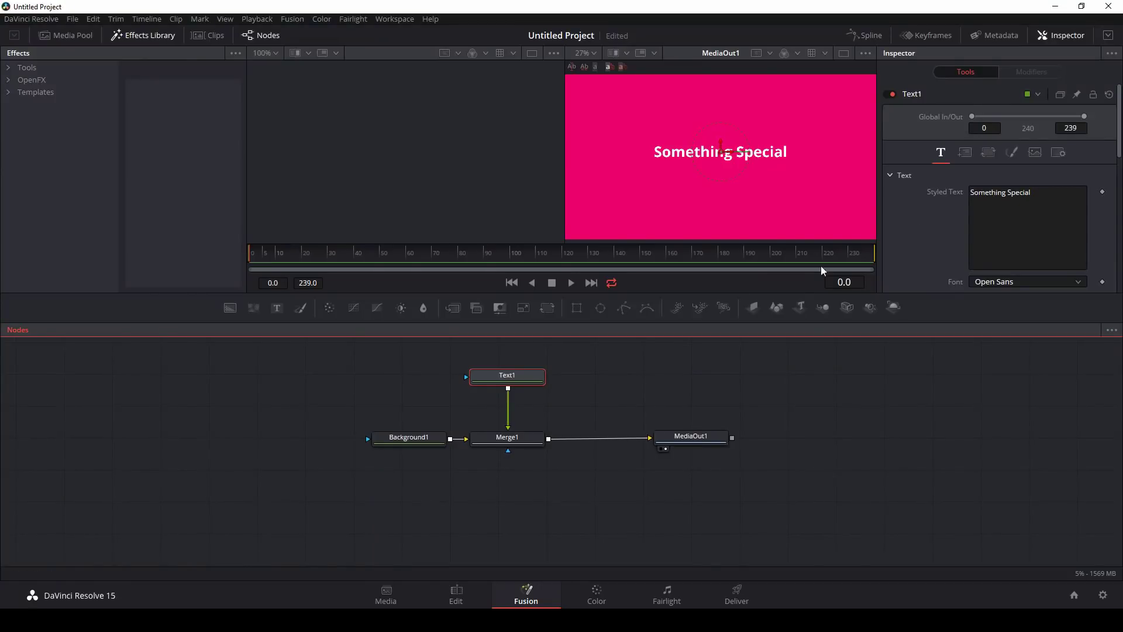
scroll(917, 251, "down", 5)
scroll(917, 251, "up", 4)
scroll(921, 229, "down", 1)
scroll(921, 231, "up", 1)
key("Tab")
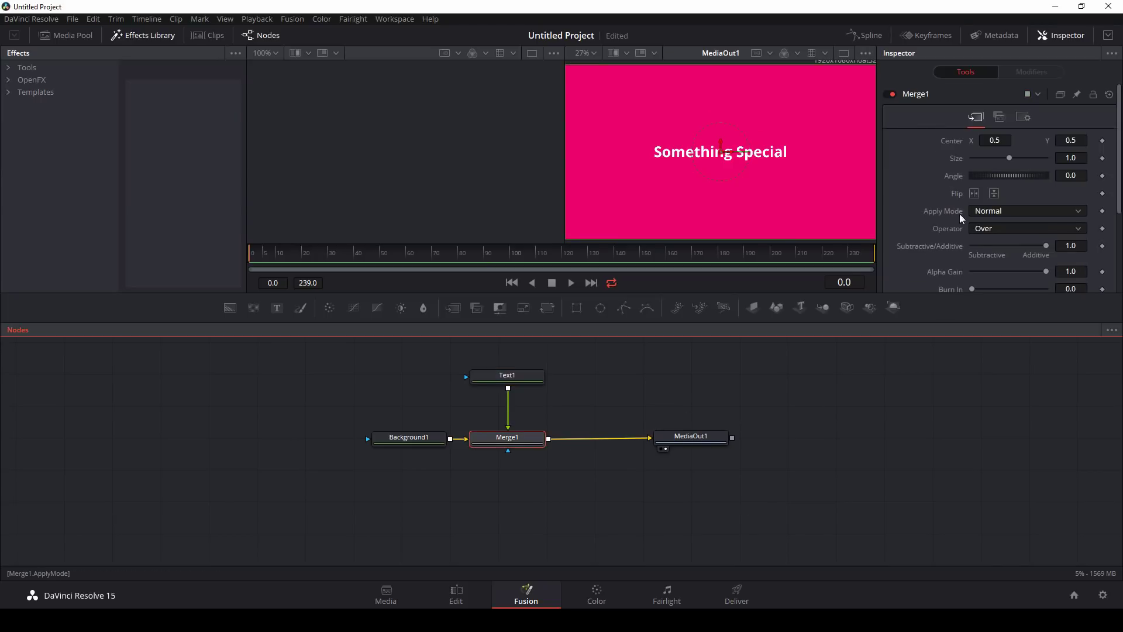
left_click_drag(1020, 159, 995, 177)
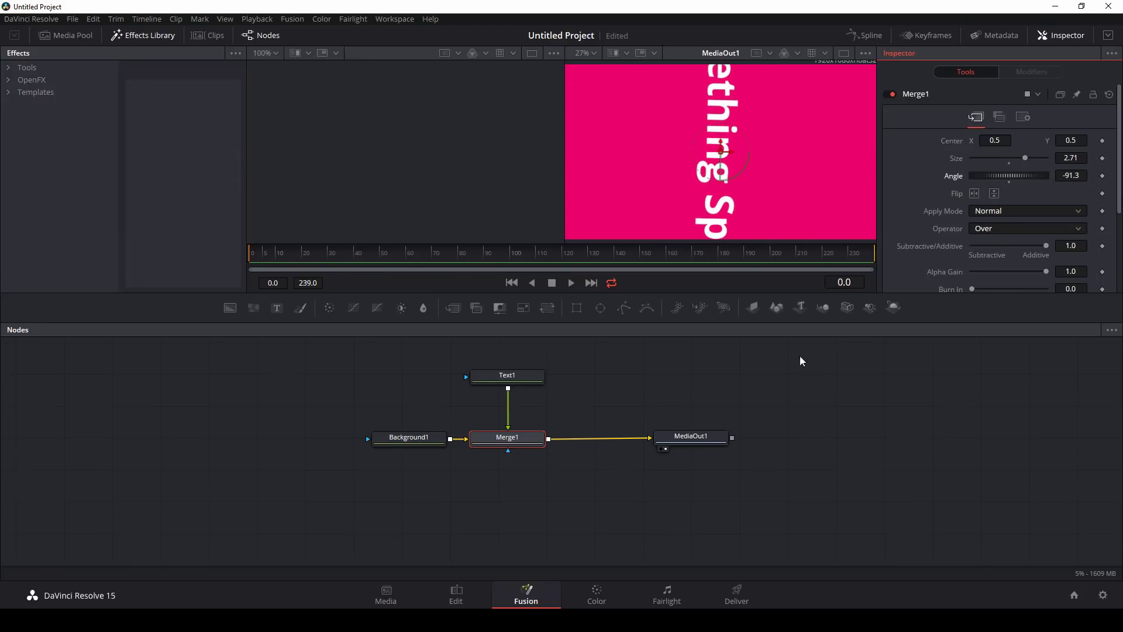
left_click_drag(587, 438, 633, 441)
left_click_drag(507, 423, 649, 437)
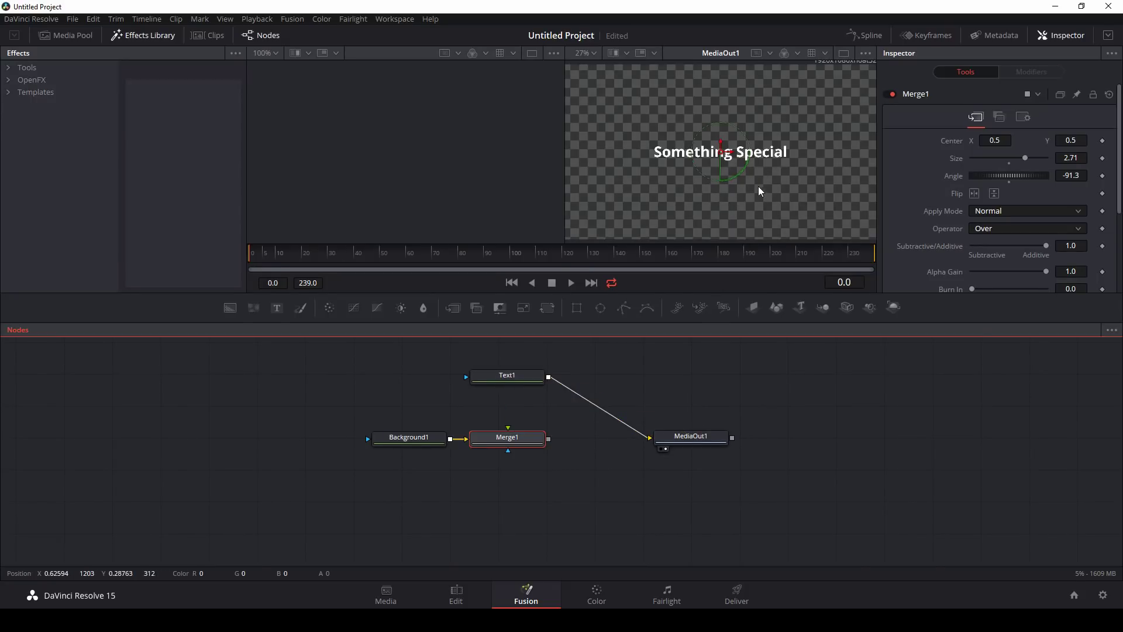
key("ctrl+z")
left_click_drag(548, 377, 508, 427)
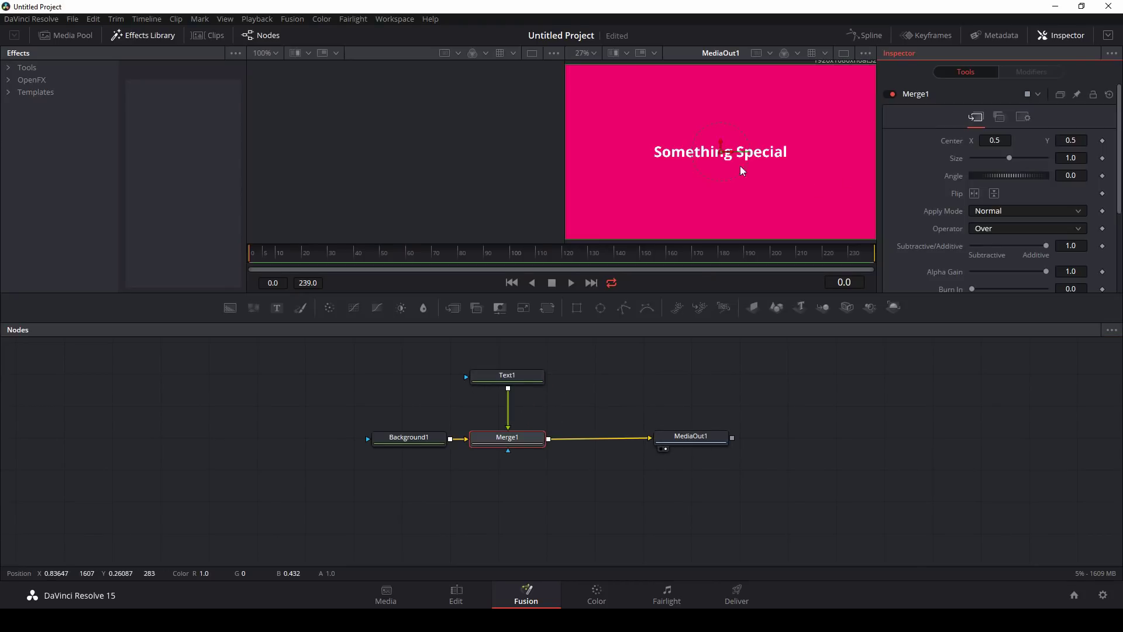
left_click(509, 384)
left_click(518, 440)
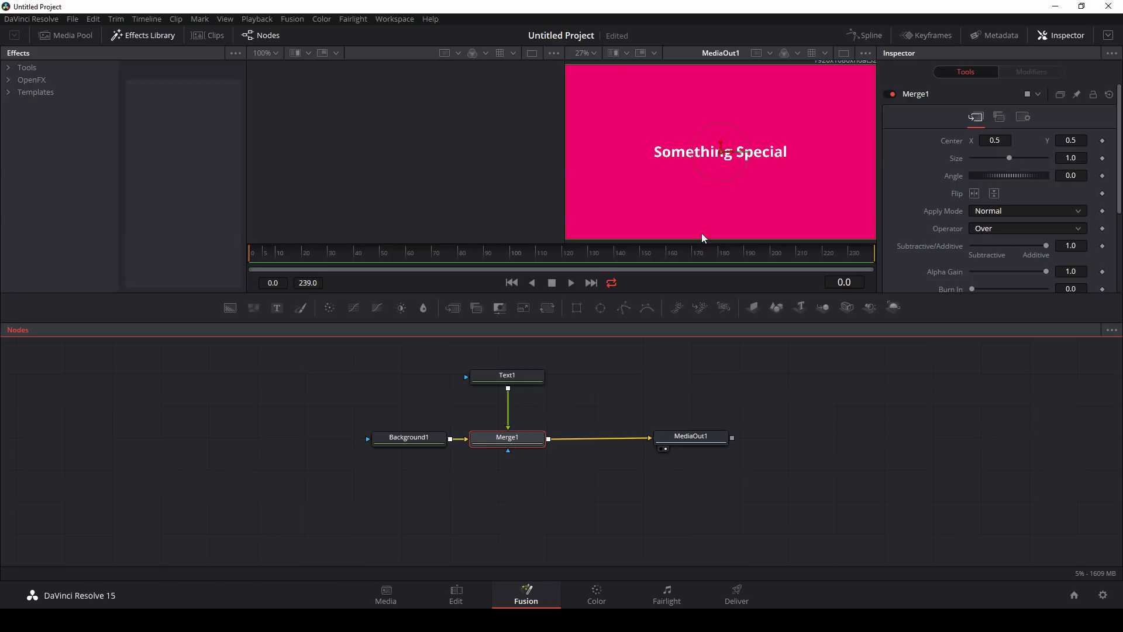
left_click(662, 376)
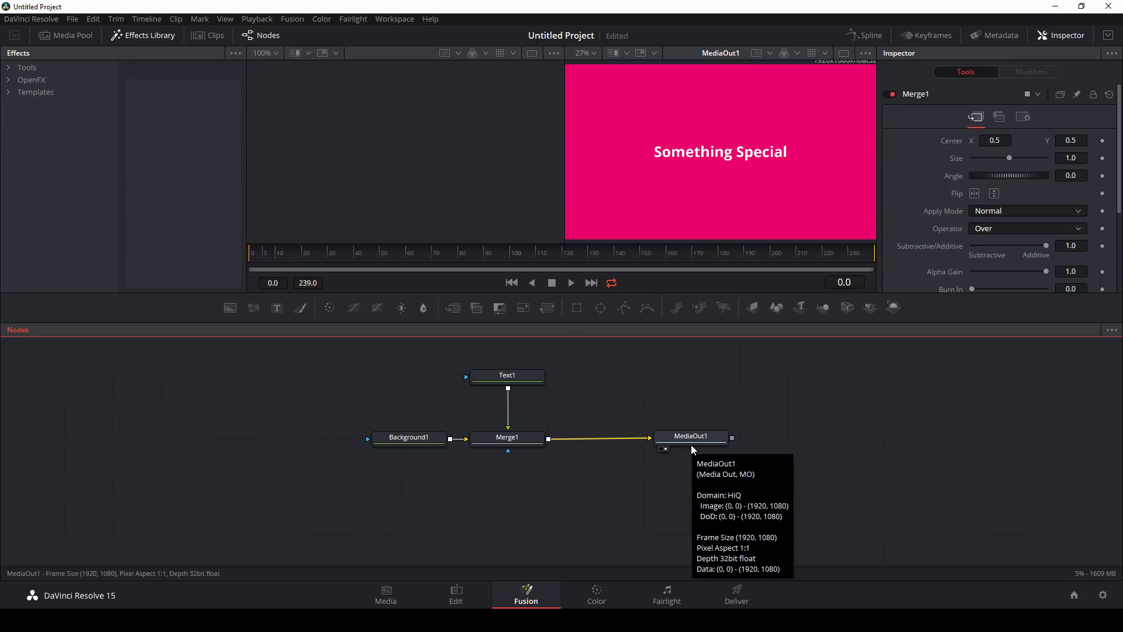
mouse_move(689, 437)
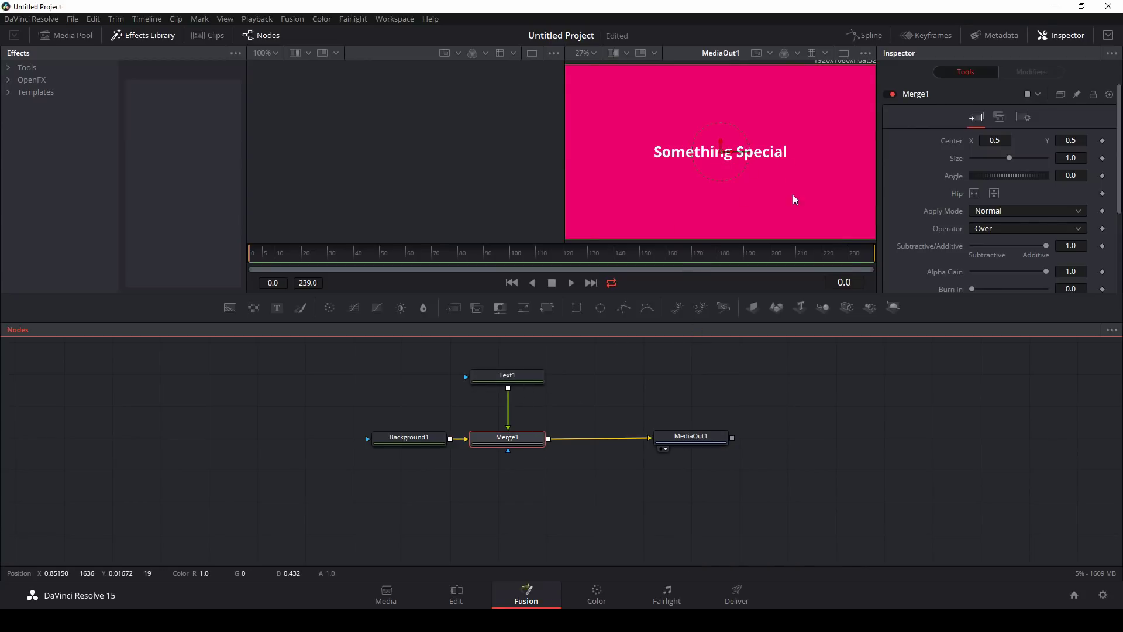
Switch Text1 to the Motion Control font and enlarge it to size 0.122
left_click(529, 382)
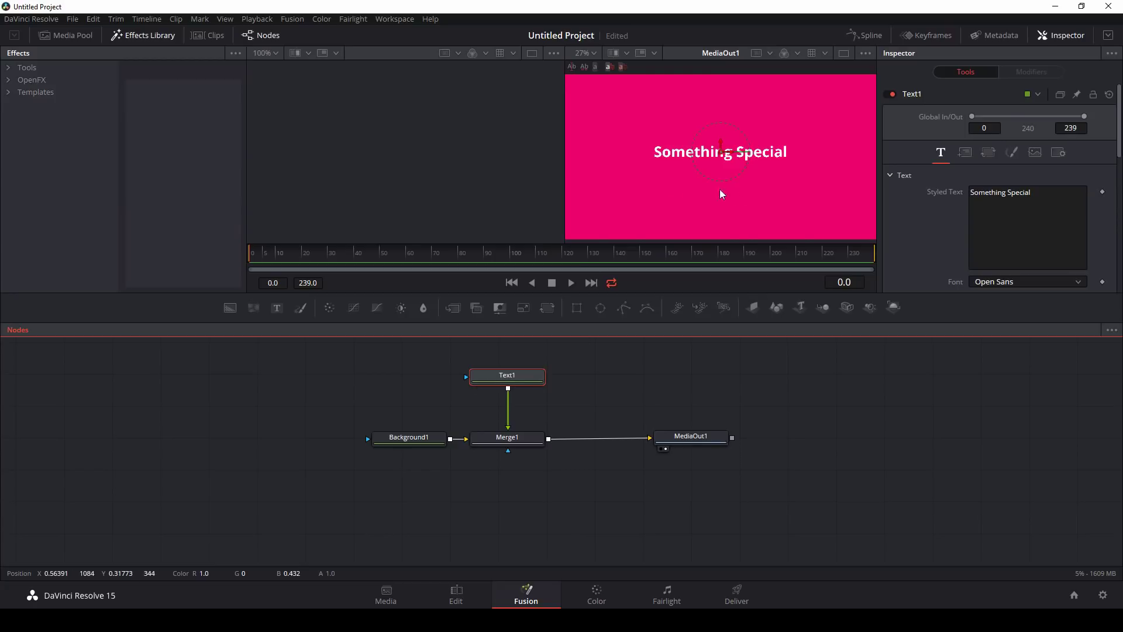
scroll(964, 218, "down", 2)
left_click(1043, 214)
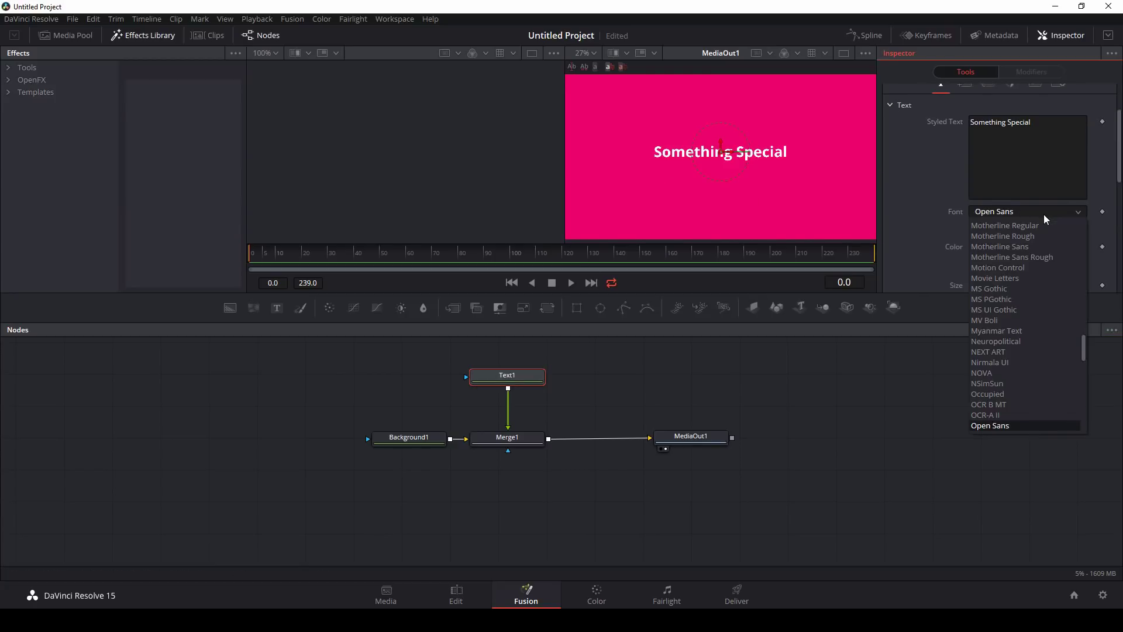
left_click(1010, 284)
scroll(948, 254, "down", 2)
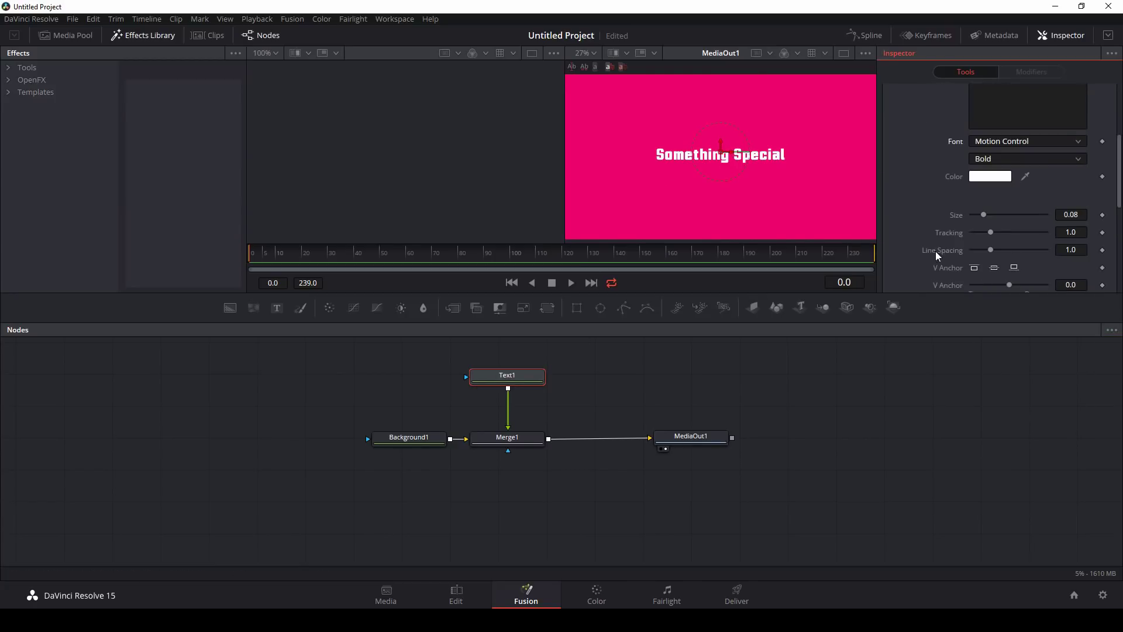
left_click_drag(984, 216, 993, 215)
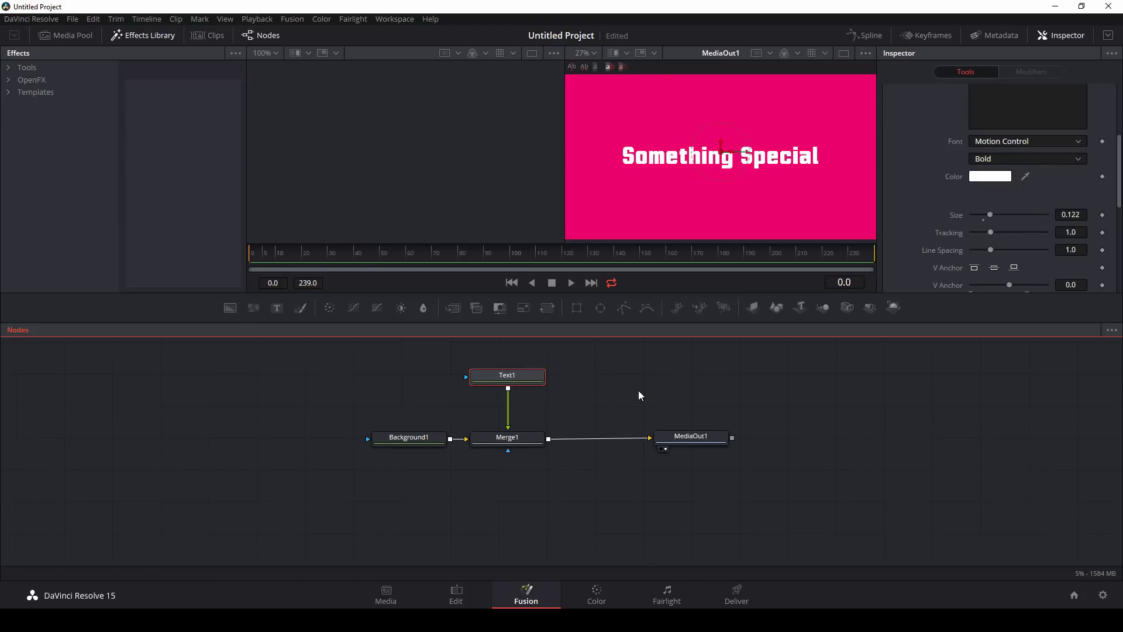
Insert a Shadow tool after Text1 and arrange Shadow1 between Text1 and Merge1
key("shift+space")
type("mrg")
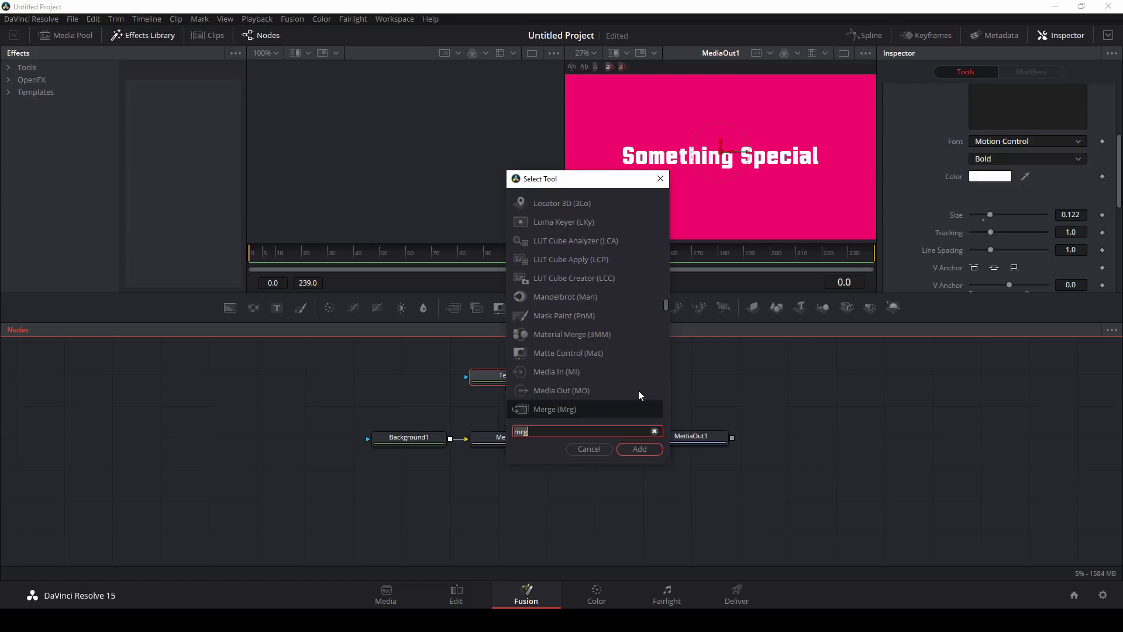
key("BackSpace")
key("BackSpace")
key("BackSpace")
type("shad")
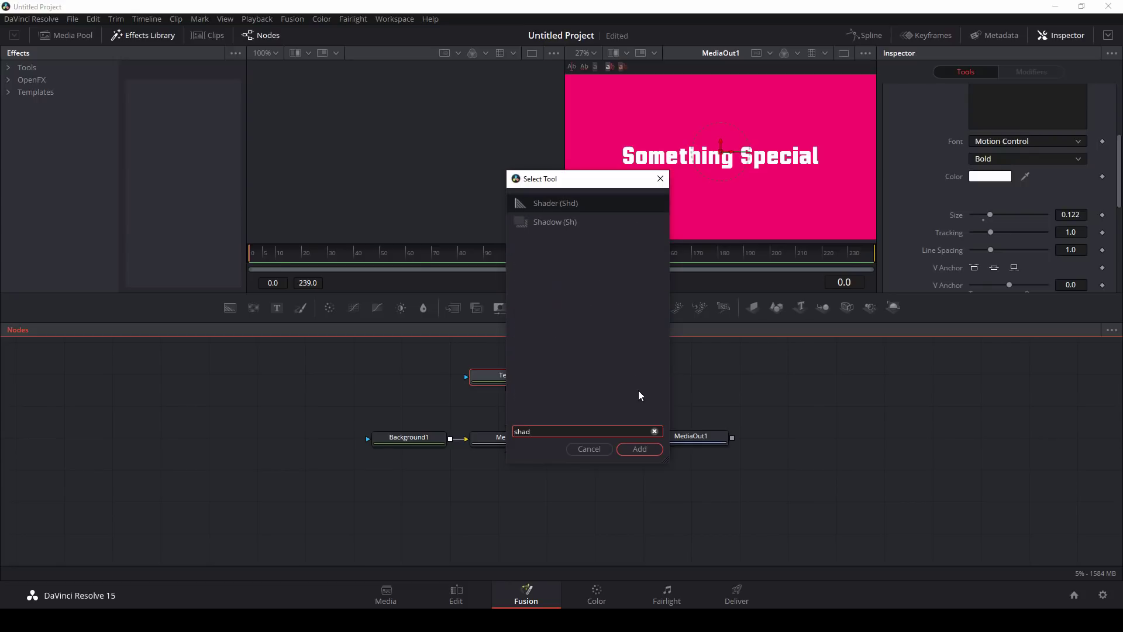
key("Down")
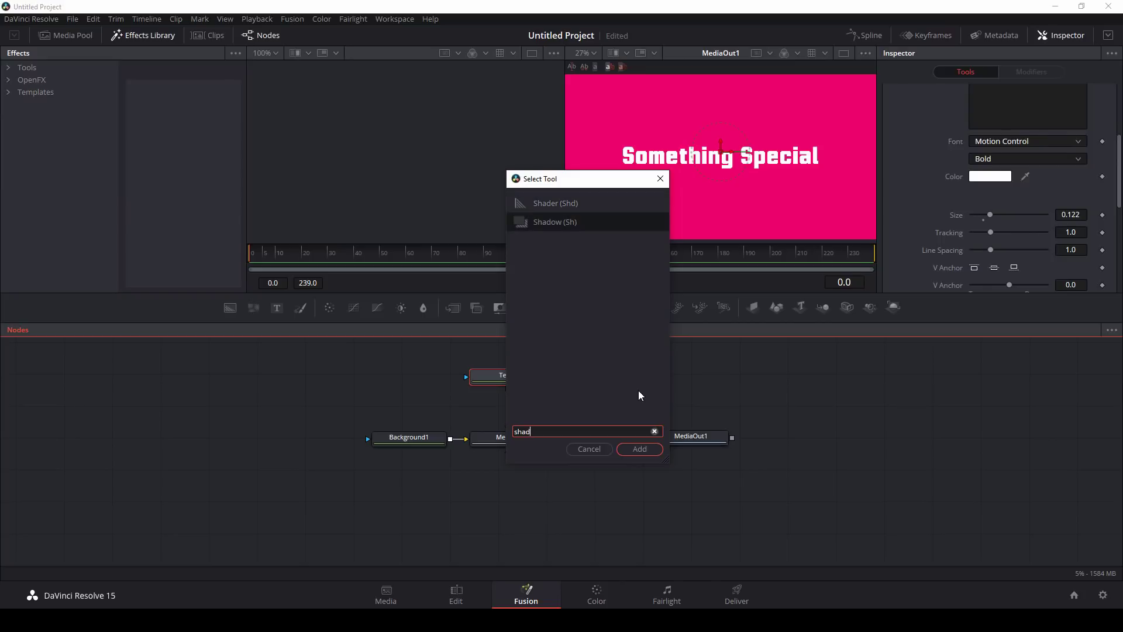
key("Return")
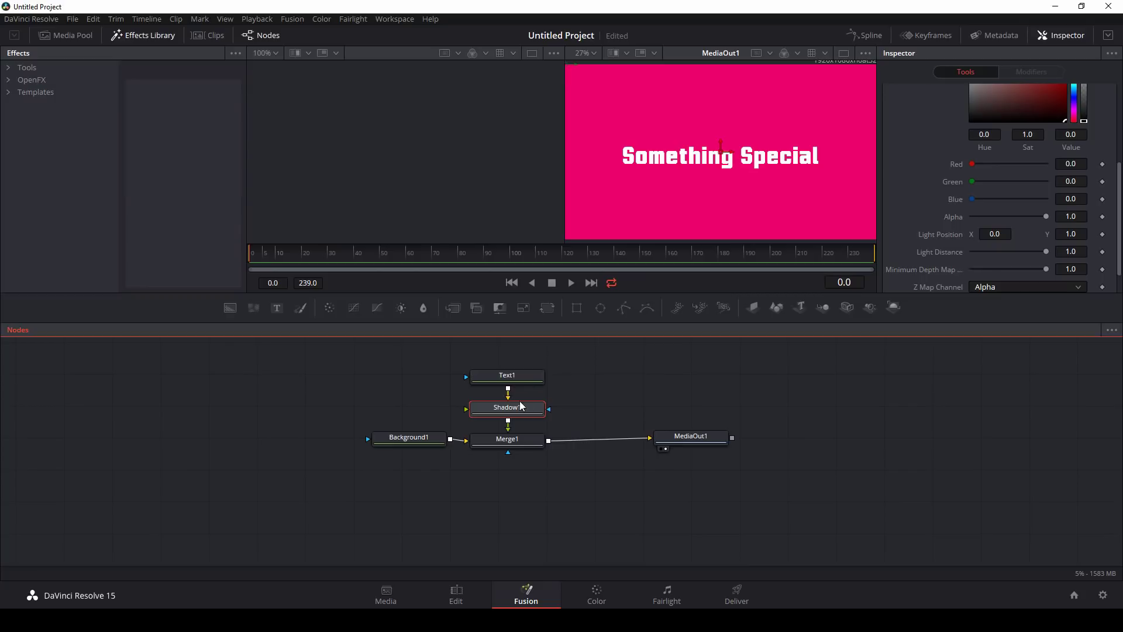
left_click_drag(507, 375, 464, 367)
mouse_move(526, 413)
left_mouse_down()
mouse_move(632, 399)
mouse_move(517, 408)
left_mouse_up()
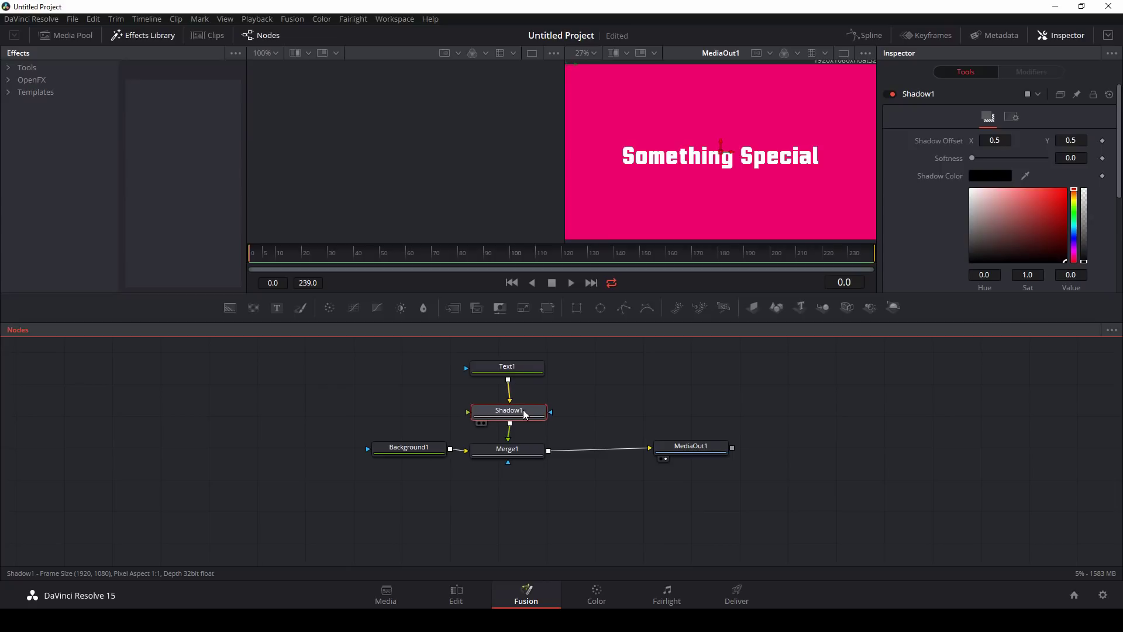
Nudge Shadow1's offset and lower its alpha to about 0.5
left_click_drag(995, 140, 998, 140)
scroll(1011, 216, "down", 4)
left_click_drag(1011, 216, 1009, 215)
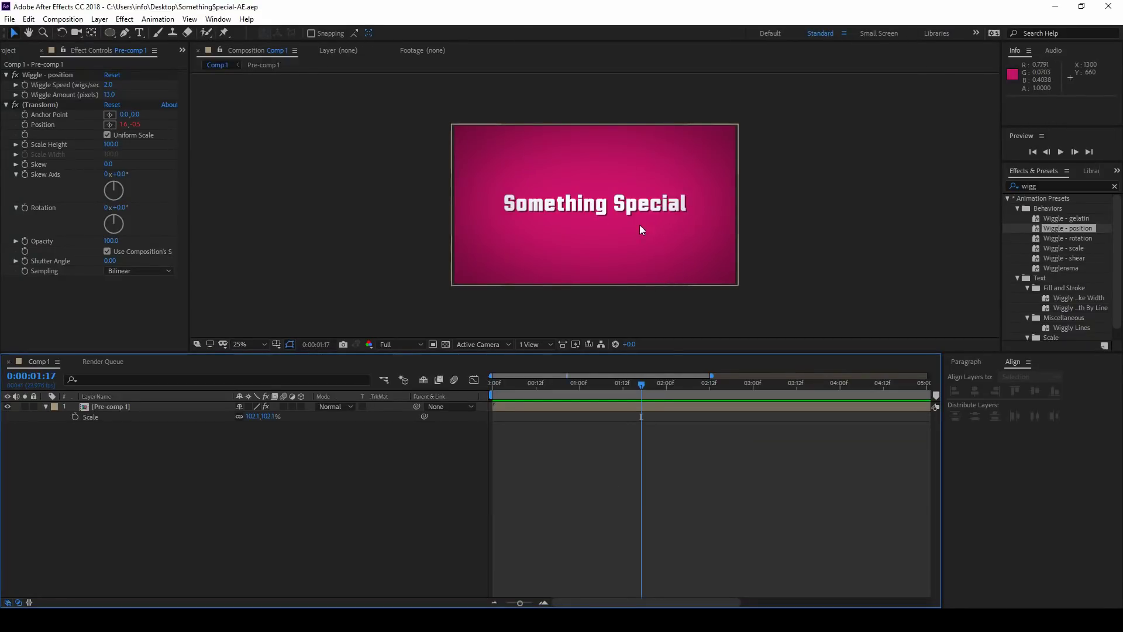
Open Pre-comp 1 from the Comp 1 timeline to inspect its masked black solid
double_click(622, 246)
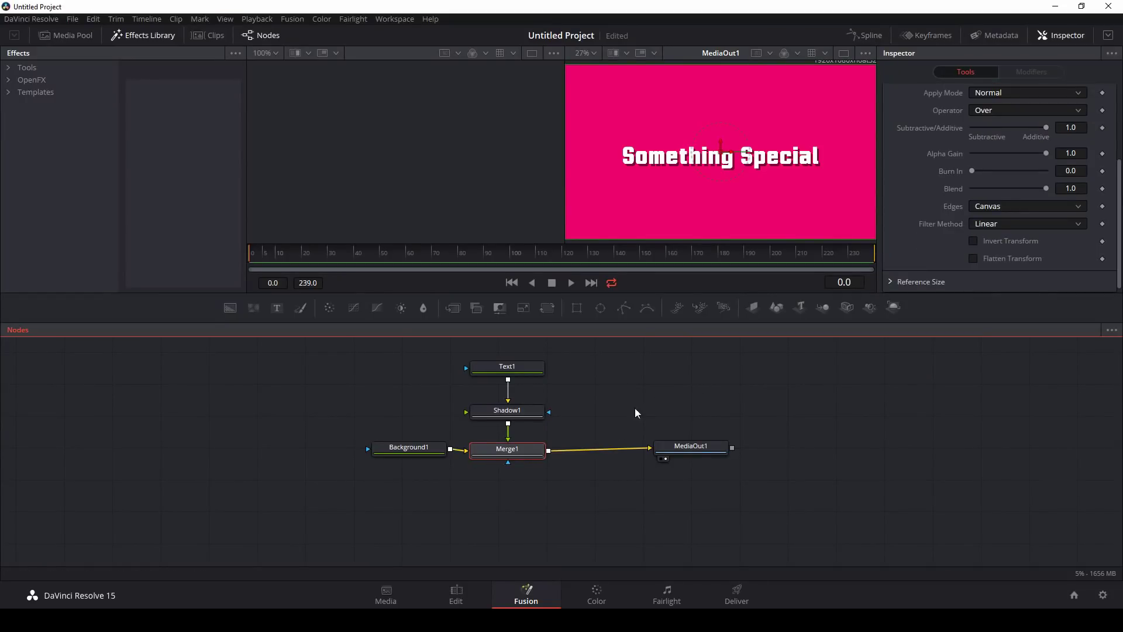
Add black Background2 through Merge2, placed between Merge1 and MediaOut1 with Background2 above
mouse_move(514, 461)
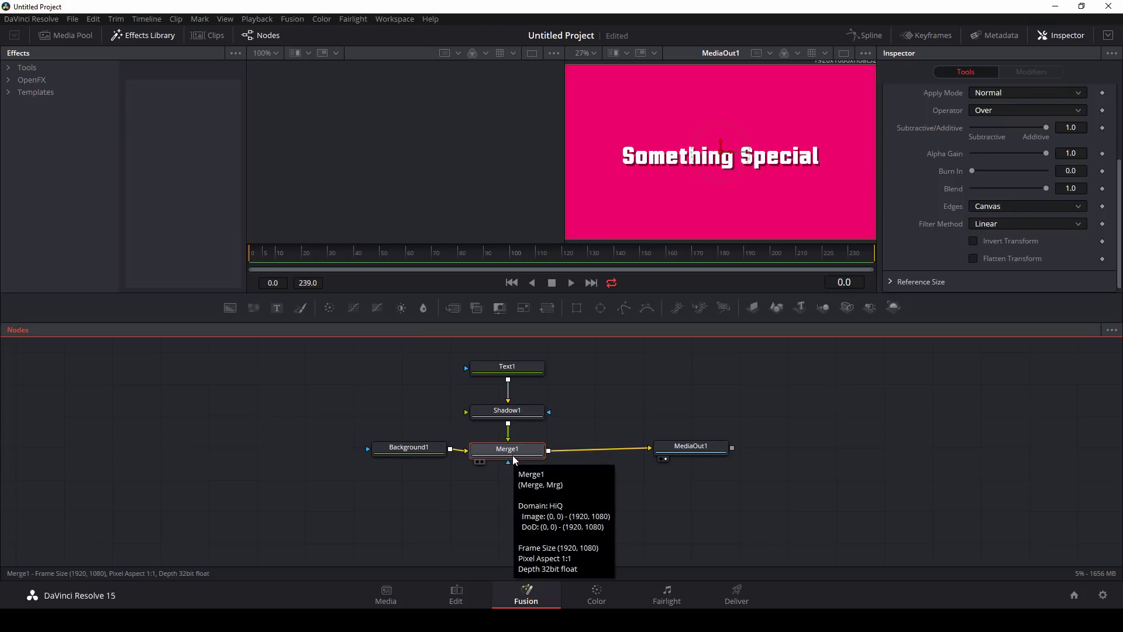
key("shift+space")
type("shad")
type("bg")
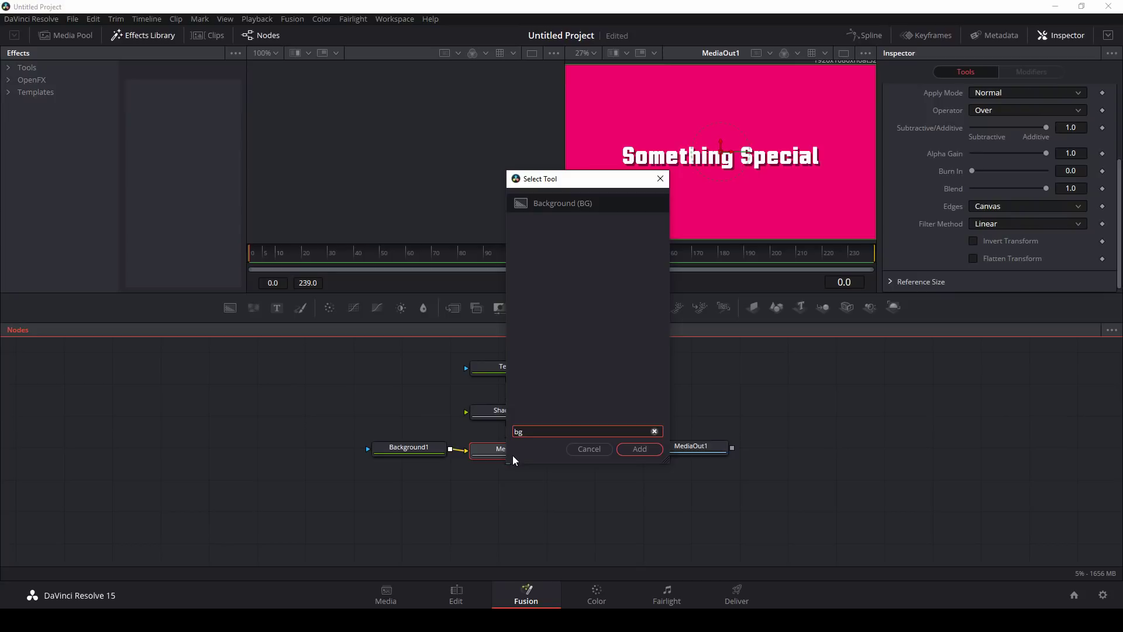
key("Return")
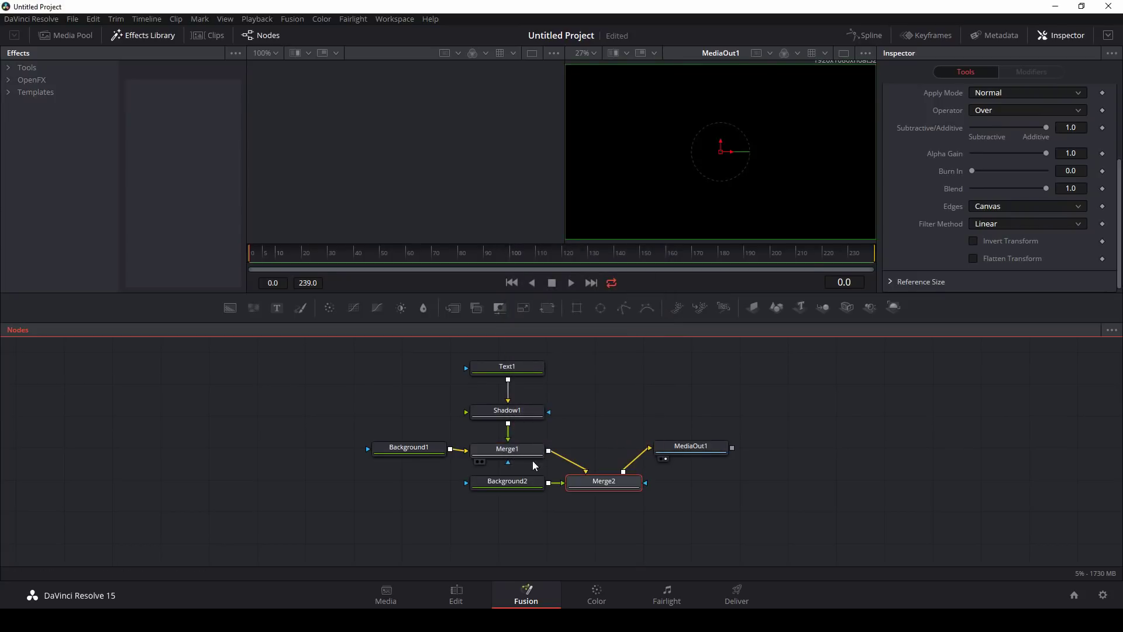
left_click_drag(693, 450, 755, 450)
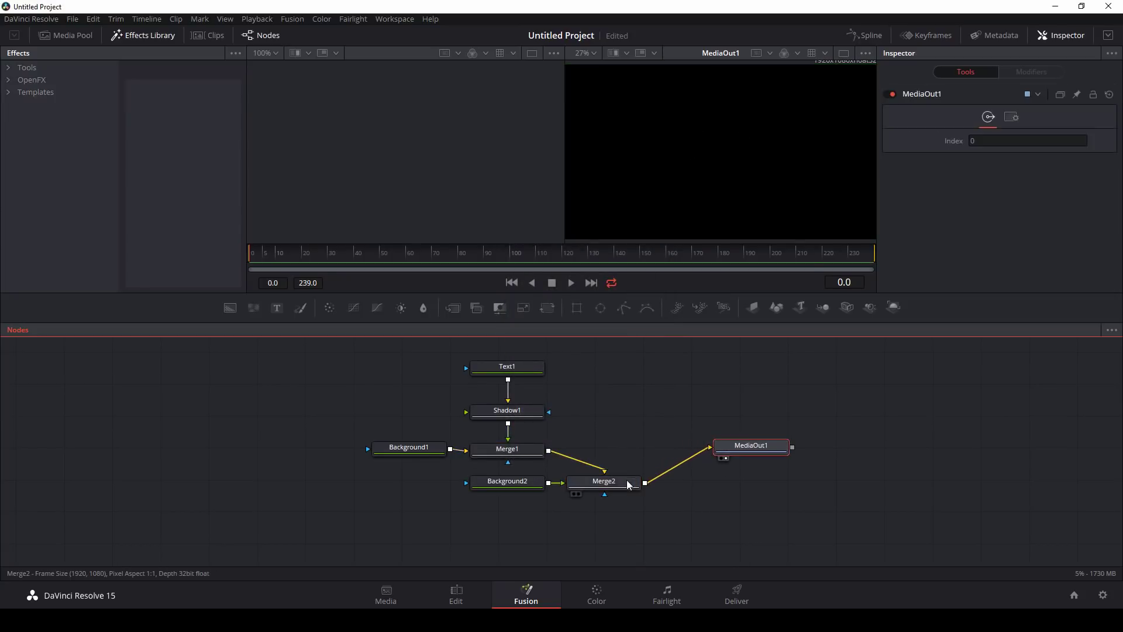
left_click_drag(626, 481, 649, 448)
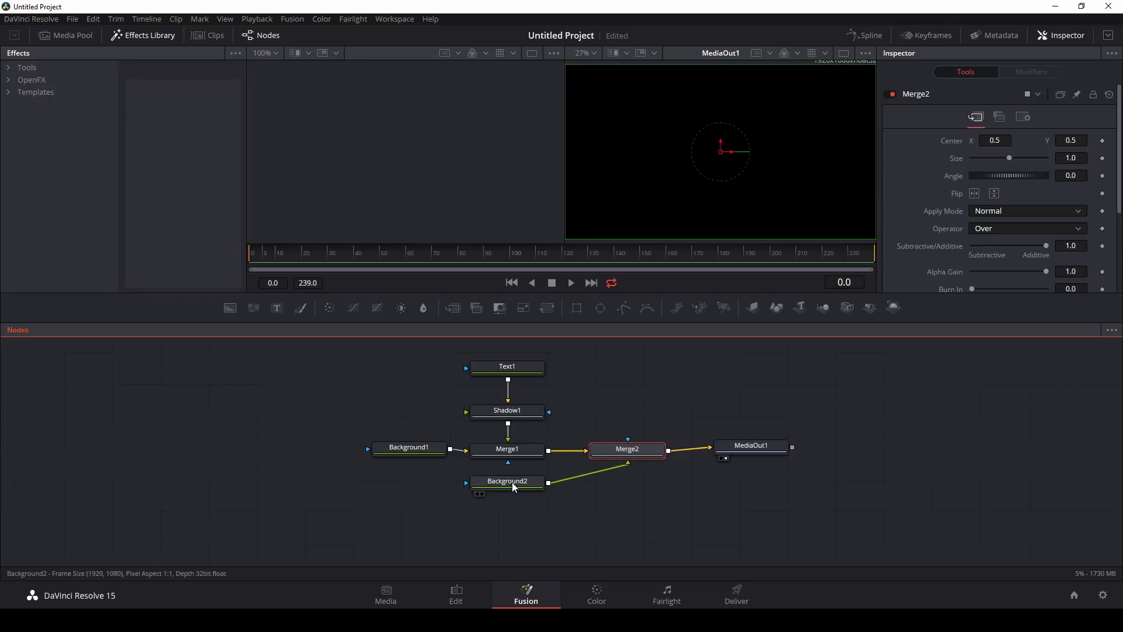
left_click_drag(514, 488, 638, 415)
left_click(638, 414)
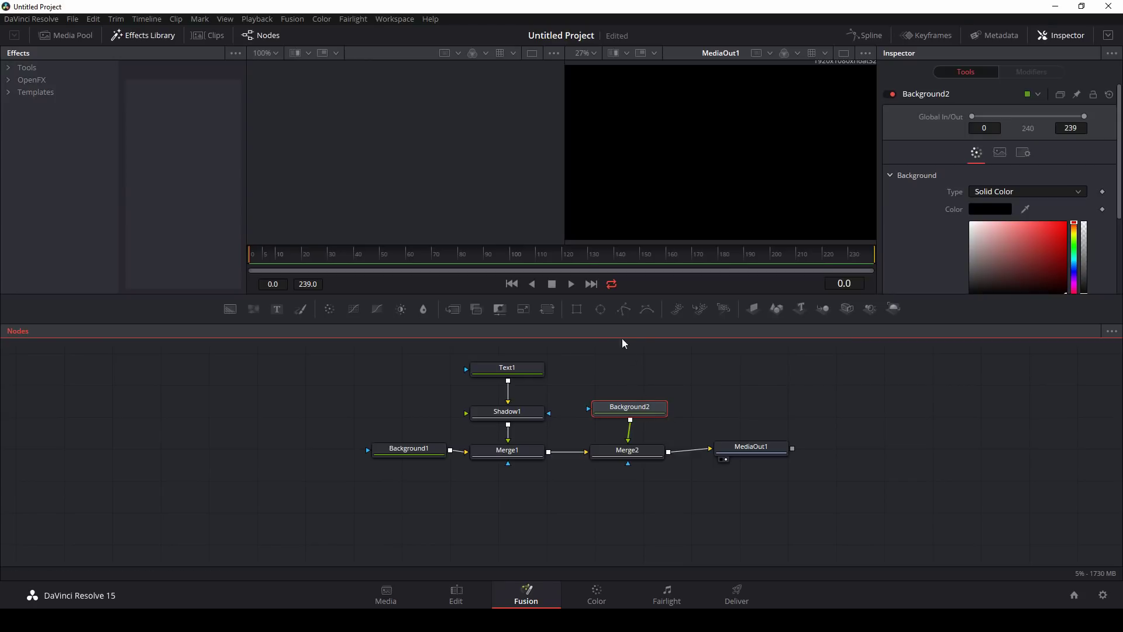
Mask Background2 with an inverted Ellipse of width 0.976 and soft edge about 0.19
left_click(600, 310)
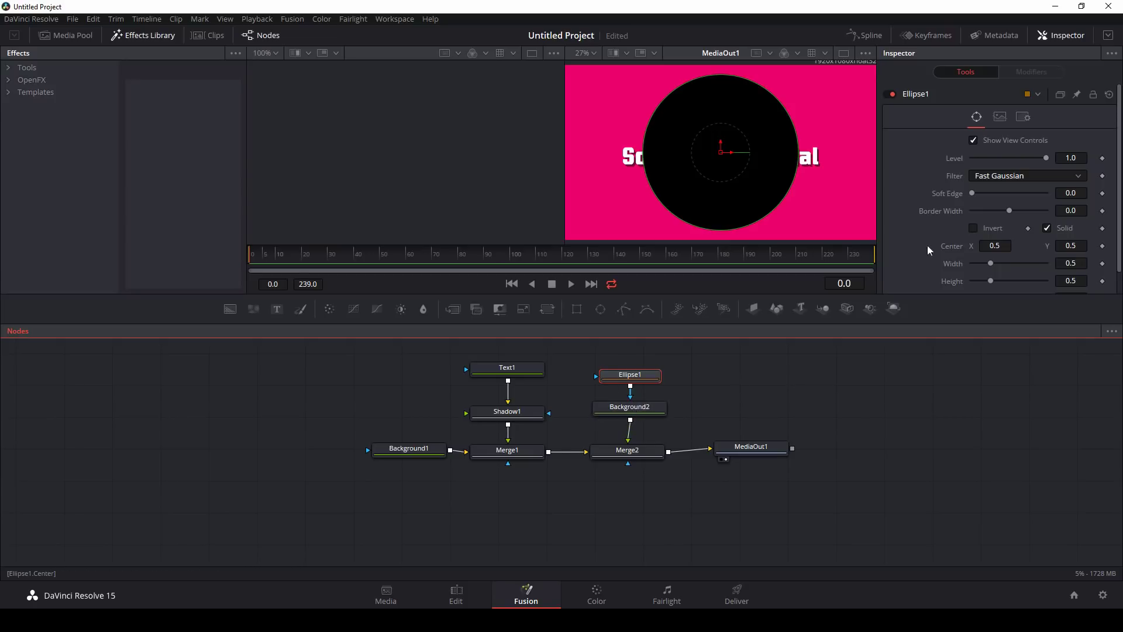
mouse_move(991, 264)
left_mouse_down()
mouse_move(1010, 263)
mouse_move(991, 280)
mouse_move(1010, 264)
left_mouse_up()
left_click_drag(975, 194, 1042, 196)
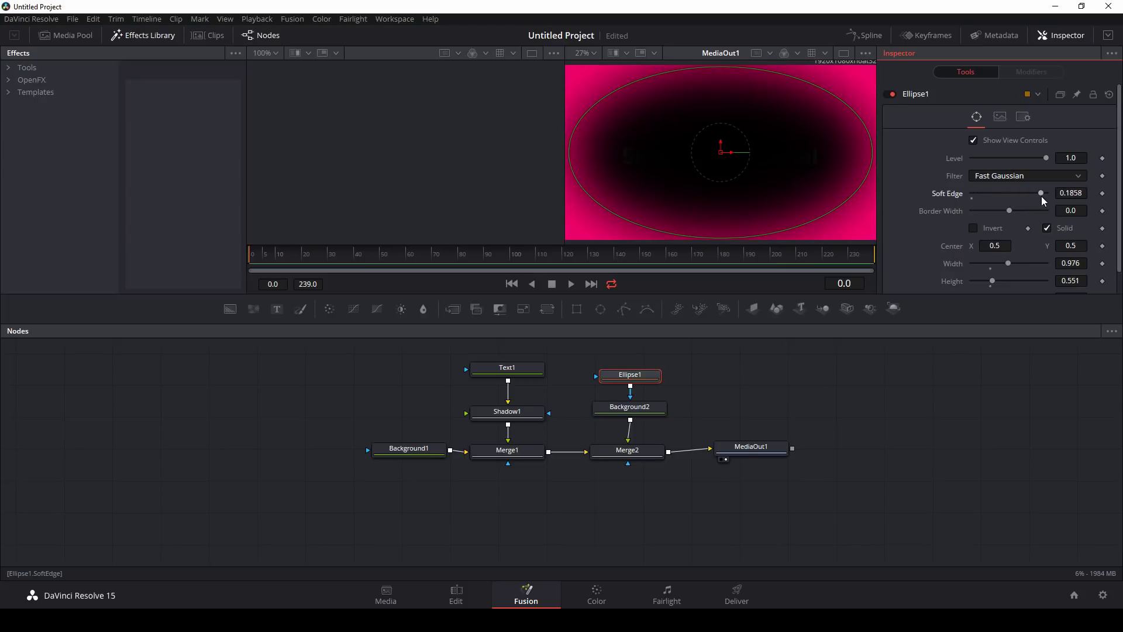
left_click(974, 228)
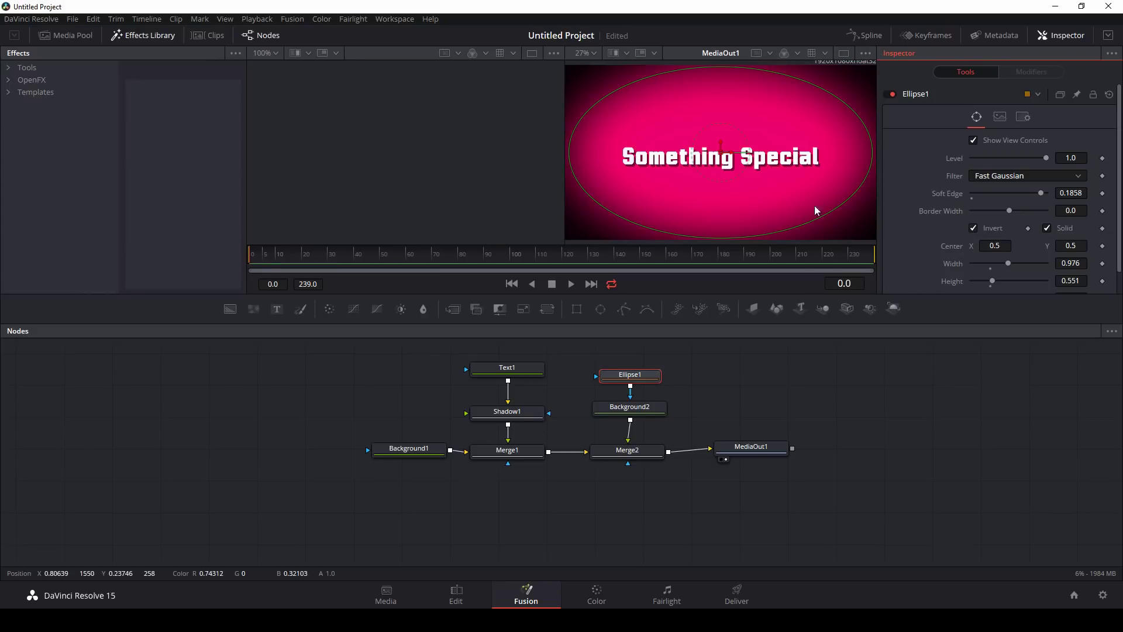
left_click(630, 407)
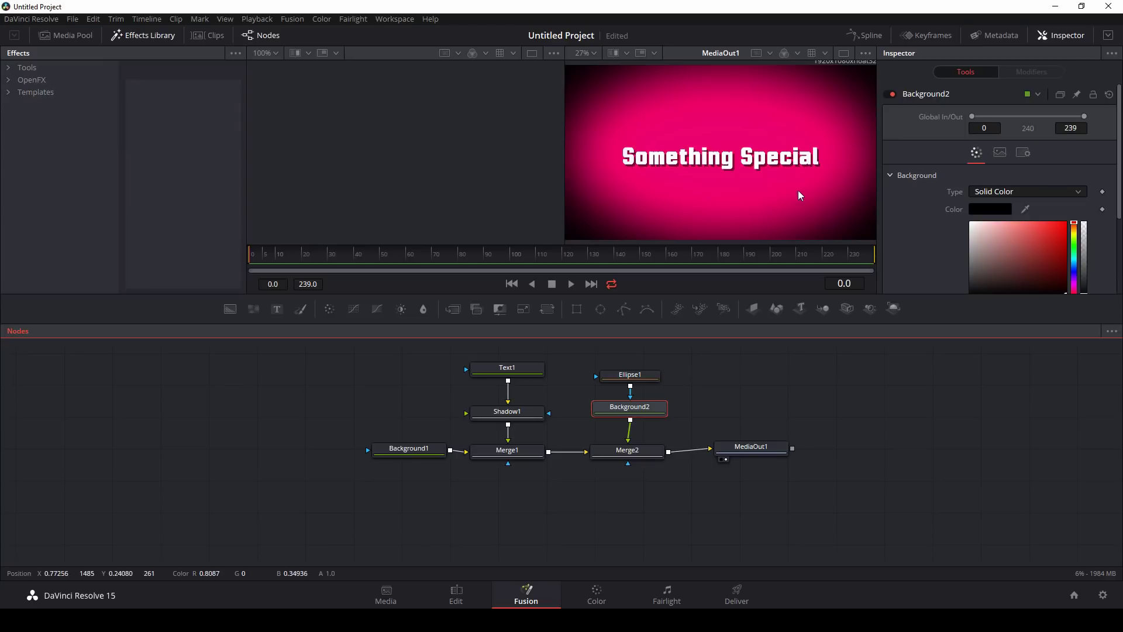
Lower Background2's alpha to 0.535 and Merge2's blend to 0.543
scroll(946, 225, "down", 4)
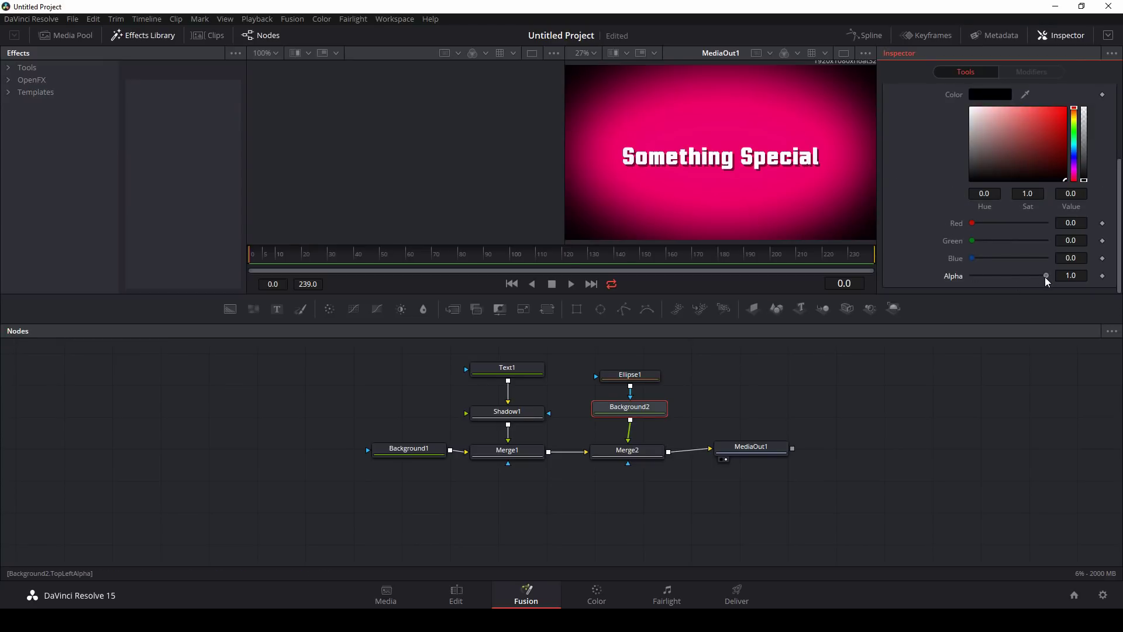
left_click_drag(1046, 277, 1073, 275)
left_click(641, 454)
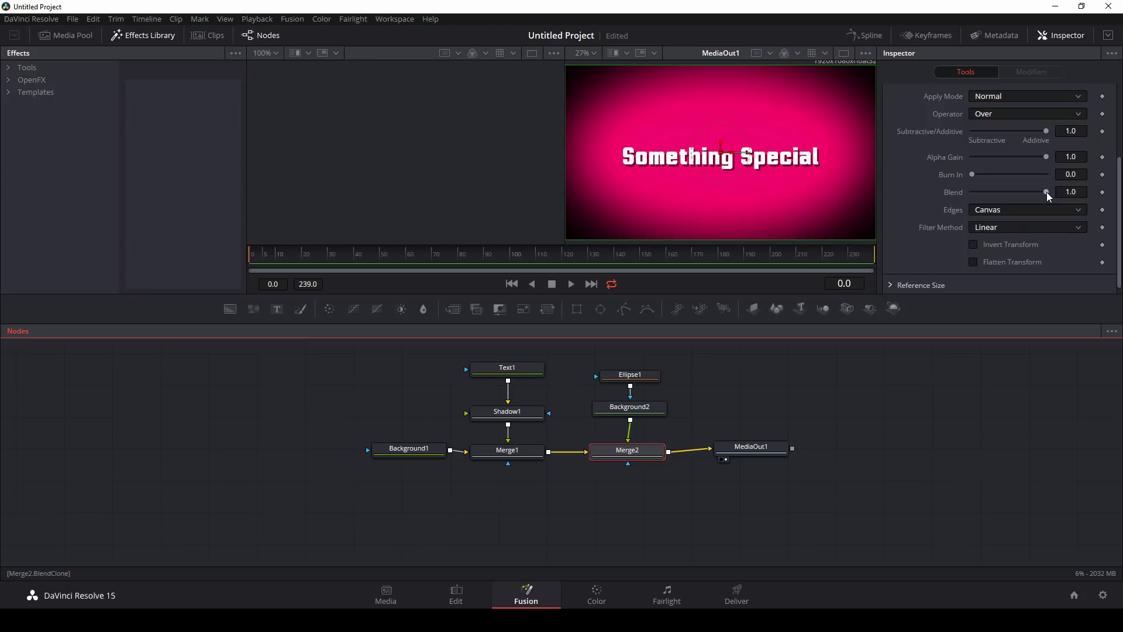
left_click_drag(1048, 192, 1013, 192)
left_click(739, 406)
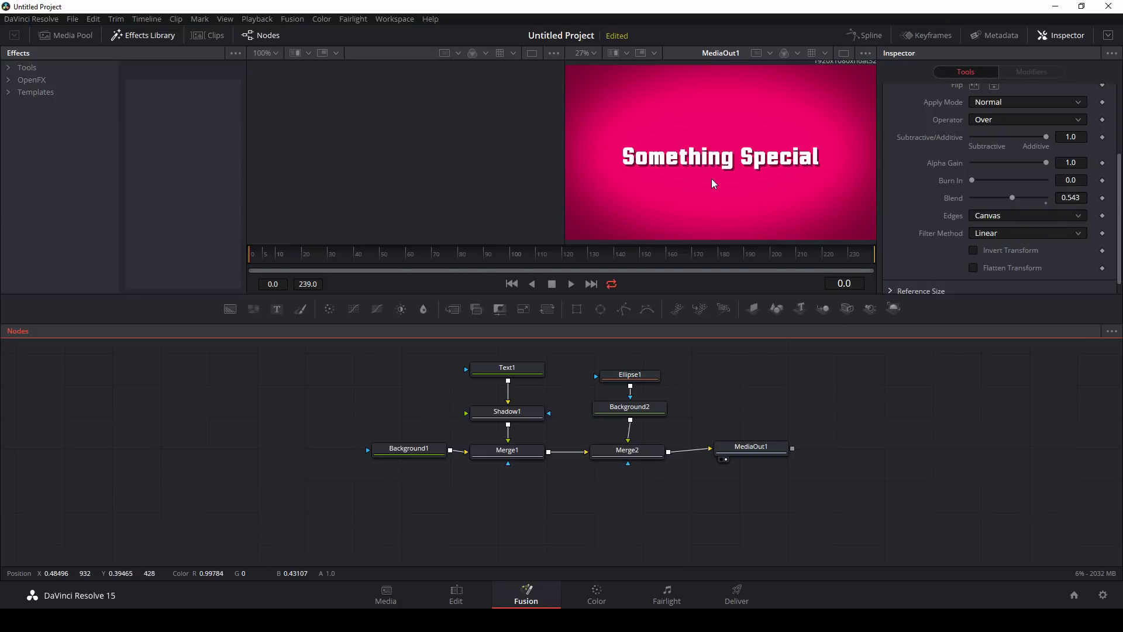
Select Merge1 and set a Size keyframe at frame 6
left_click(527, 456)
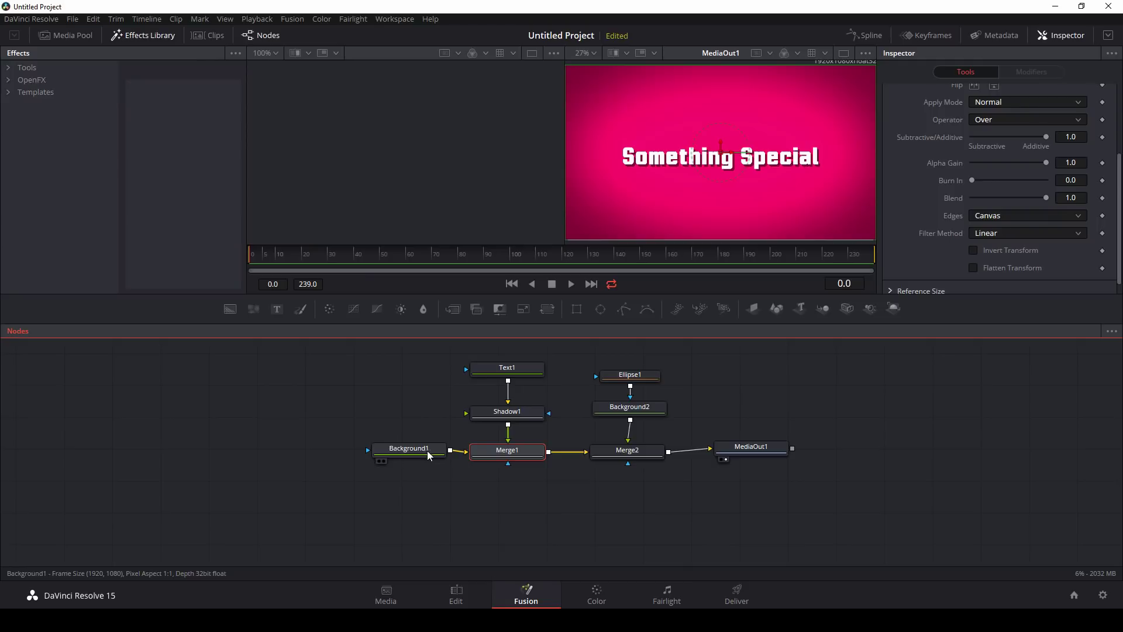
scroll(918, 236, "up", 3)
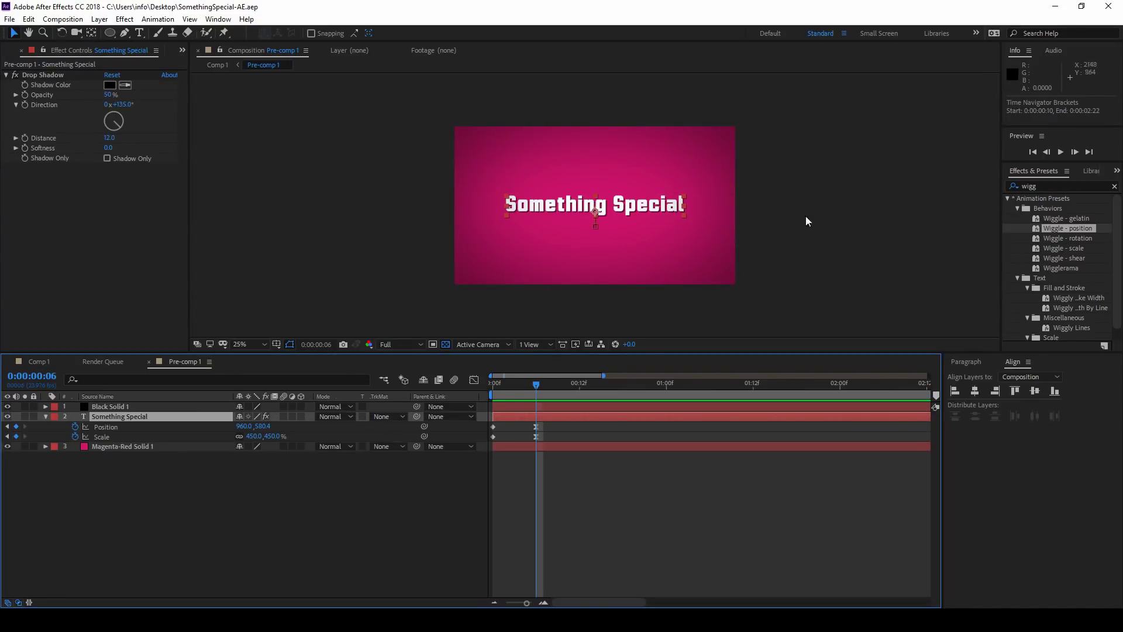
left_click(1056, 7)
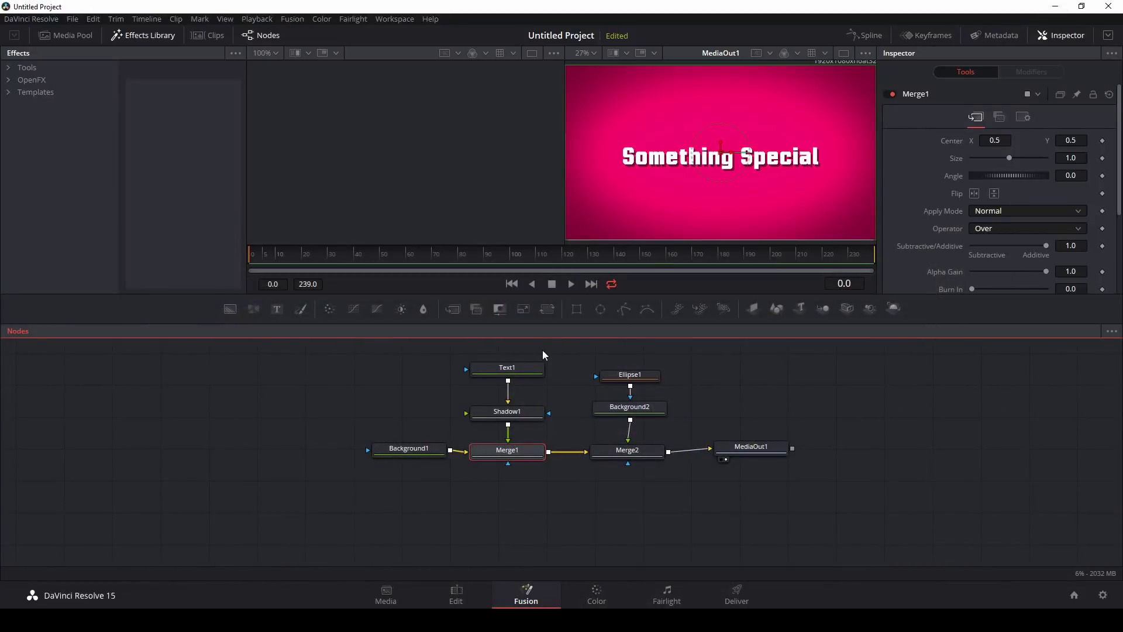
left_click_drag(286, 261, 267, 257)
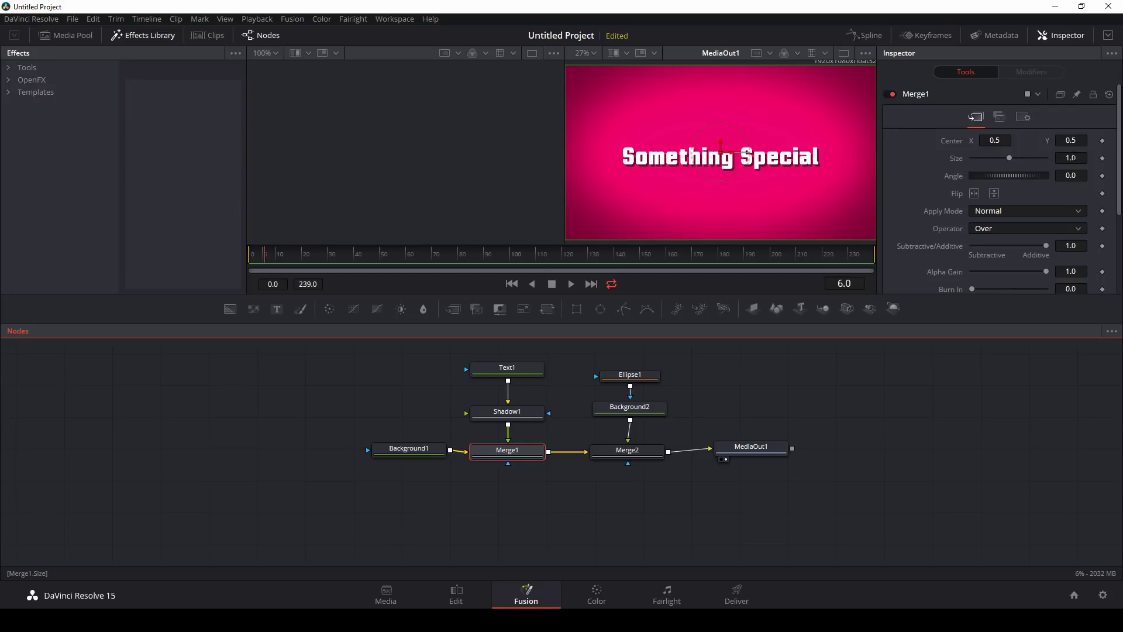
left_click(1102, 158)
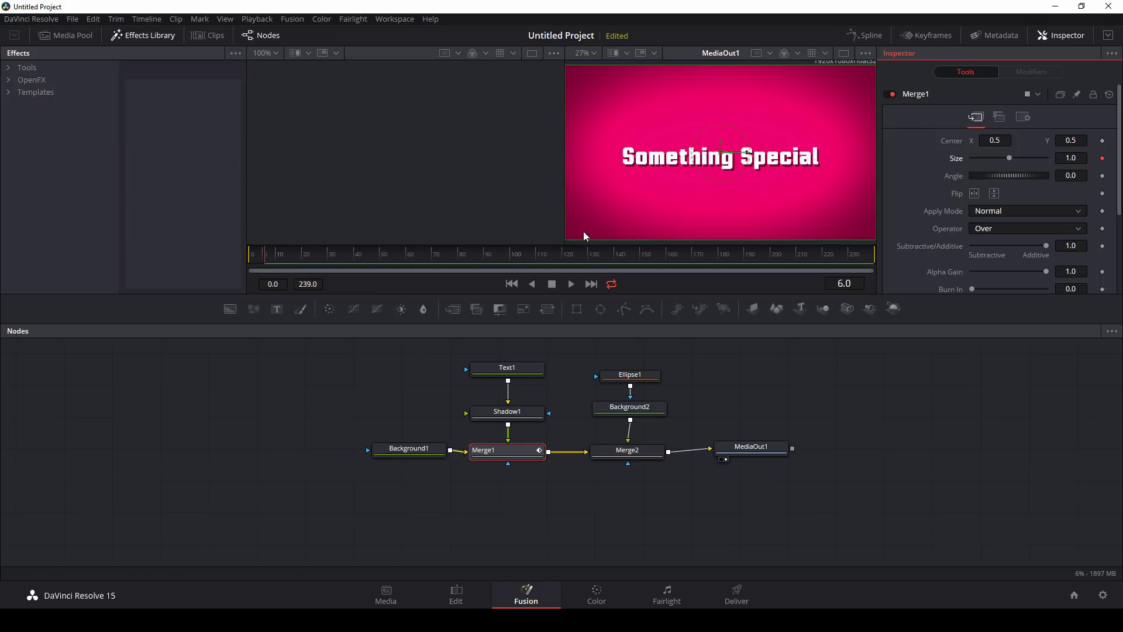
At frame 0 set Merge1's Size to 2.46 and keyframe Center Y at 0.553
left_click_drag(265, 260, 256, 260)
left_click_drag(1010, 158, 1025, 158)
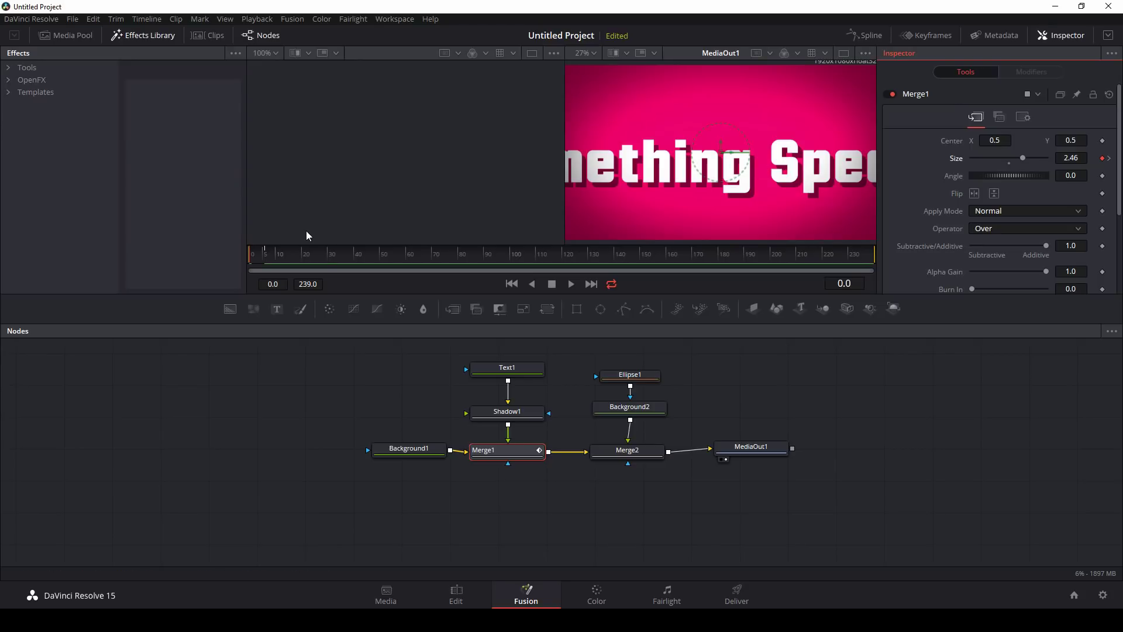
left_click_drag(263, 258, 268, 261)
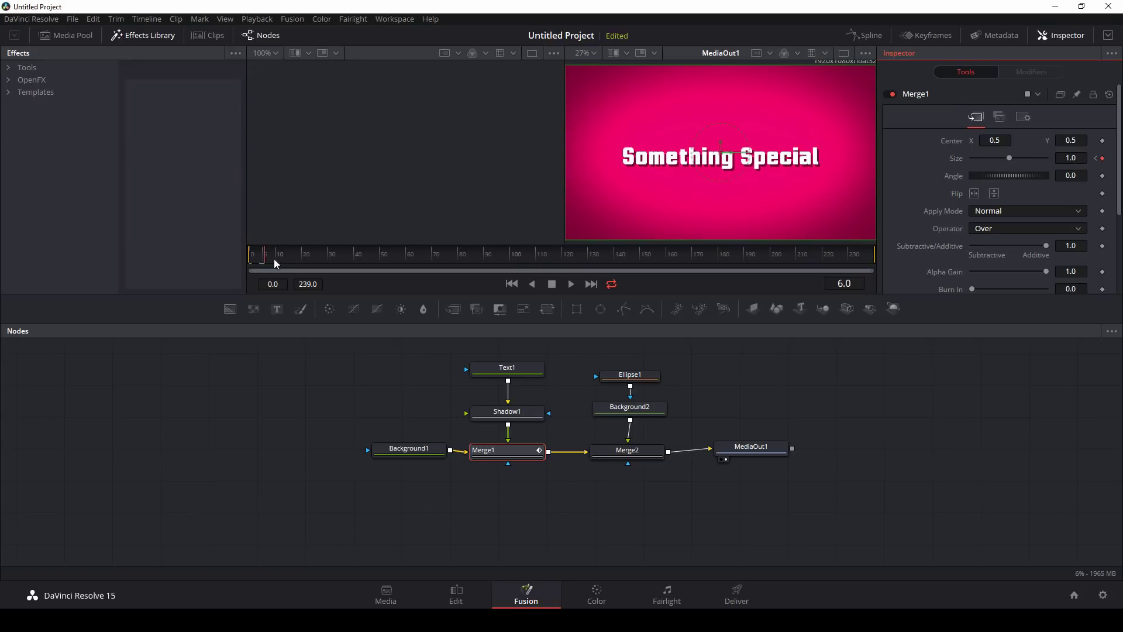
left_click(1102, 141)
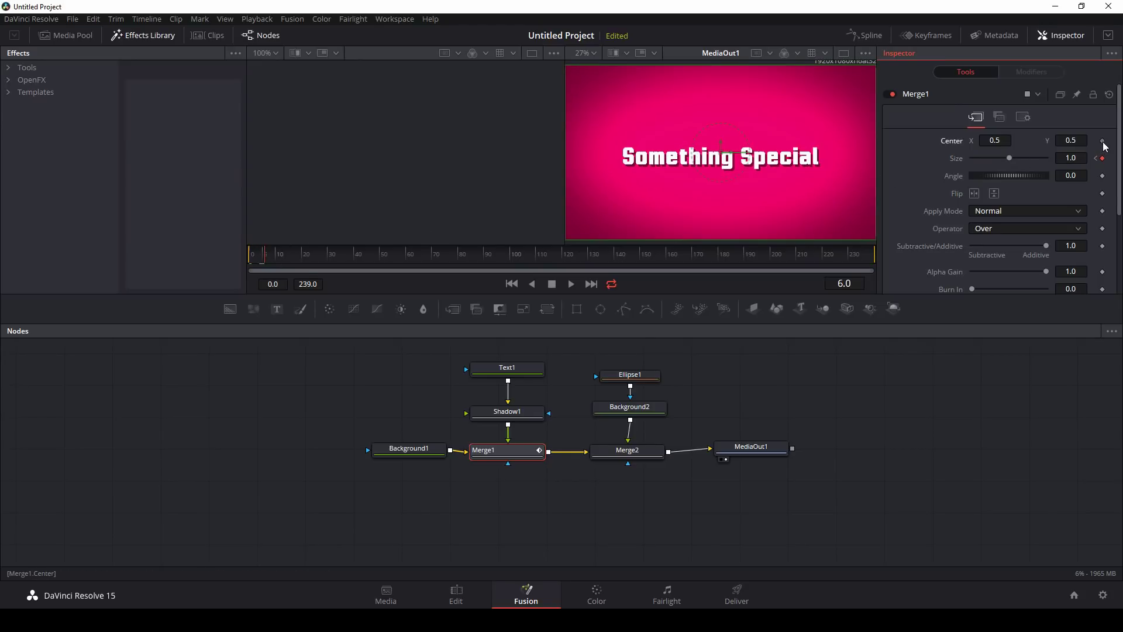
left_click(245, 255)
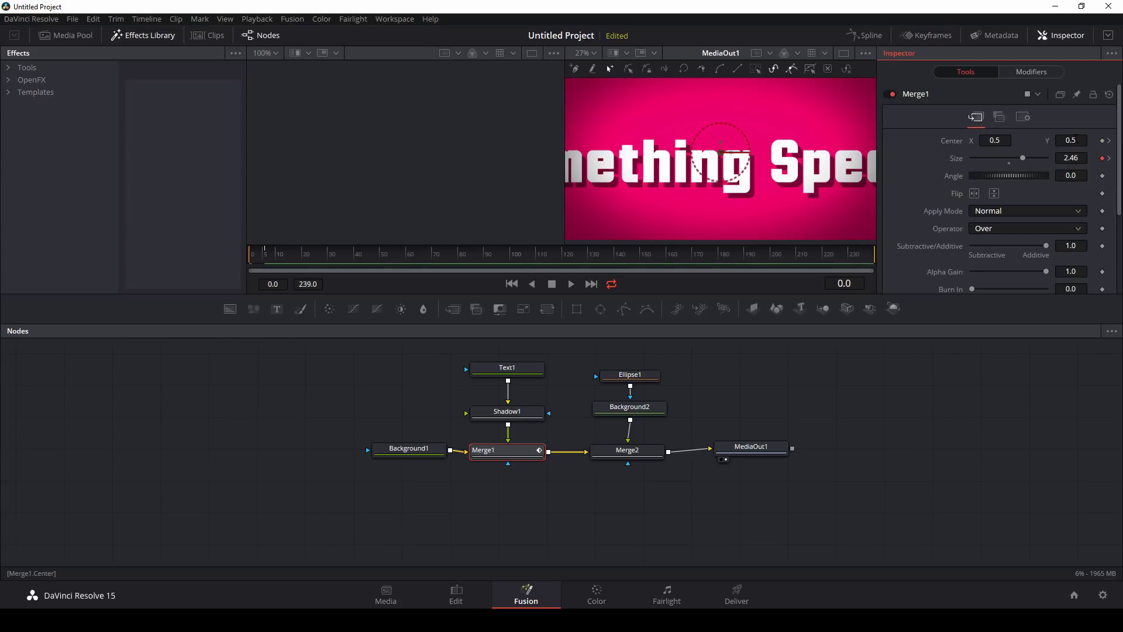
left_click_drag(721, 151, 721, 142)
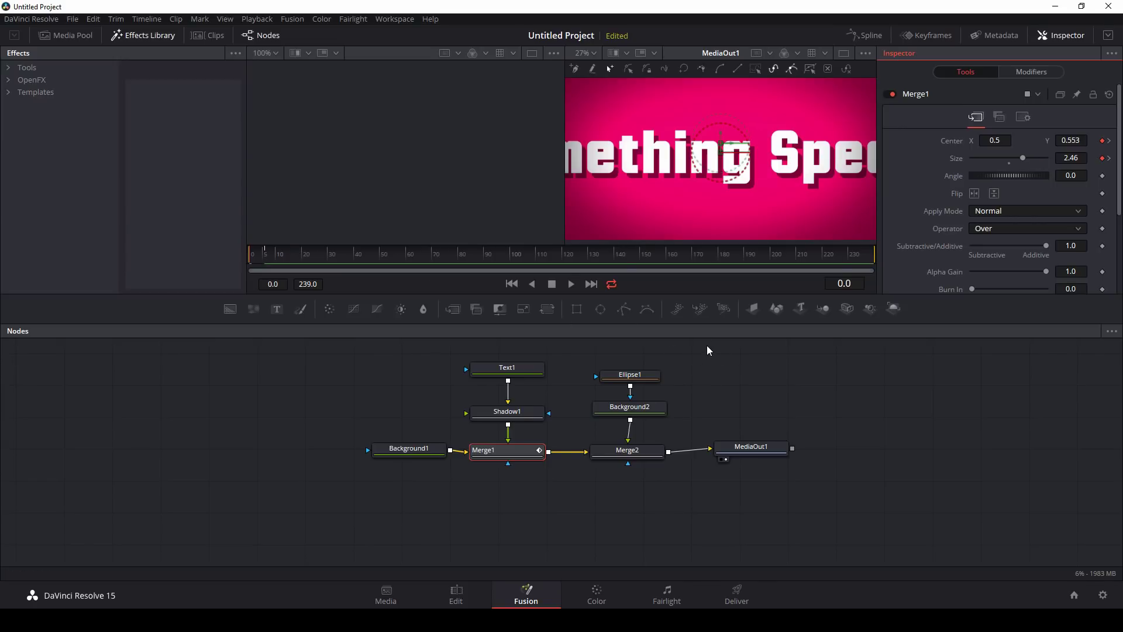
Play back the scale animation and compare it with the After Effects Position and Scale keyframes
key("space")
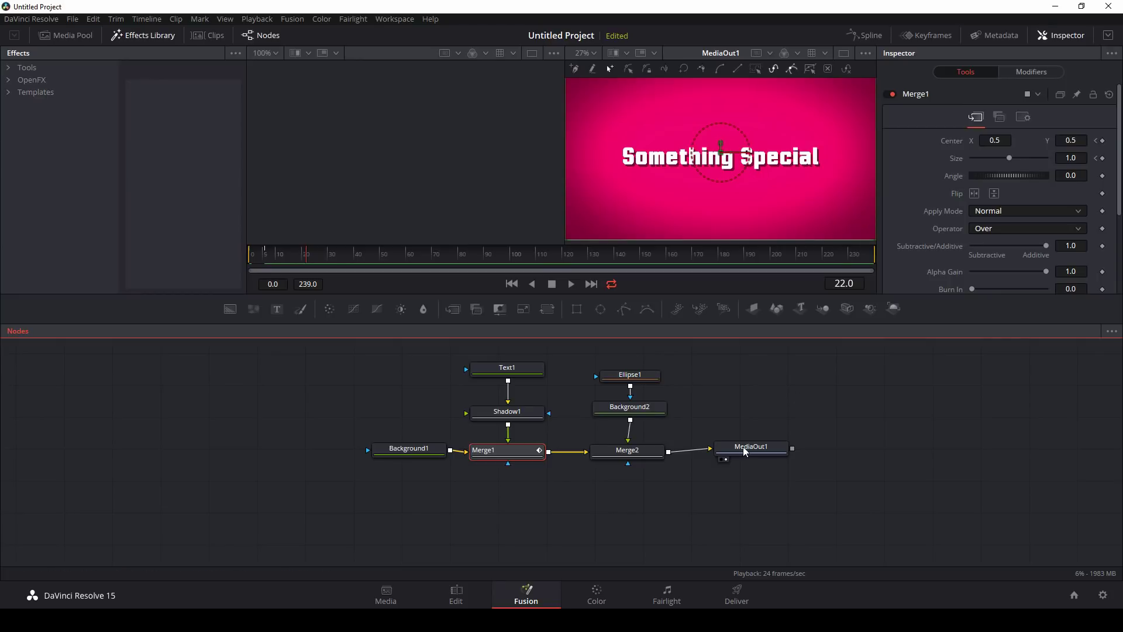
key("alt+Tab")
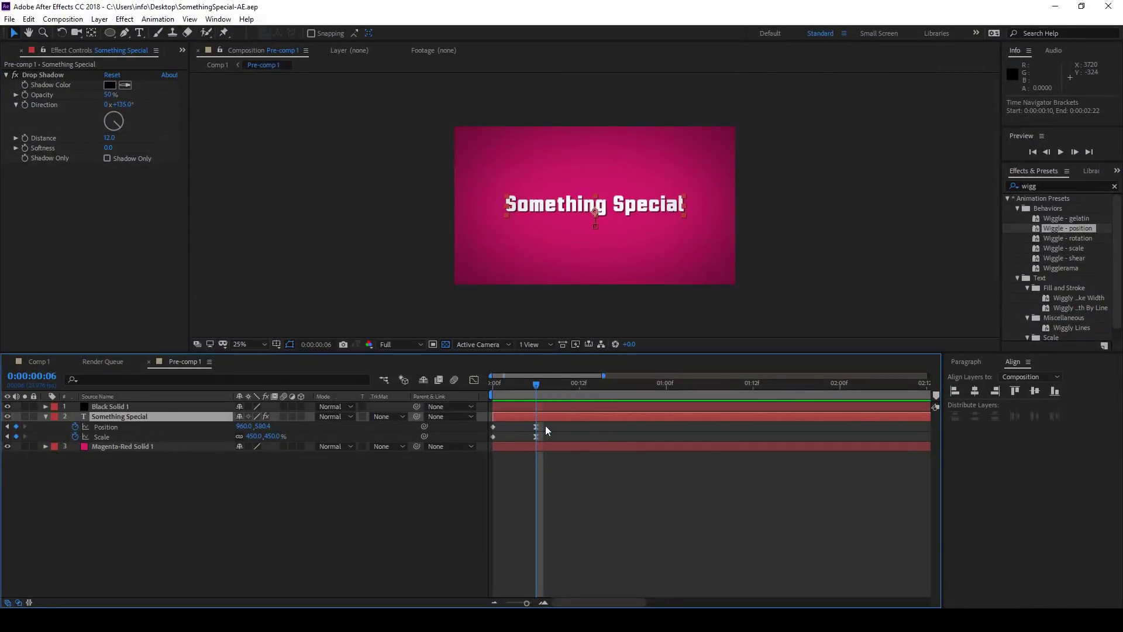
left_click_drag(553, 426, 529, 439)
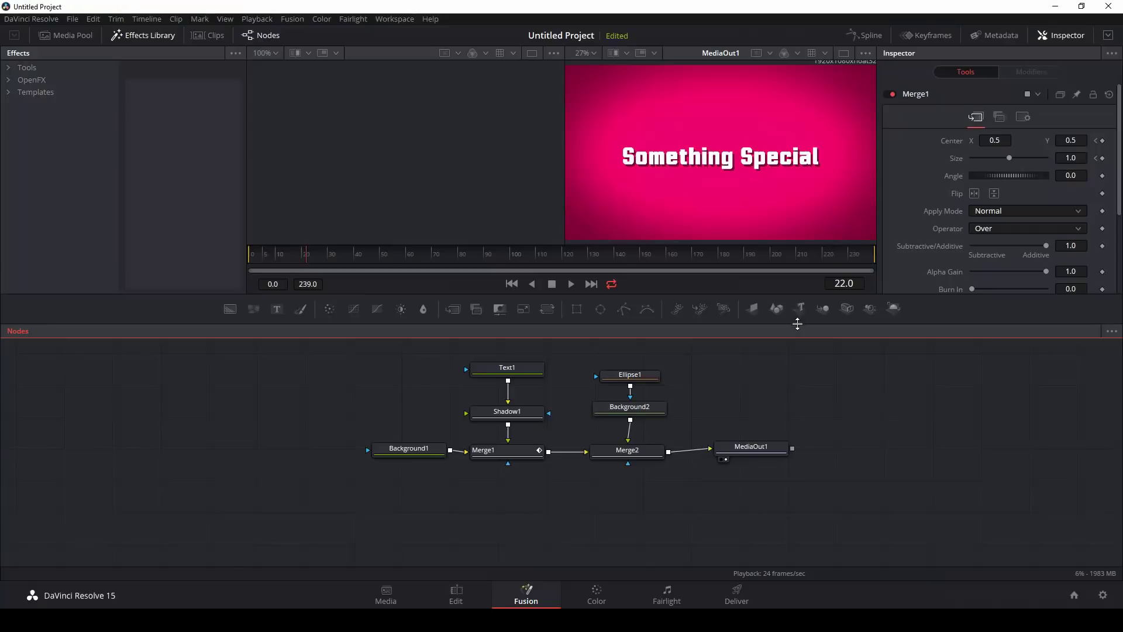
left_click(1055, 7)
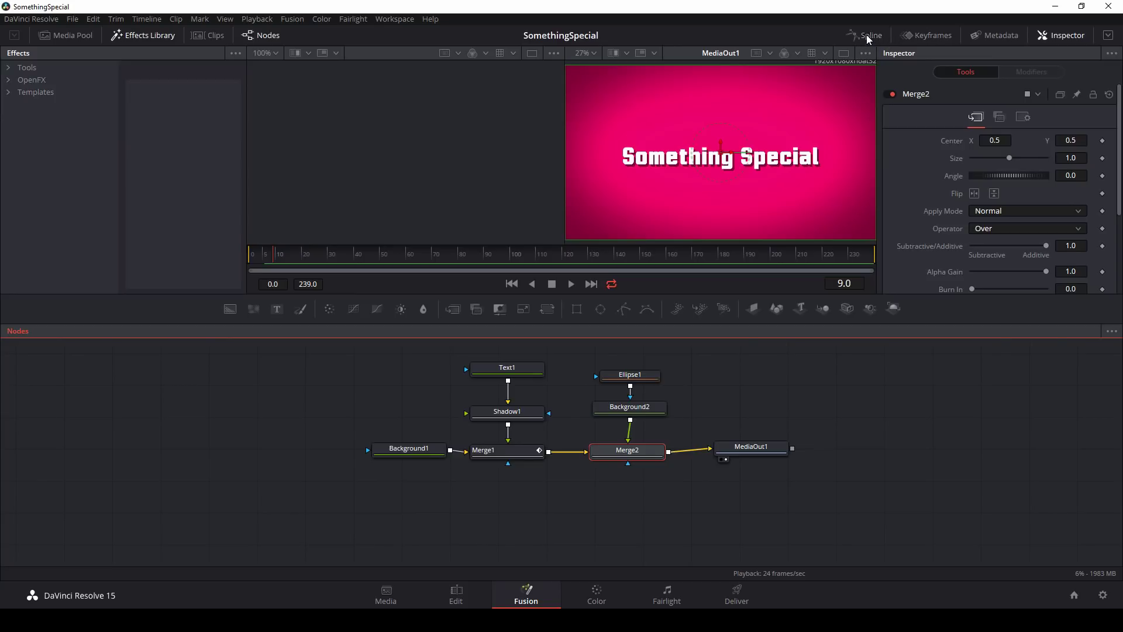
Open the spline editor and display all of Merge1's Size and Center curves
left_click(869, 36)
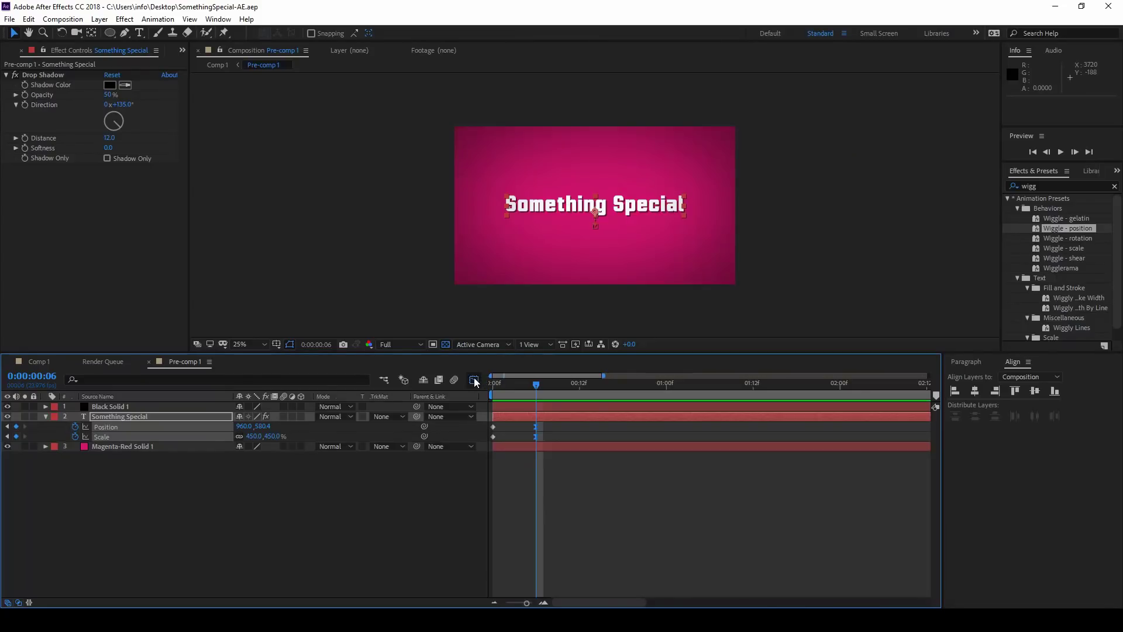
left_click(474, 379)
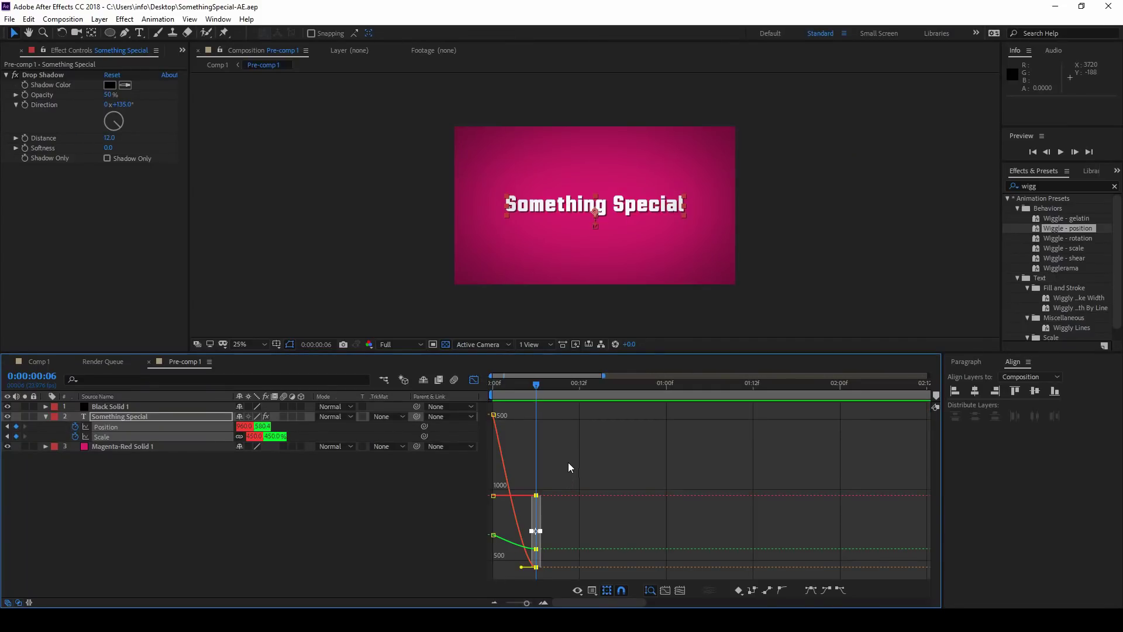
left_click(474, 381)
left_click(474, 380)
left_click(474, 381)
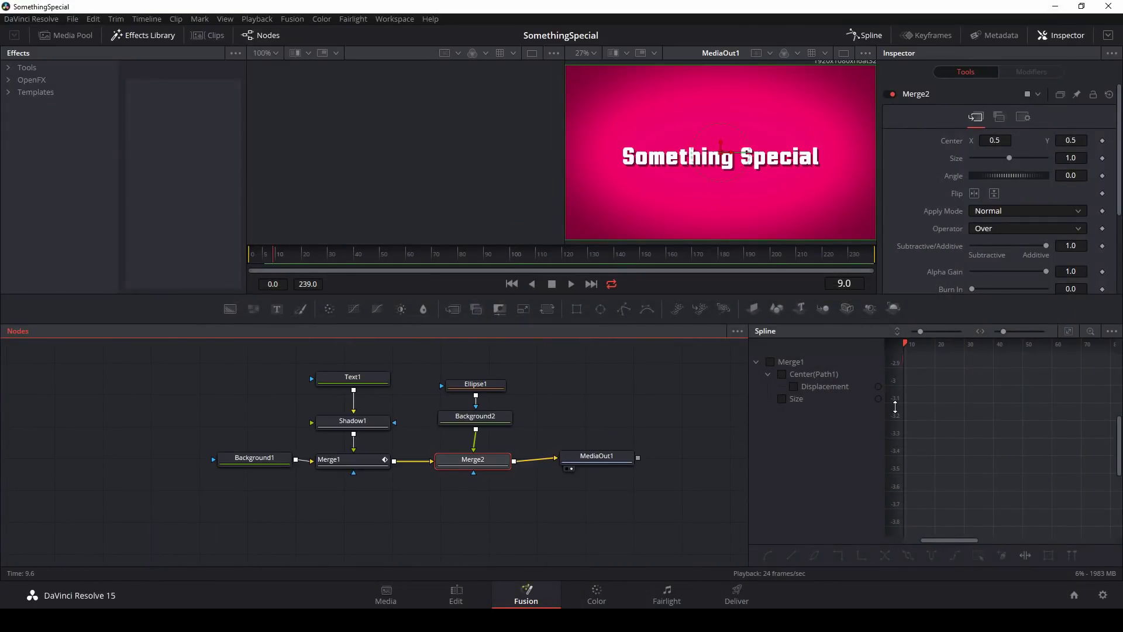
left_click(821, 401)
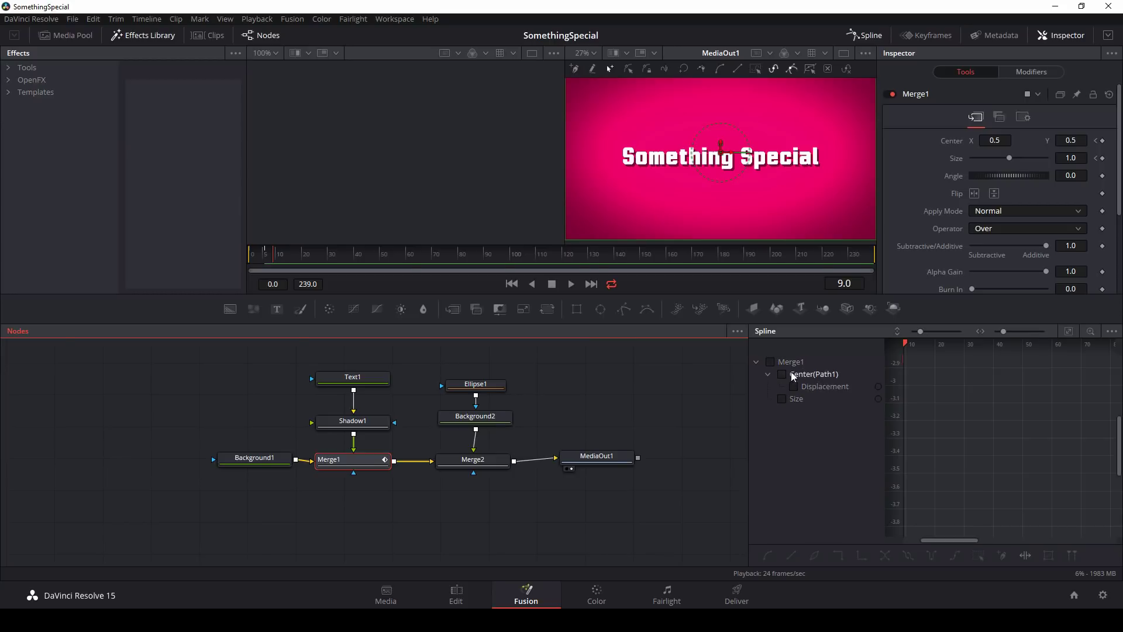
left_click(770, 362)
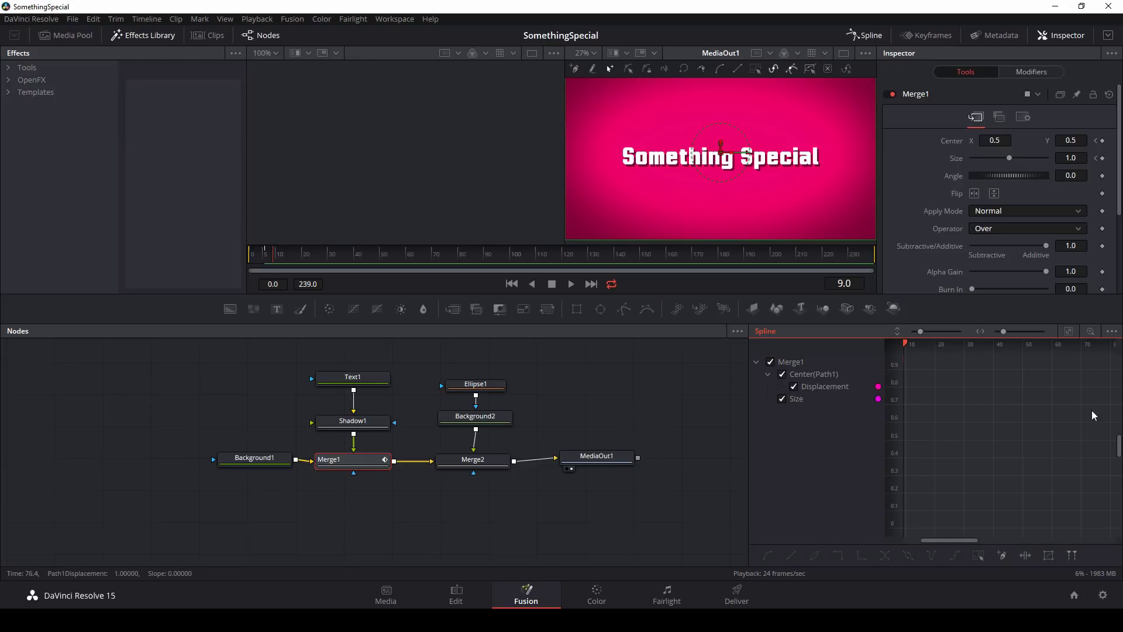
Fit the curves to view and smooth the ending keyframes of both Size and Center
left_click(1068, 333)
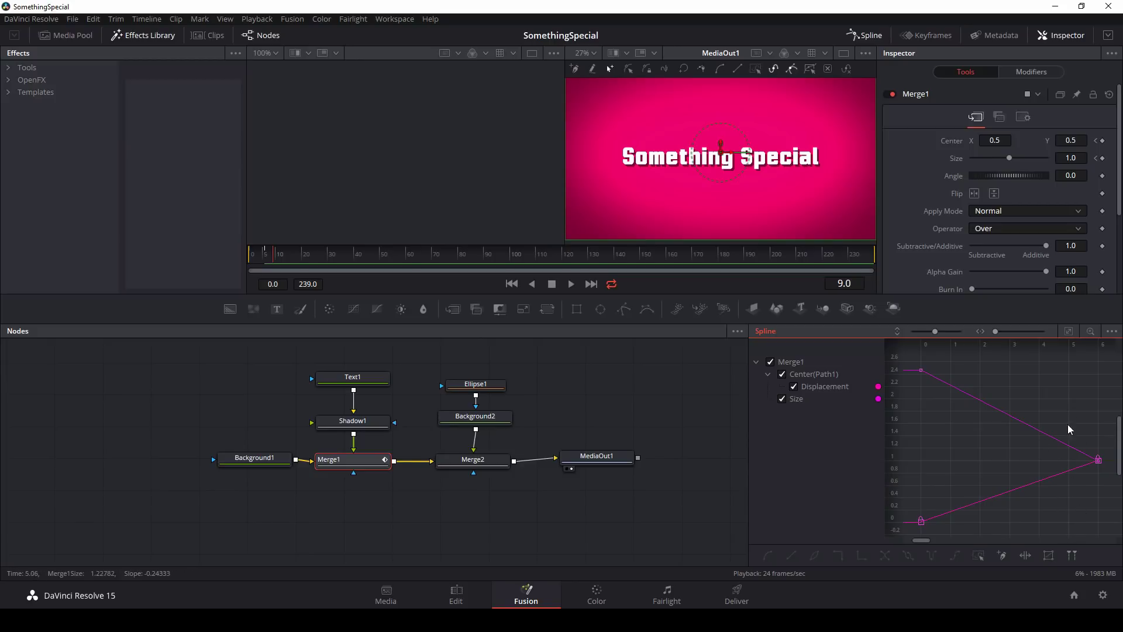
left_click_drag(1038, 394, 1115, 511)
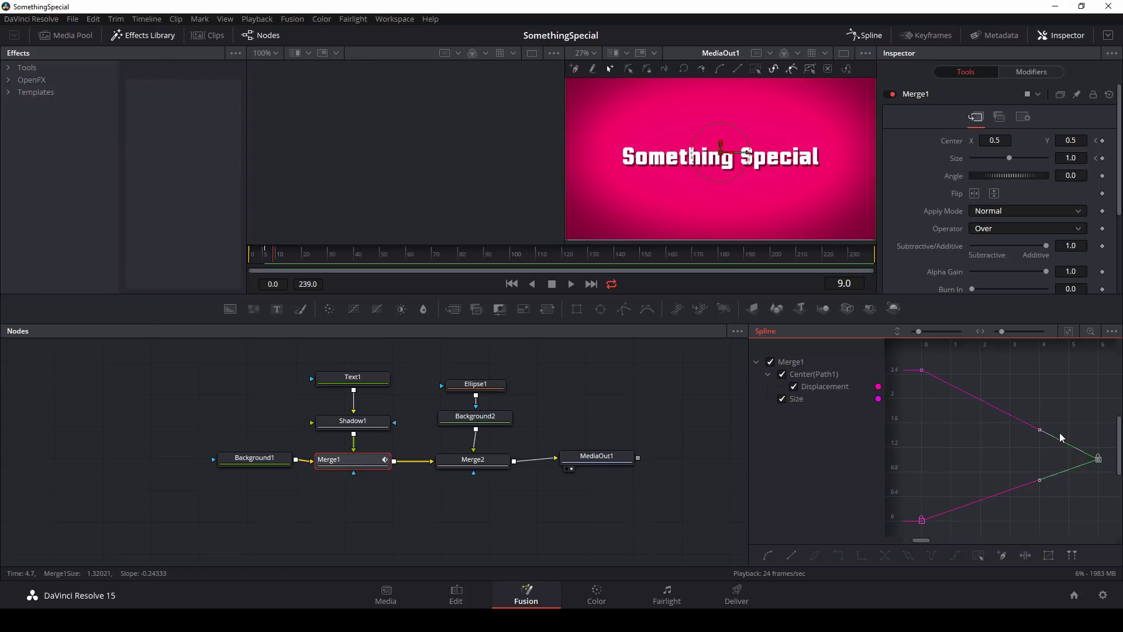
key("shift+s")
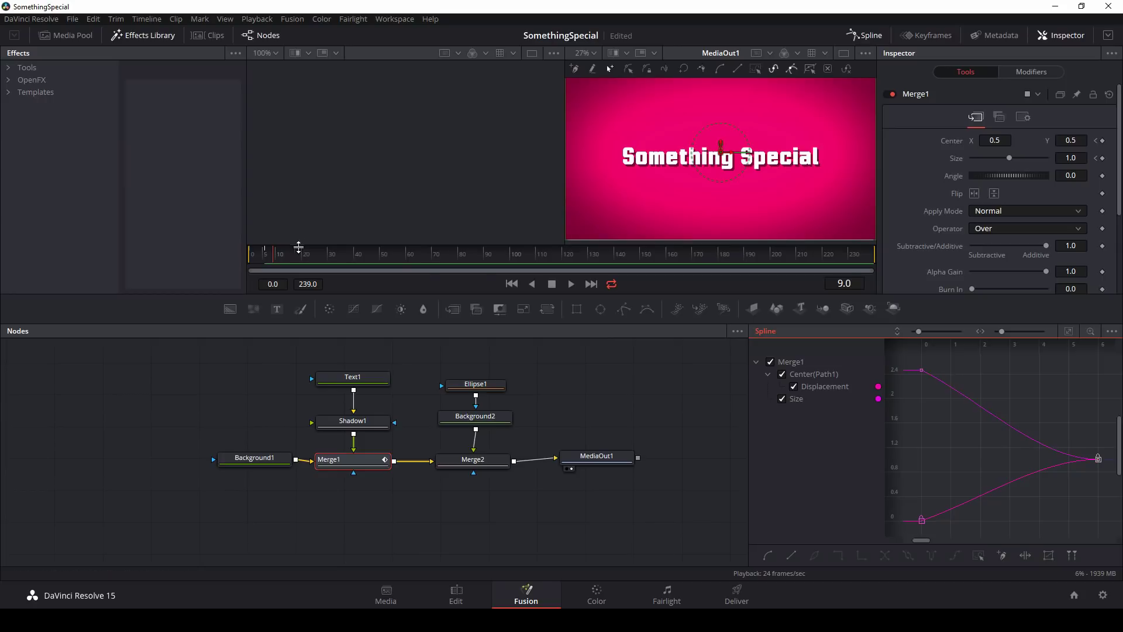
Play back the eased animation from frame 0, then close the spline editor and deselect Merge1
left_click_drag(294, 250, 209, 258)
key("space")
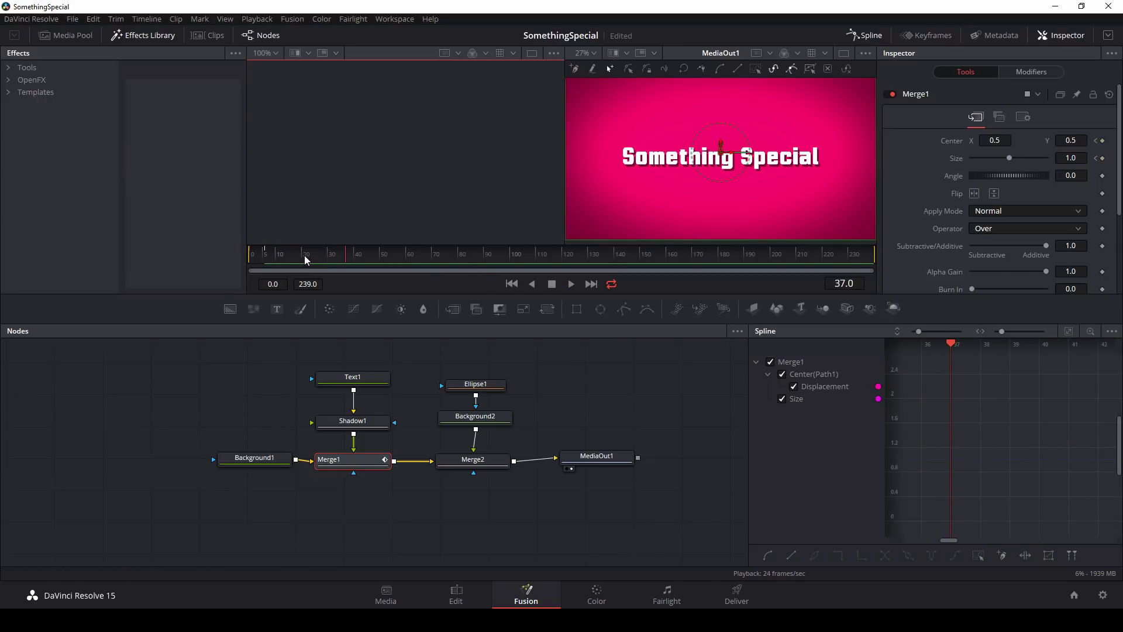
left_click(252, 253)
key("space")
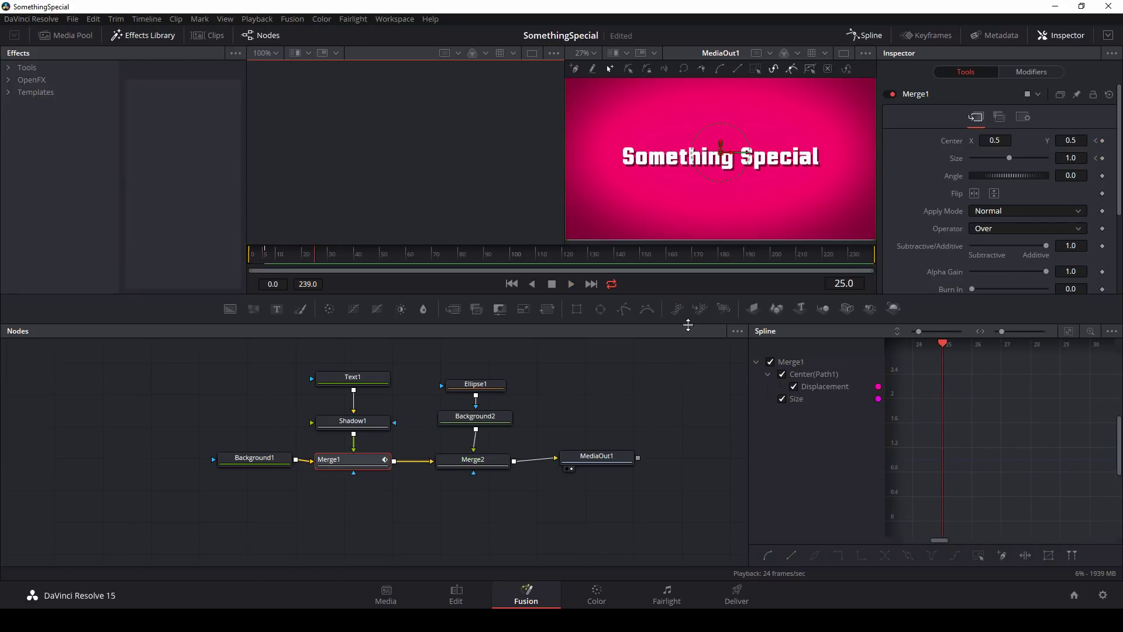
left_click(872, 36)
left_click(769, 341)
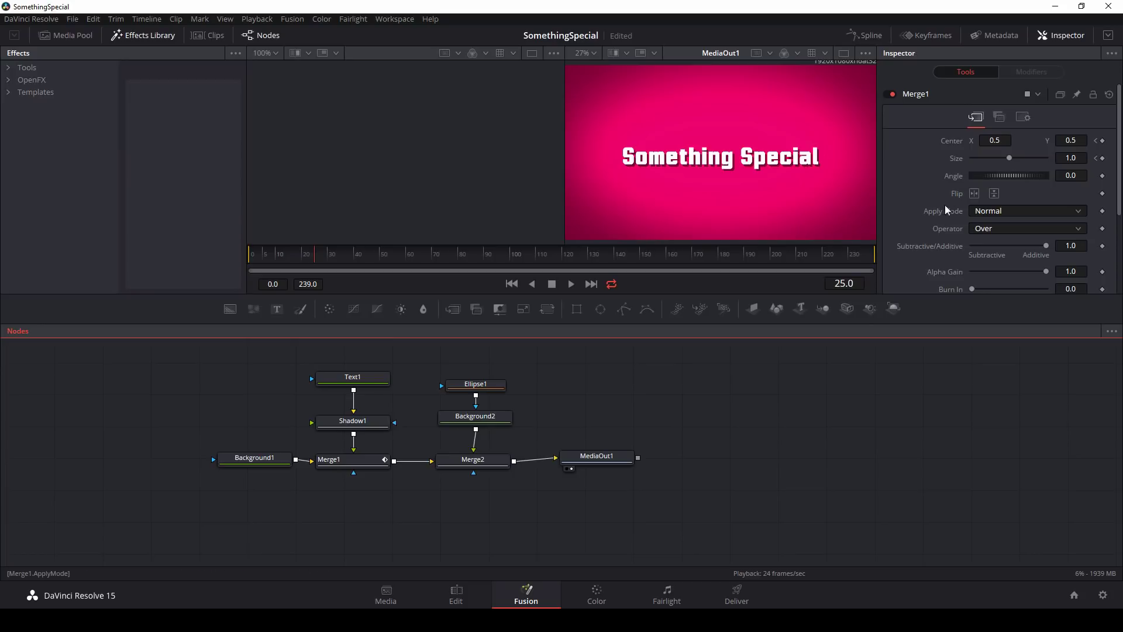
Check the Angle animation options and dismiss them without changes
right_click(957, 175)
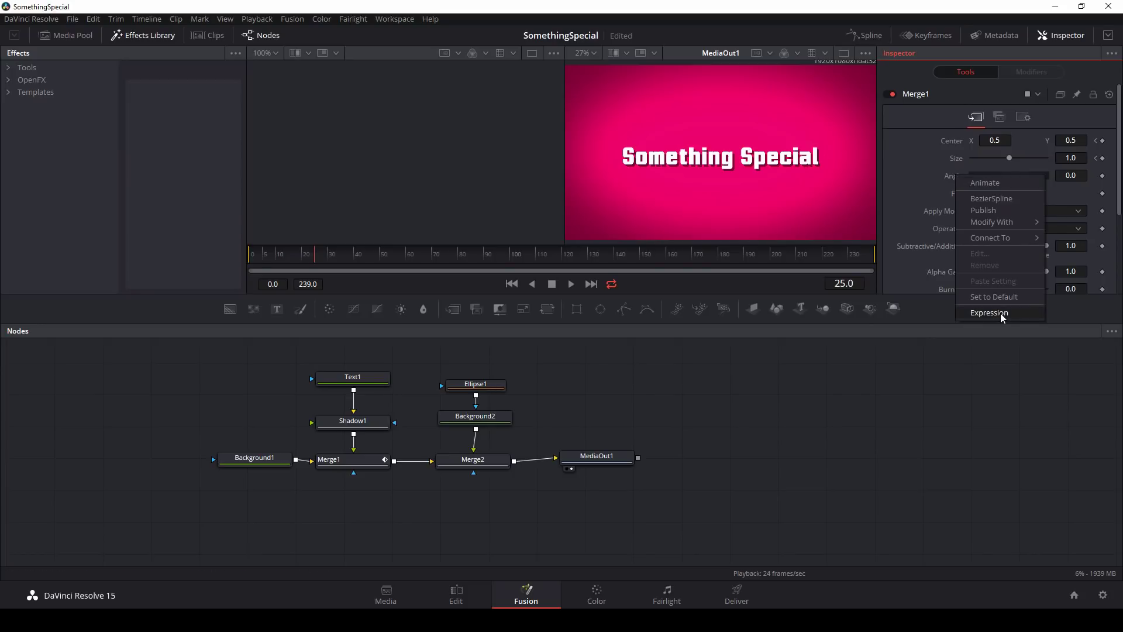
left_click(914, 220)
scroll(935, 244, "down", 3)
scroll(944, 251, "up", 3)
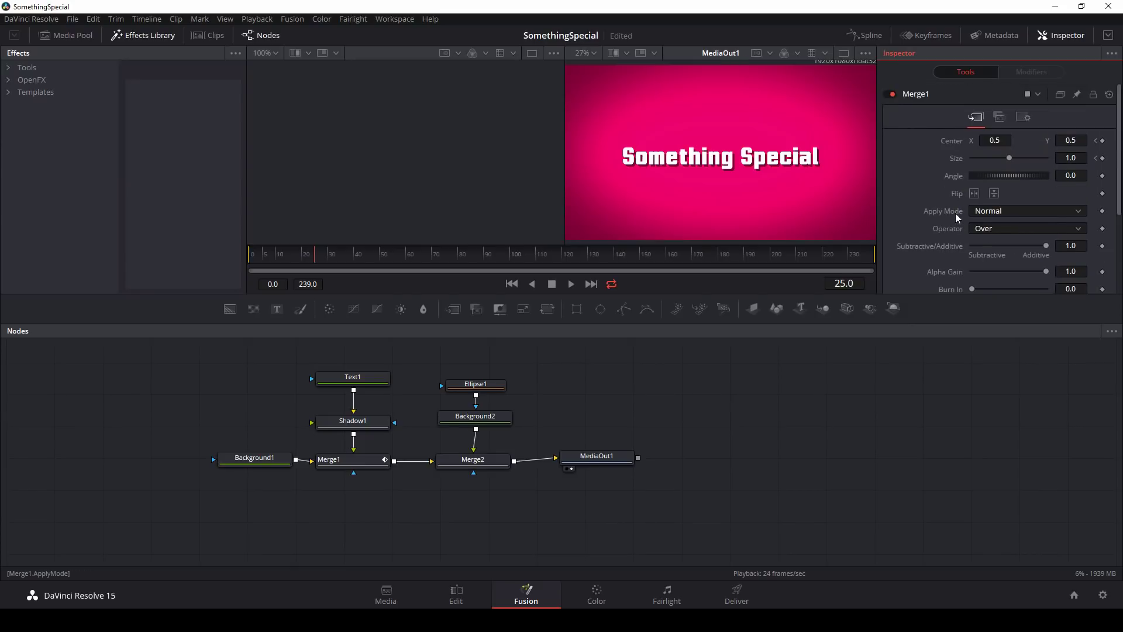
Shift MediaOut1 further right in the node graph and select Merge2
left_click(817, 411)
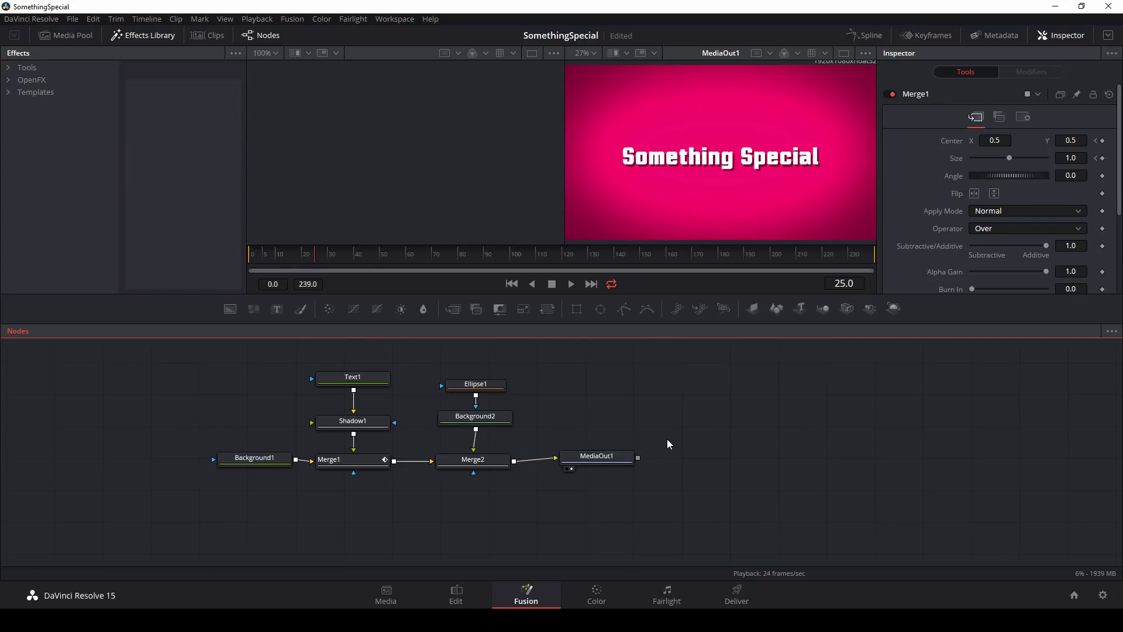
left_click_drag(594, 461, 661, 465)
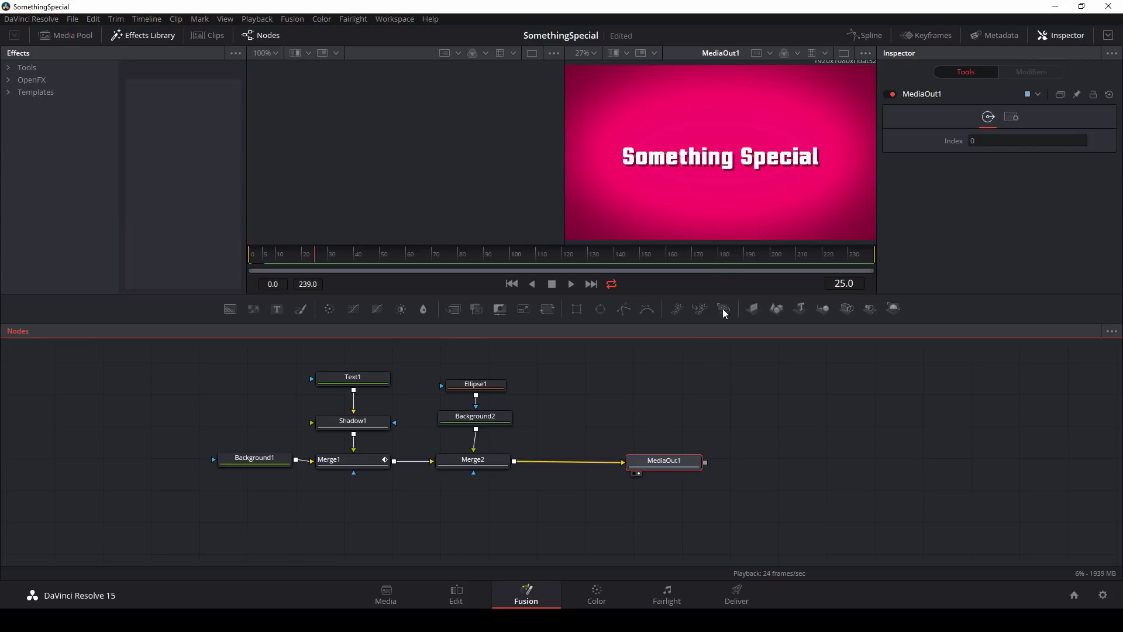
left_click(473, 460)
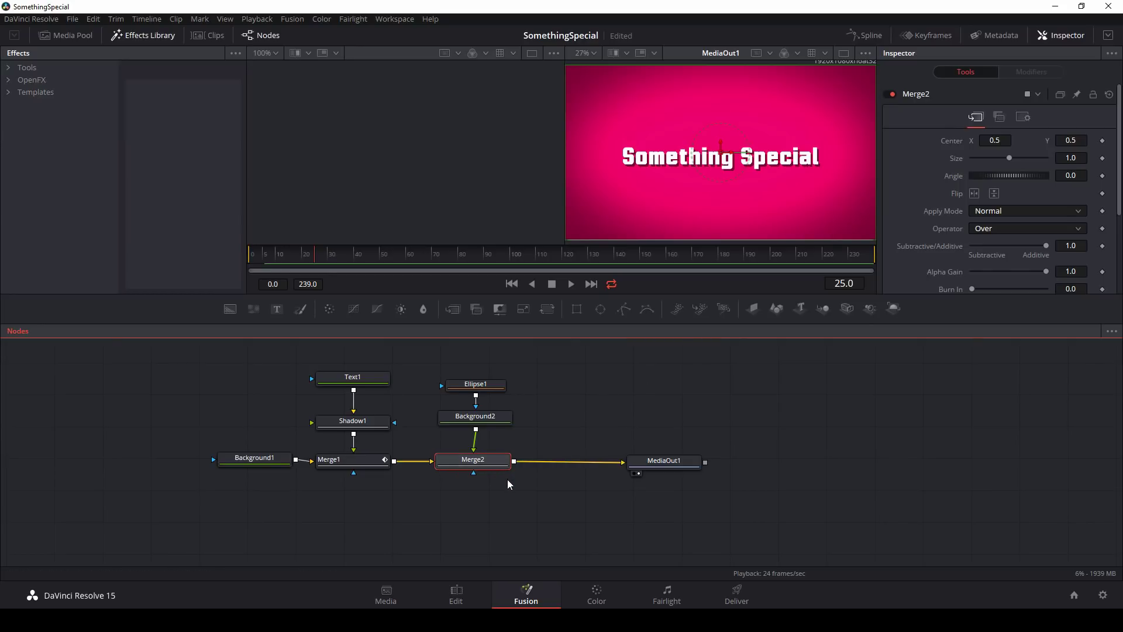
Search the tool list for 'shake' and add a Camera Shake node after Merge2
key("shift+space")
type("bg")
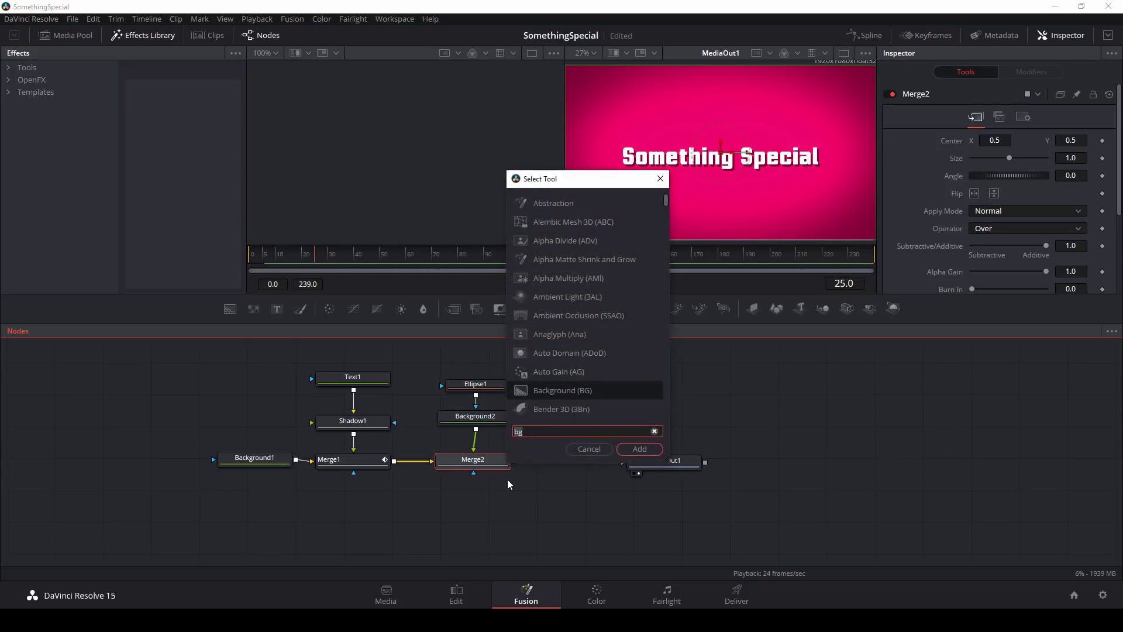
key("BackSpace")
key("BackSpace")
type("sha")
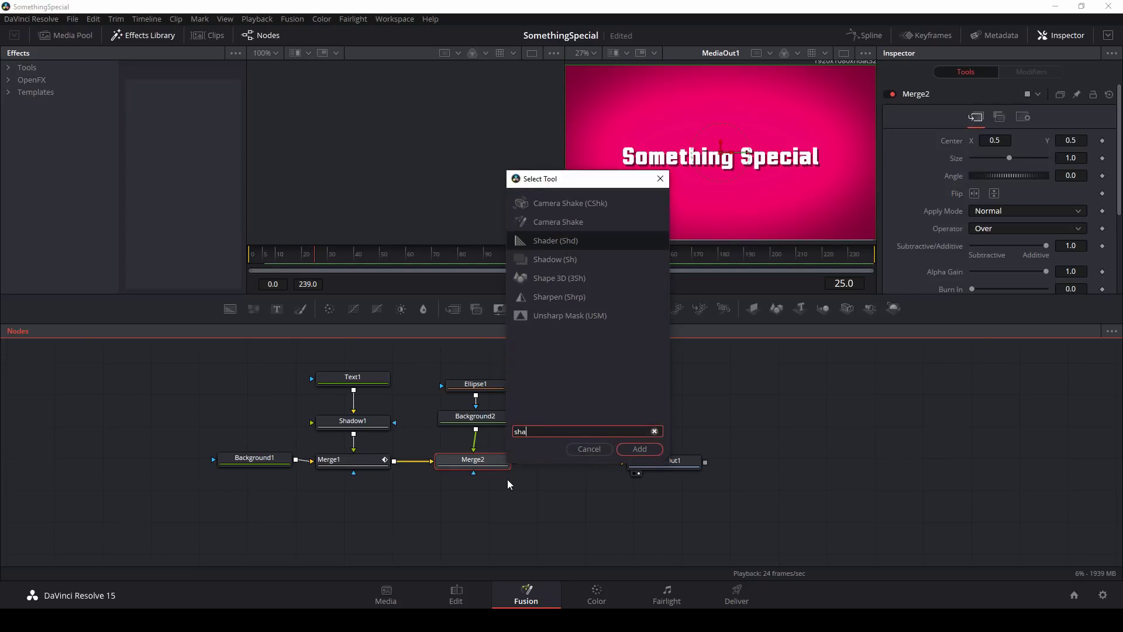
type("ke")
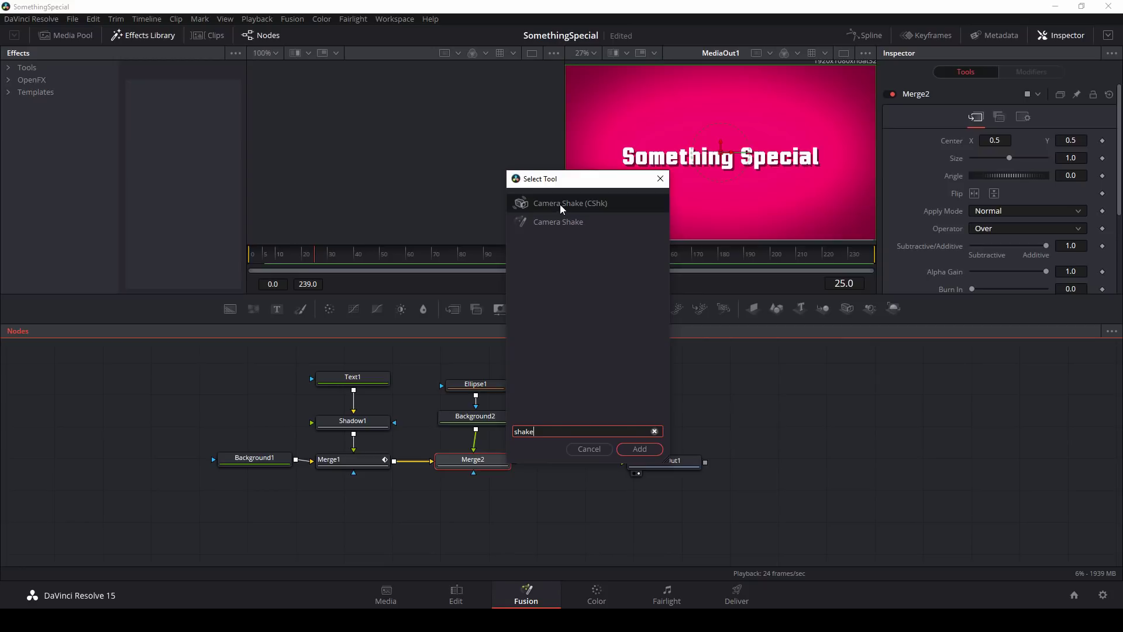
left_click(602, 202)
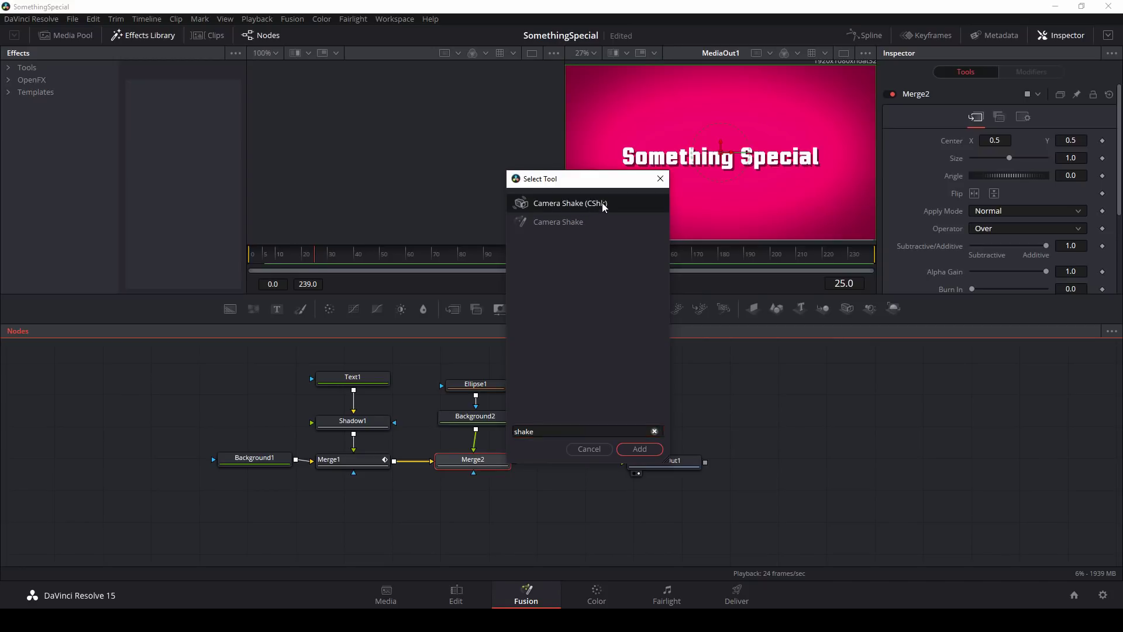
left_click(640, 450)
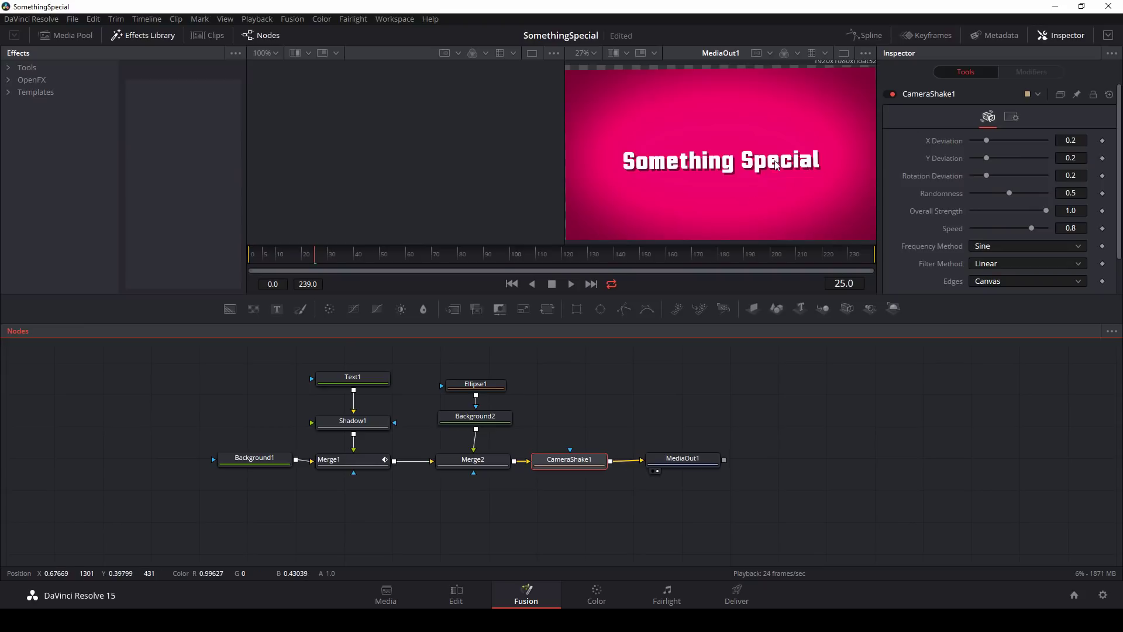
Tune CameraShake1 to Overall Strength 0.189 and Speed 0.157 with no rotation, previewing playback
left_click_drag(645, 295, 644, 327)
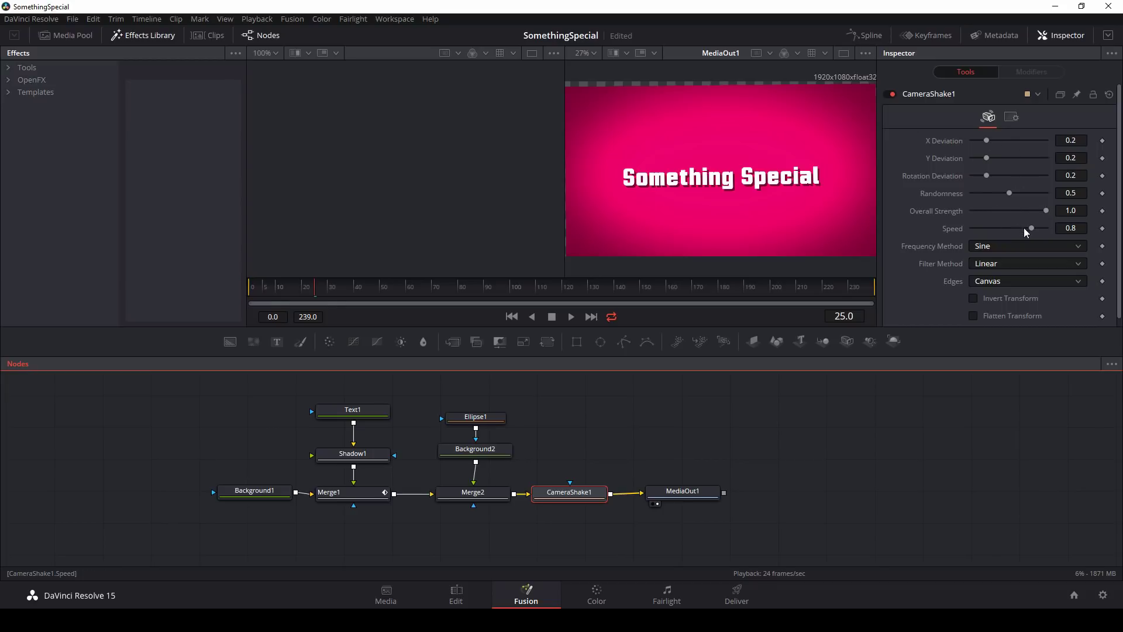
left_click_drag(1030, 229, 979, 228)
left_click(286, 289)
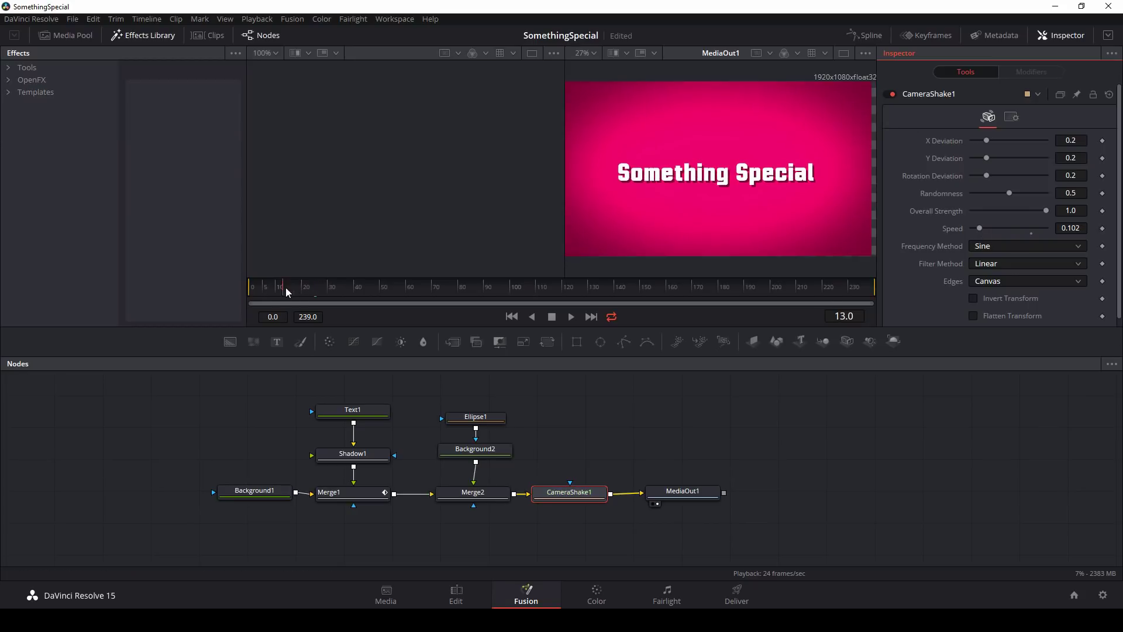
key("space")
key("space")
left_click_drag(1047, 211, 976, 211)
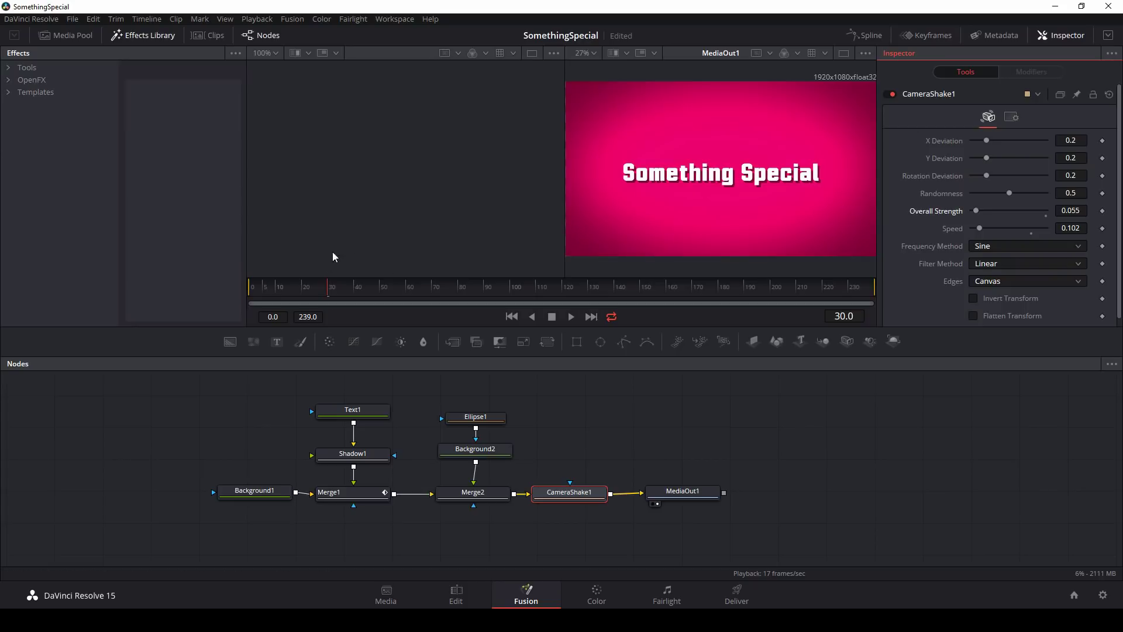
left_click(285, 286)
key("space")
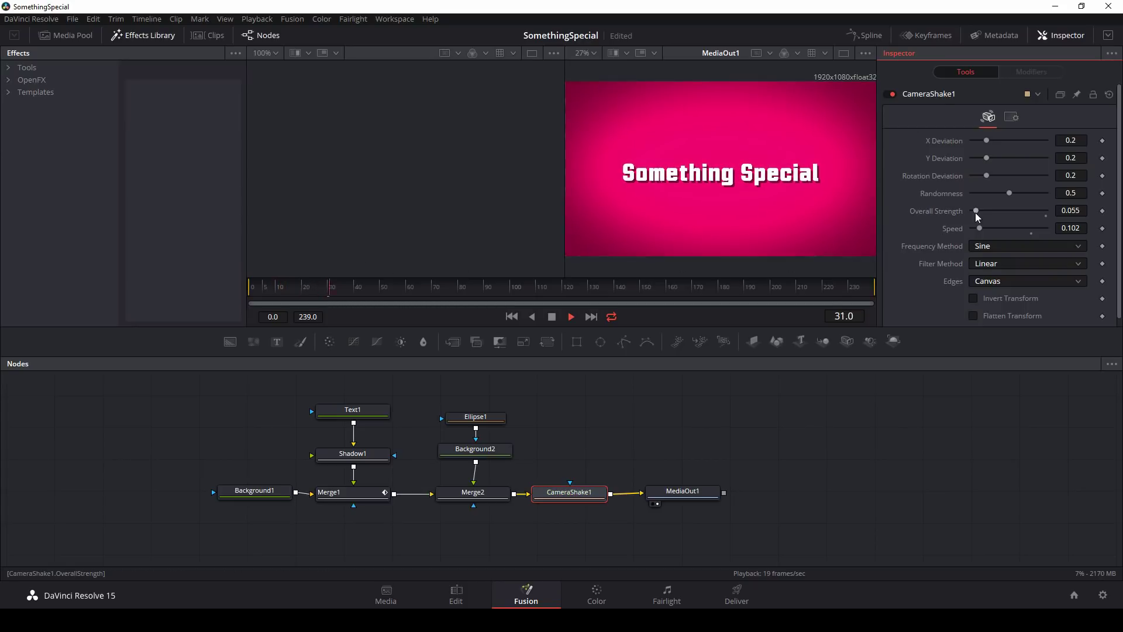
left_click_drag(976, 211, 987, 211)
left_click_drag(987, 175, 972, 175)
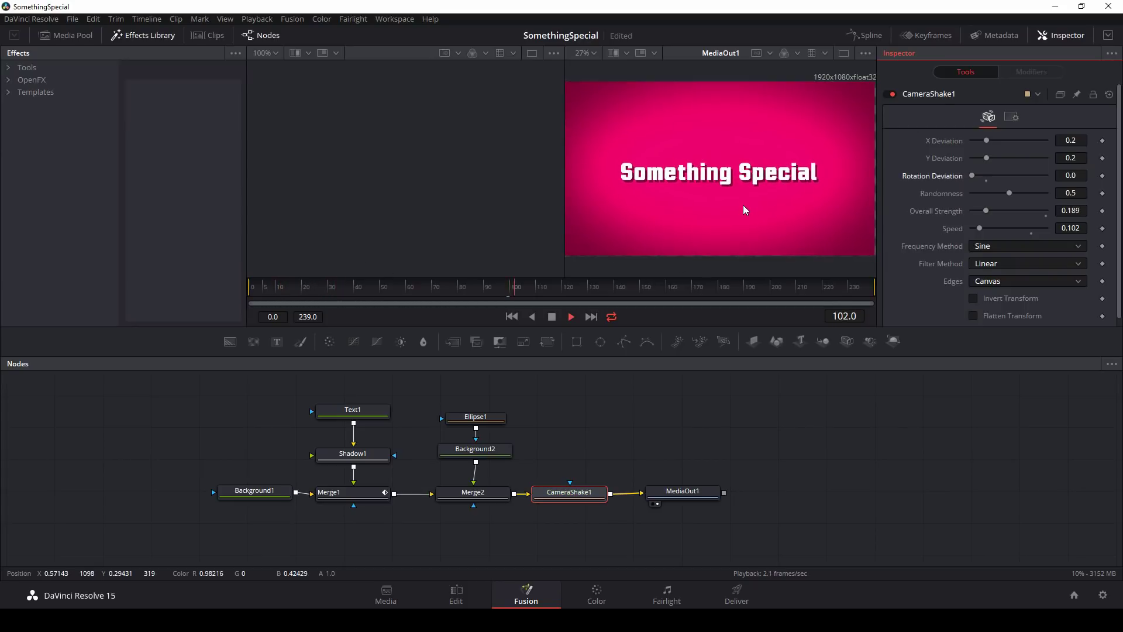
key("space")
left_click_drag(980, 228, 984, 228)
key("space")
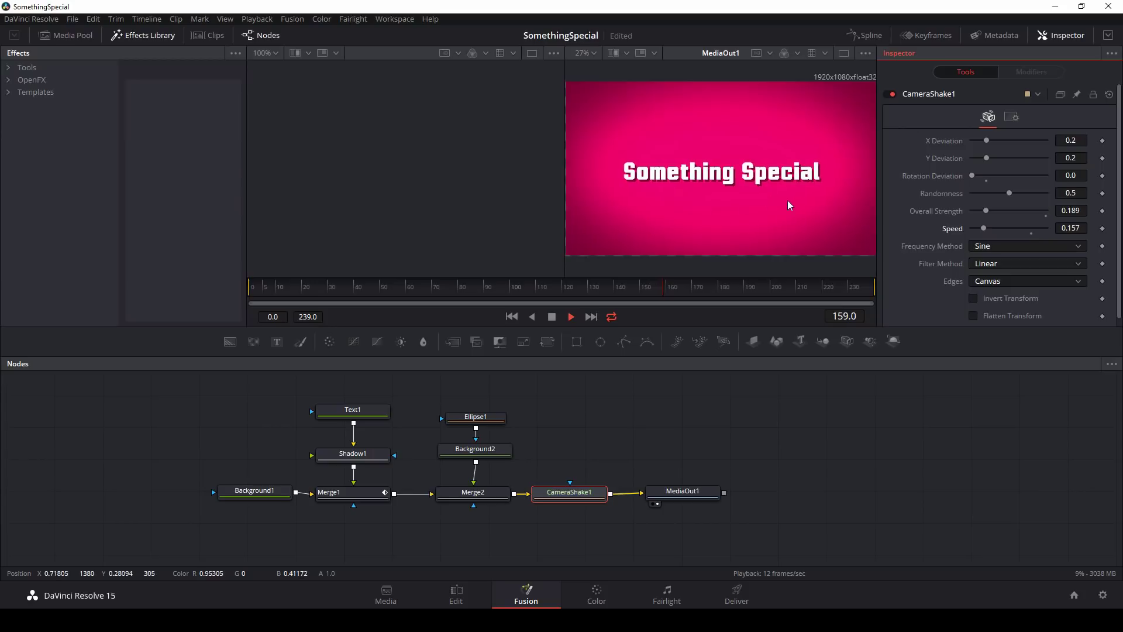
key("space")
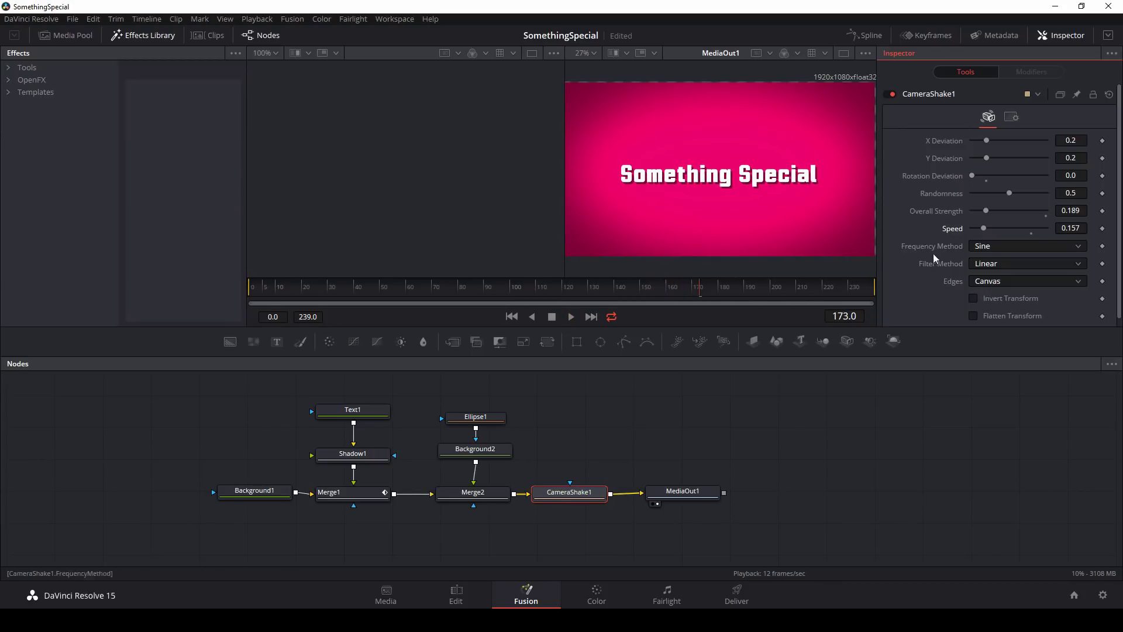
Try the Wrap and Mirror Edges options on CameraShake1
left_click(993, 282)
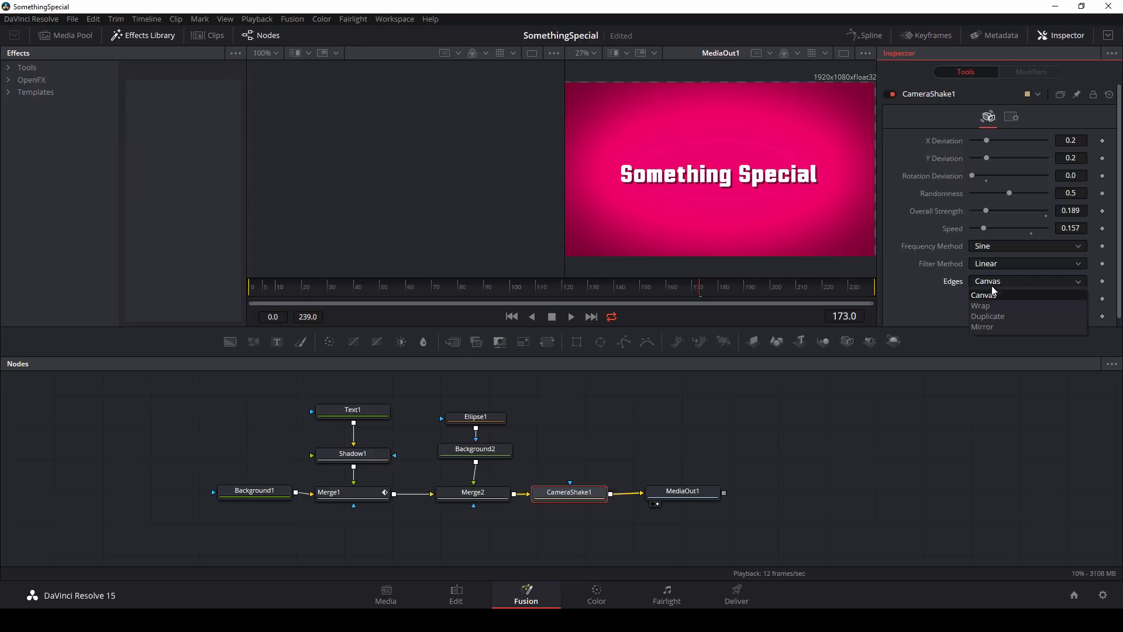
left_click(992, 305)
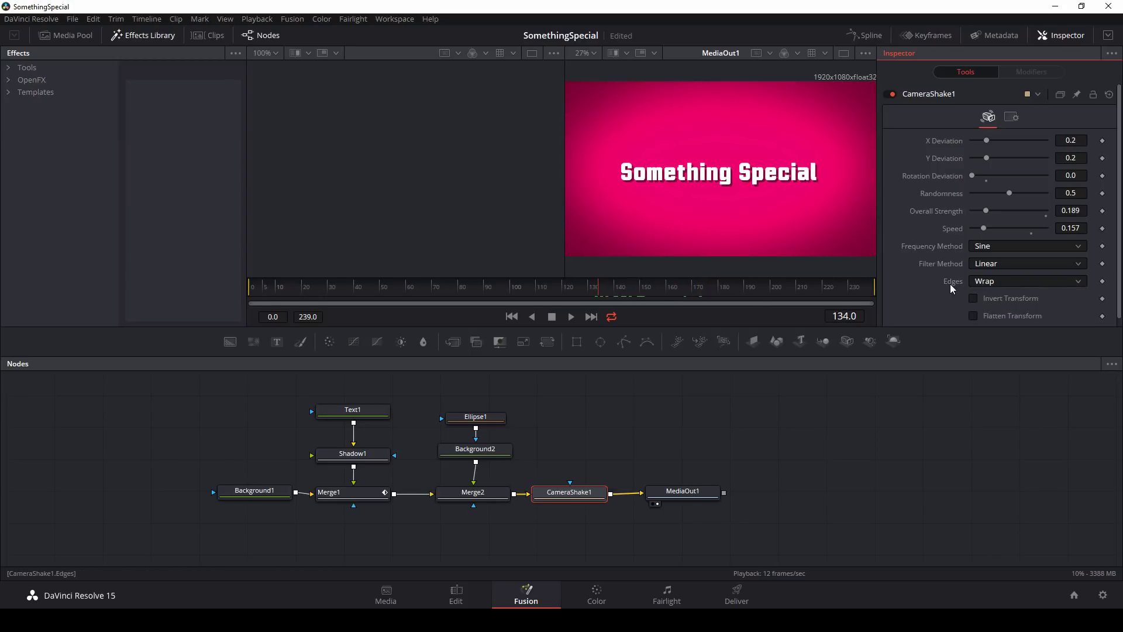
left_click(990, 282)
left_click(1002, 328)
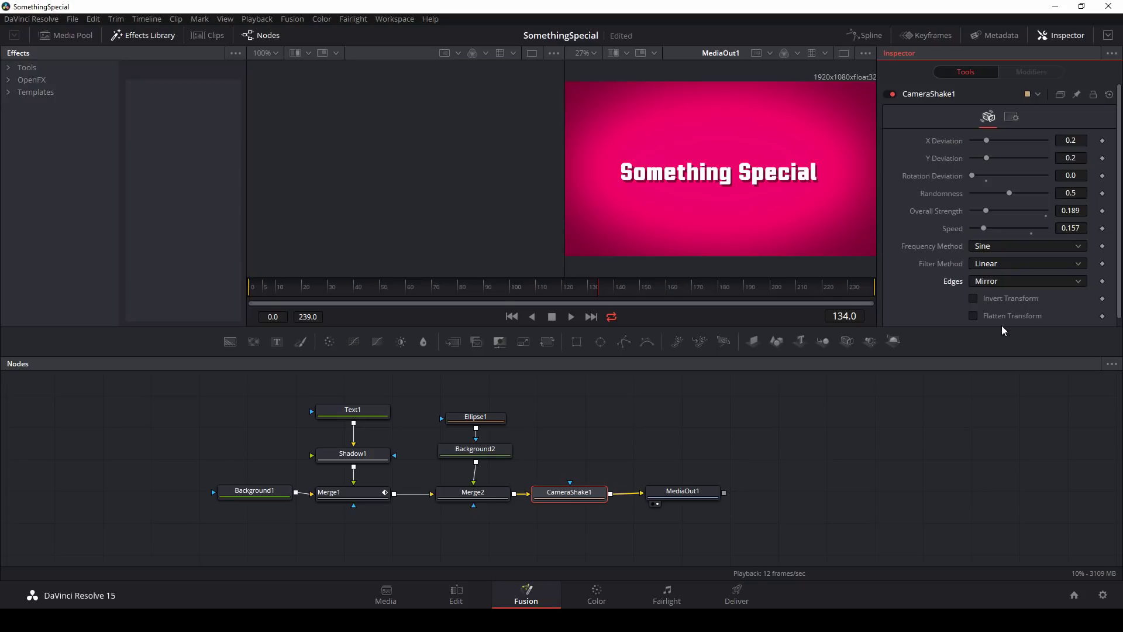
left_click(996, 282)
left_click(994, 305)
Move MediaOut1 further right and select CameraShake1 to make room for another node
scroll(960, 276, "up", 1)
left_click_drag(683, 492, 748, 492)
left_click(589, 497)
Add a Transform node after CameraShake1 with Size about 1.038, then view MediaOut1
key("ctrl+space")
type("Camera Shake")
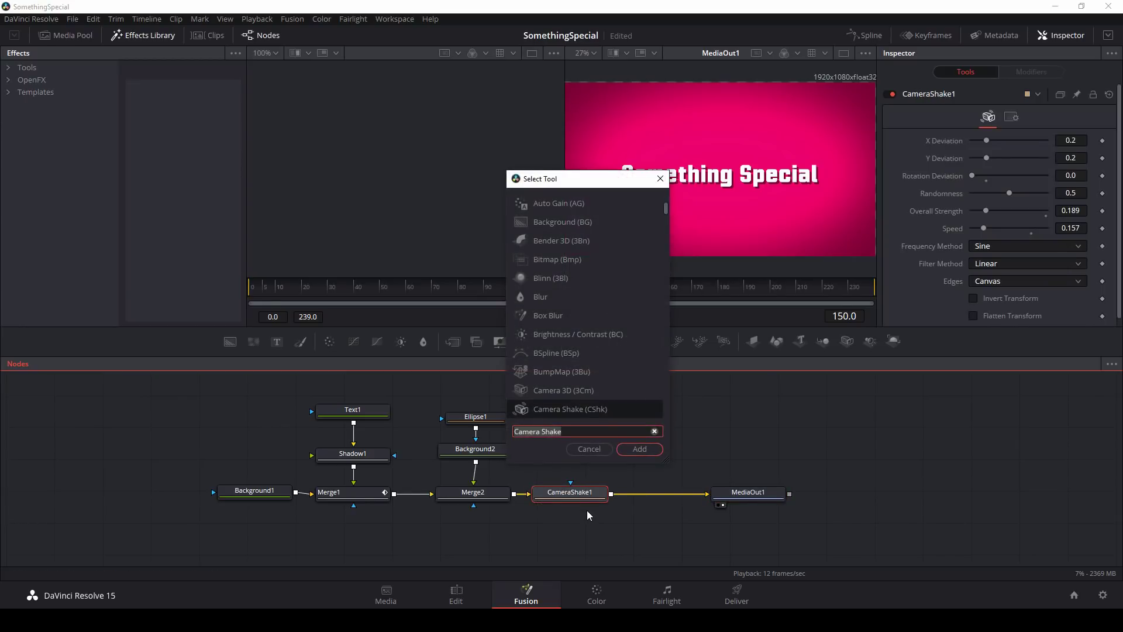
key("BackSpace")
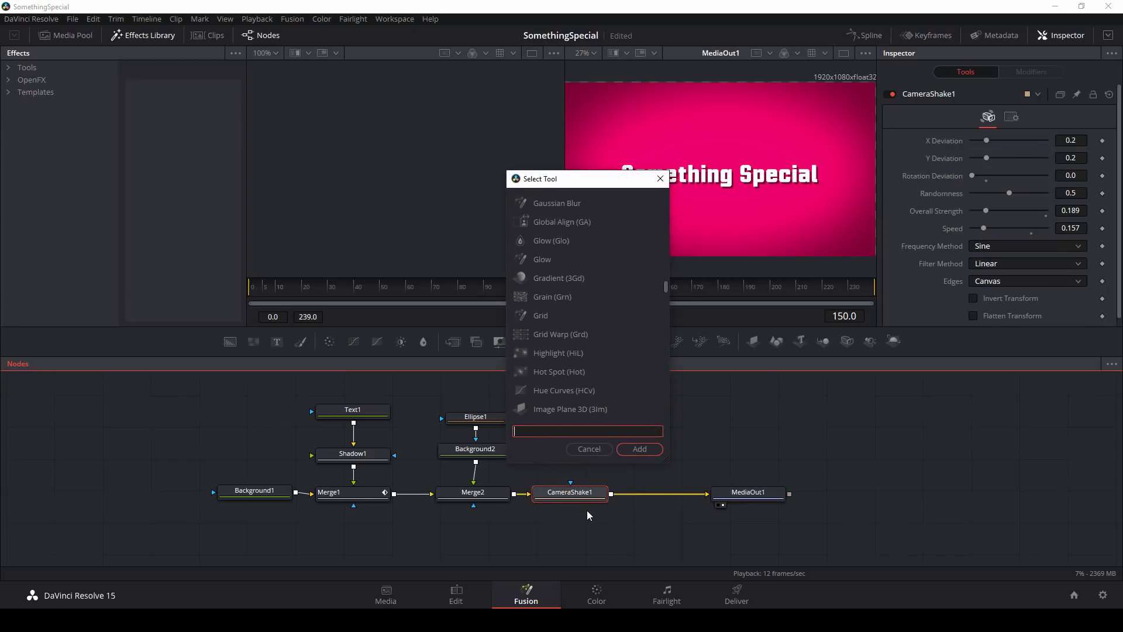
type("Transform")
key("Return")
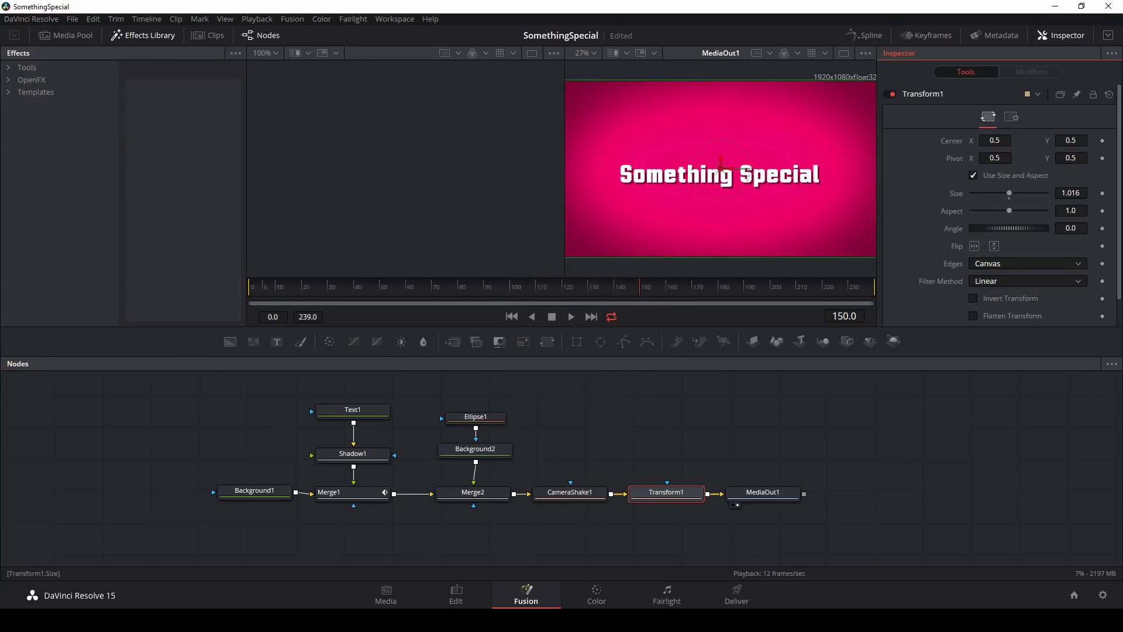
left_click_drag(1010, 193, 1010, 193)
left_click(763, 494)
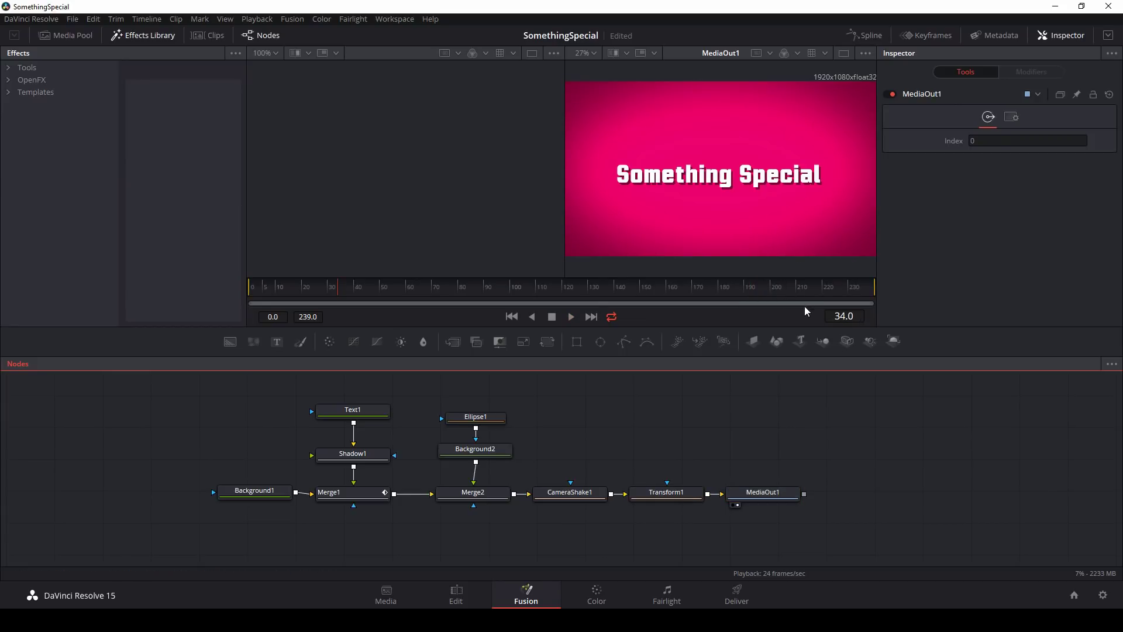
left_click(456, 598)
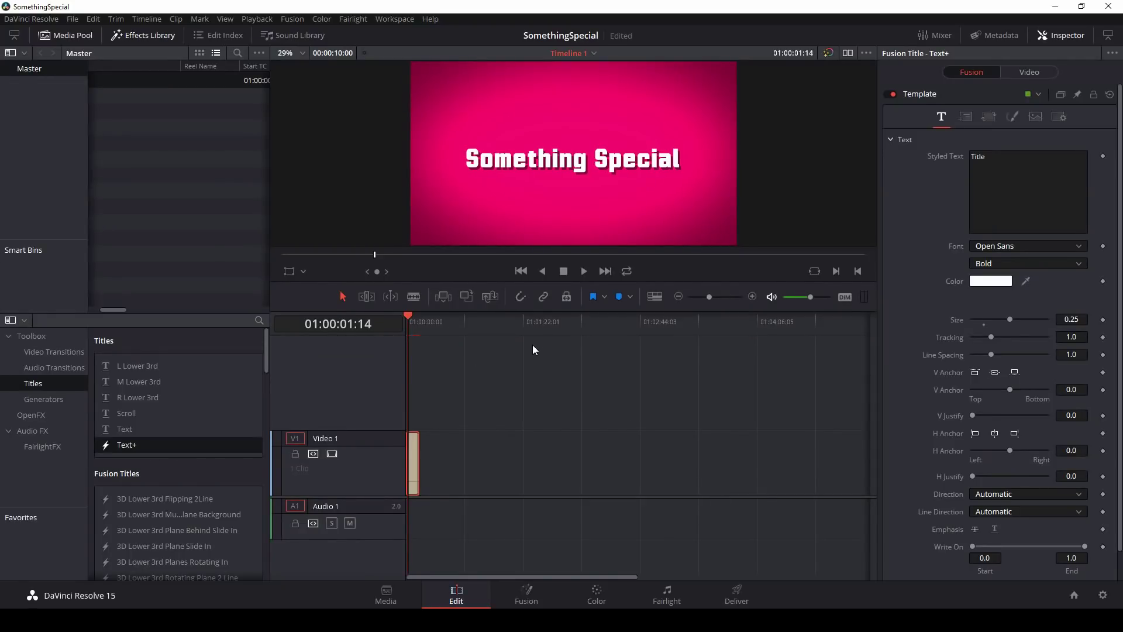
key("shift+5")
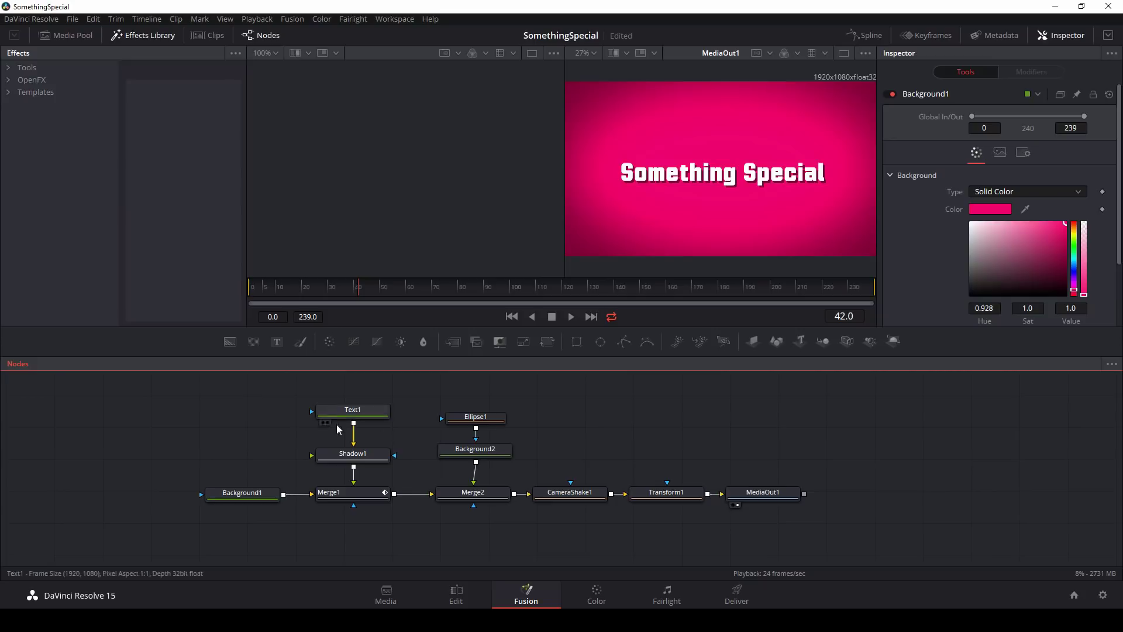
left_click_drag(216, 389, 822, 507)
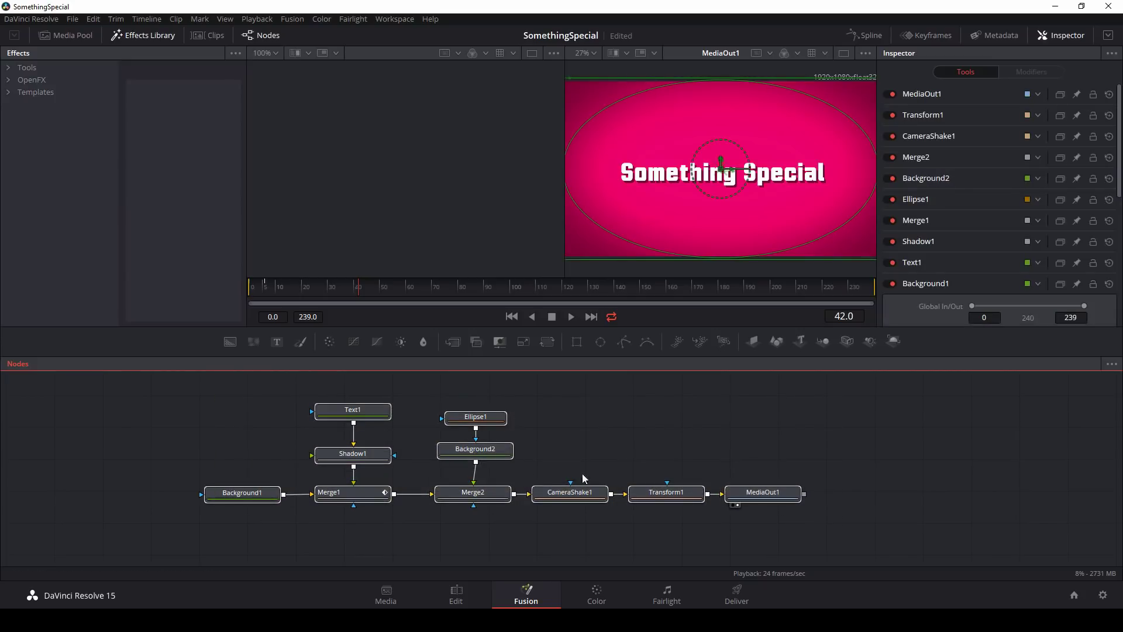
left_click(557, 428)
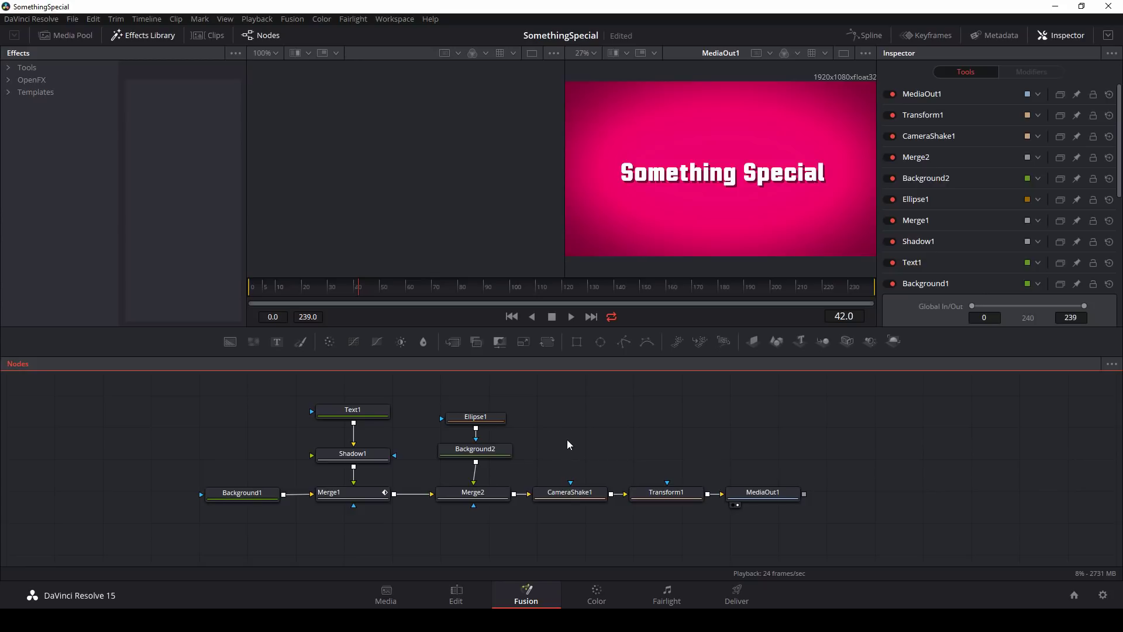
left_click(243, 493)
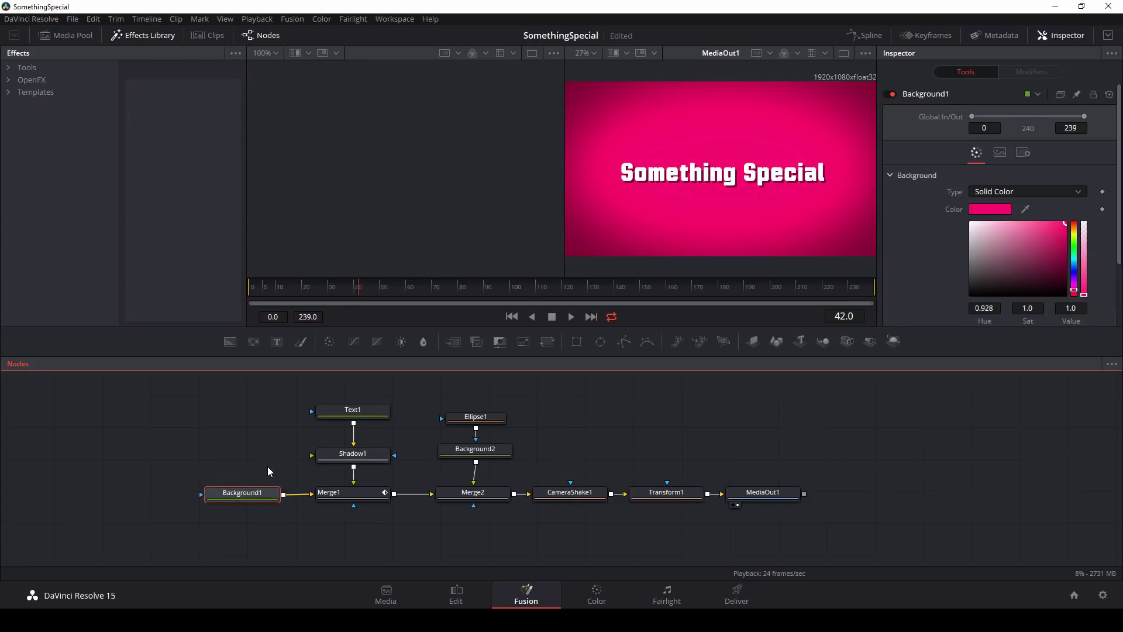
left_click(358, 413)
left_click(369, 460)
left_click(368, 495)
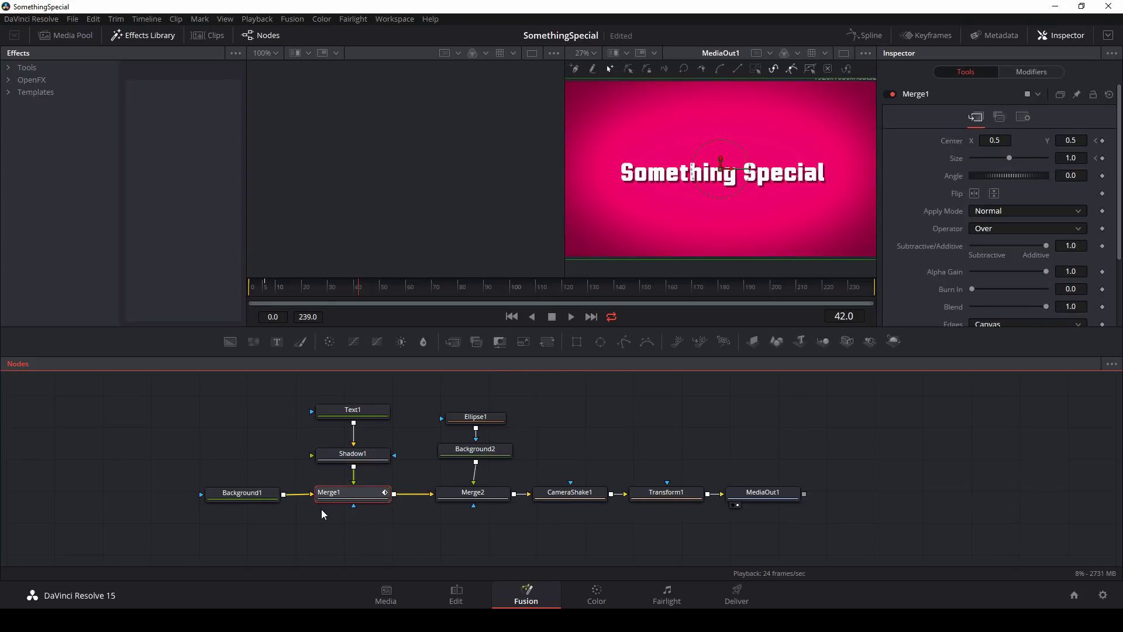
left_click(489, 456)
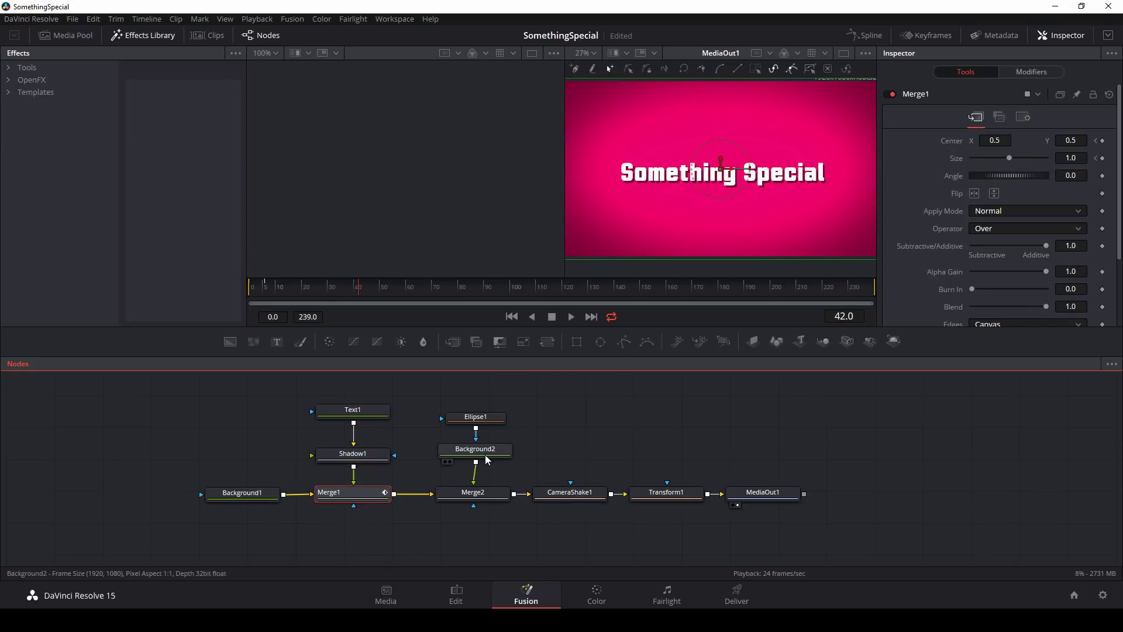
left_click(497, 425)
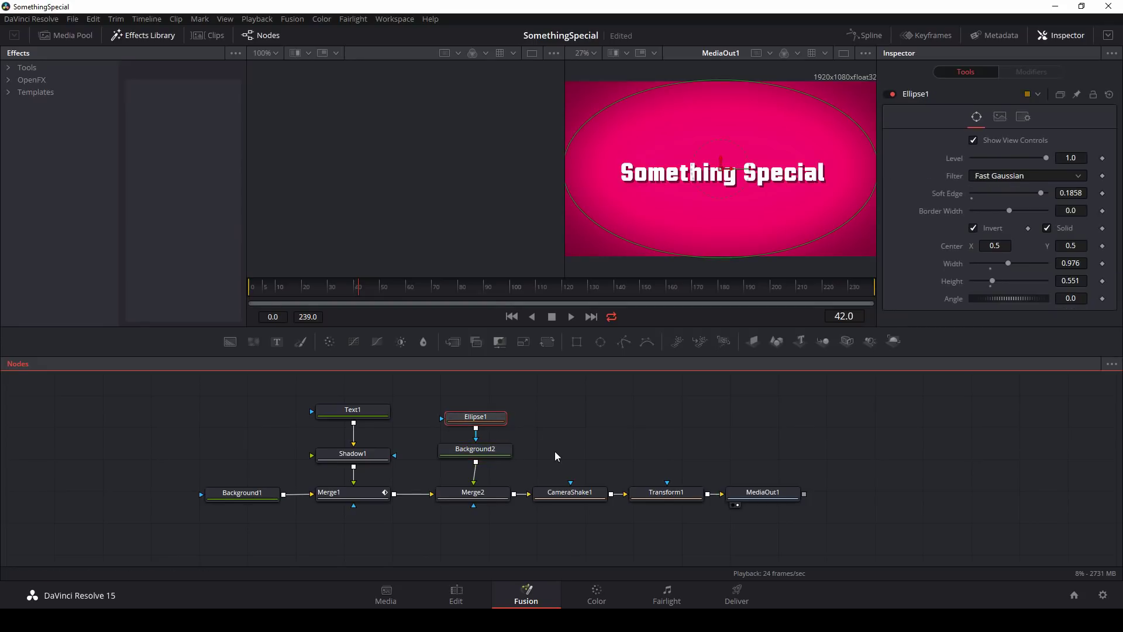
left_click(484, 497)
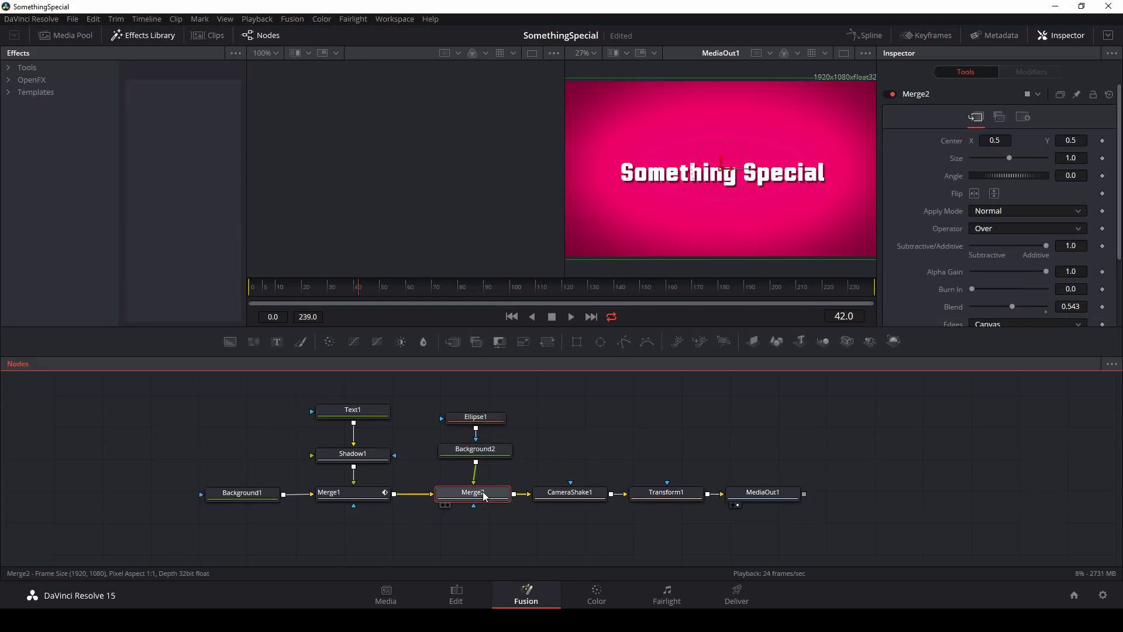
left_click(589, 495)
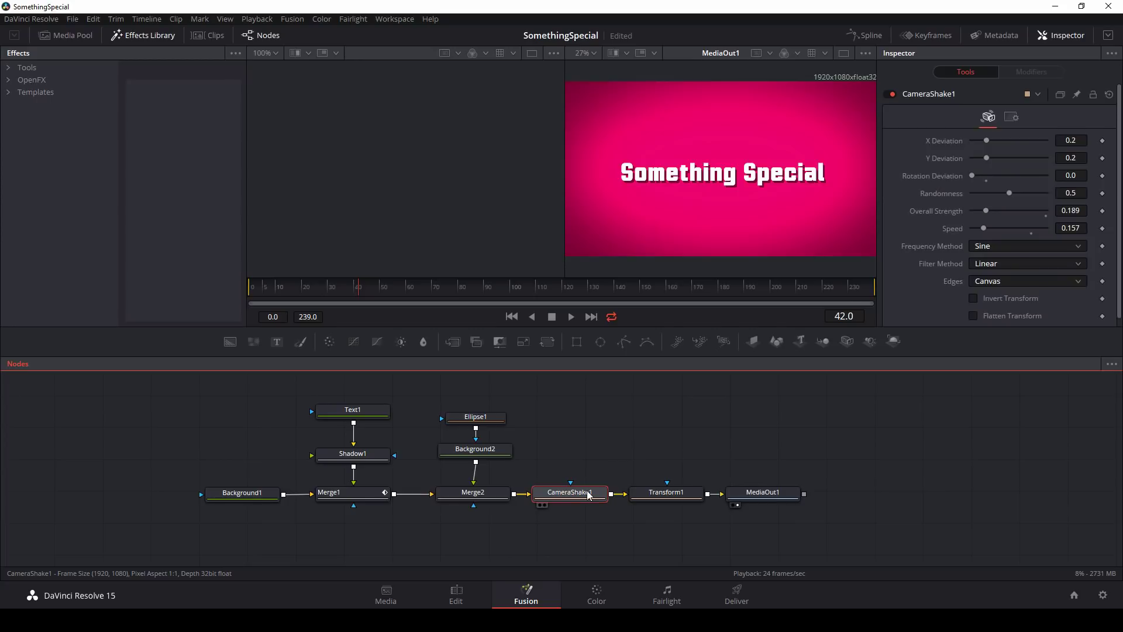
left_click(667, 497)
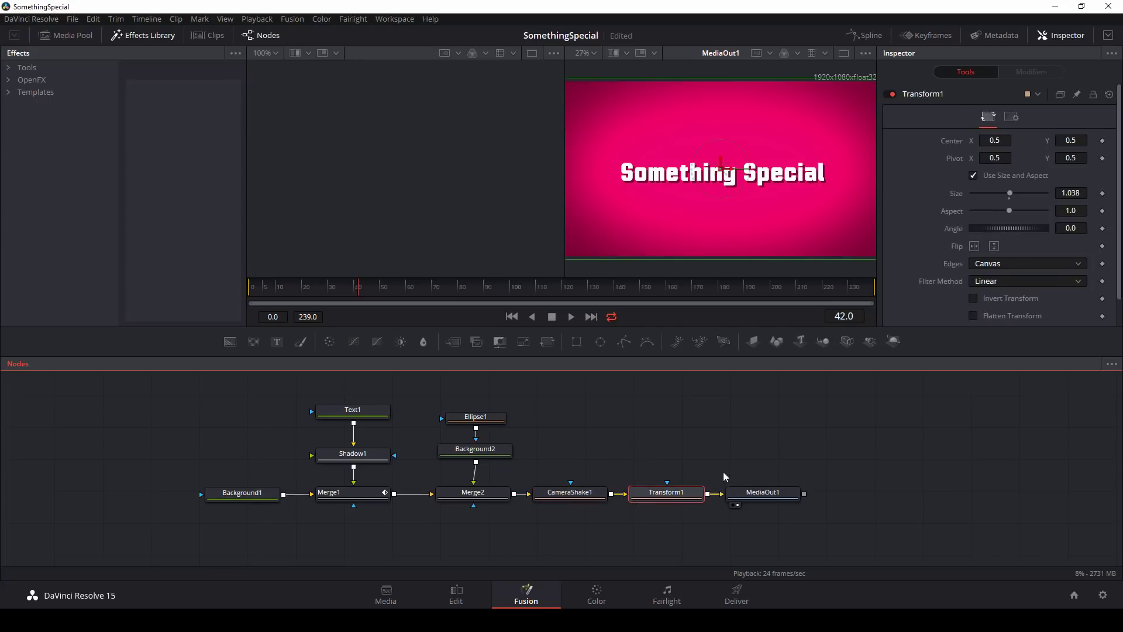
left_click(766, 495)
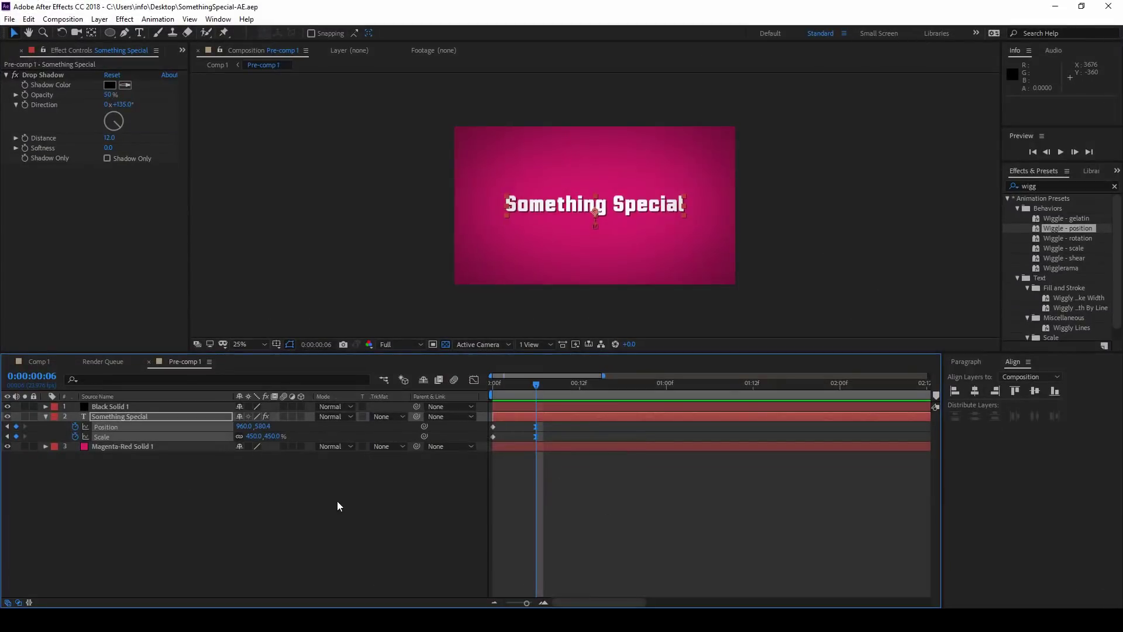
Inspect Pre-comp 1's layers: the magenta solid, the text's Drop Shadow and Black Solid 1's vignette mask
left_click(123, 447)
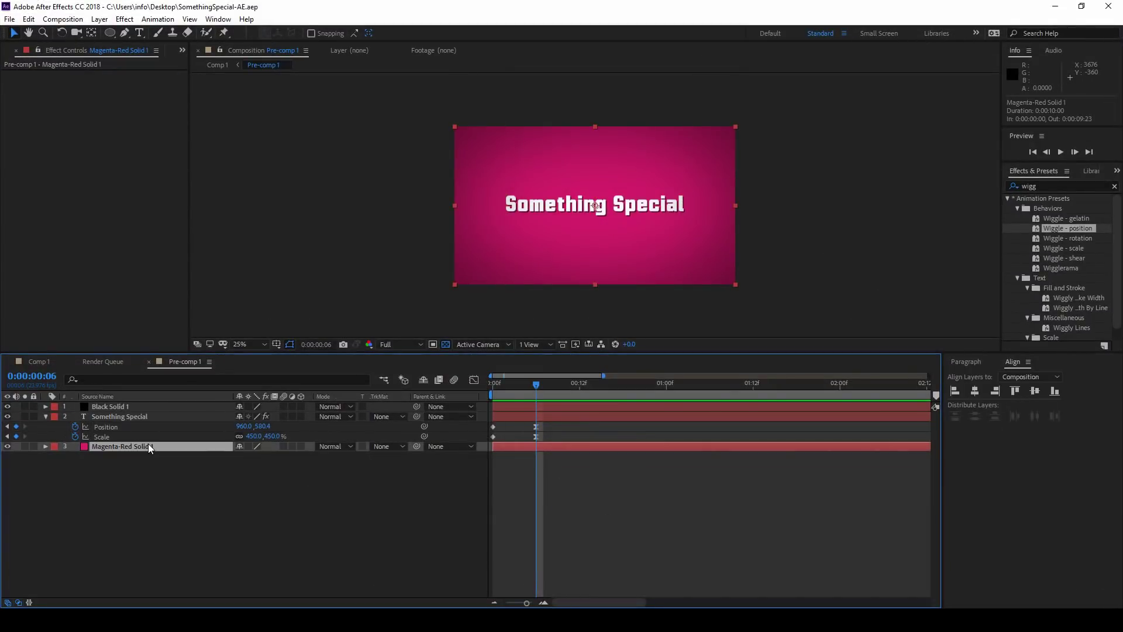
left_click(140, 416)
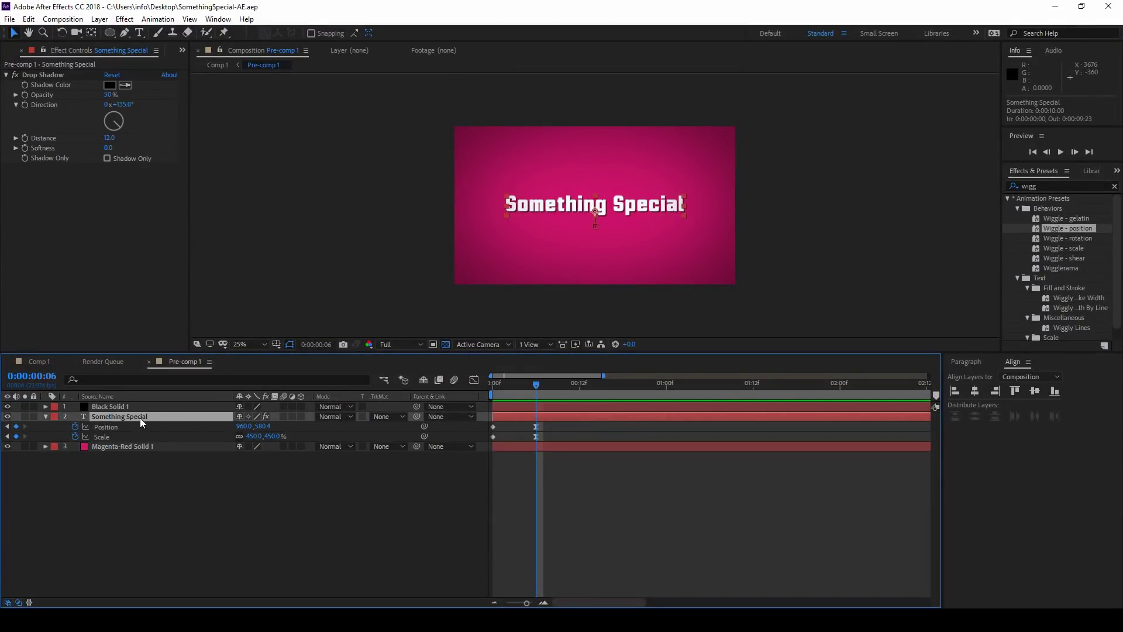
left_click(62, 74)
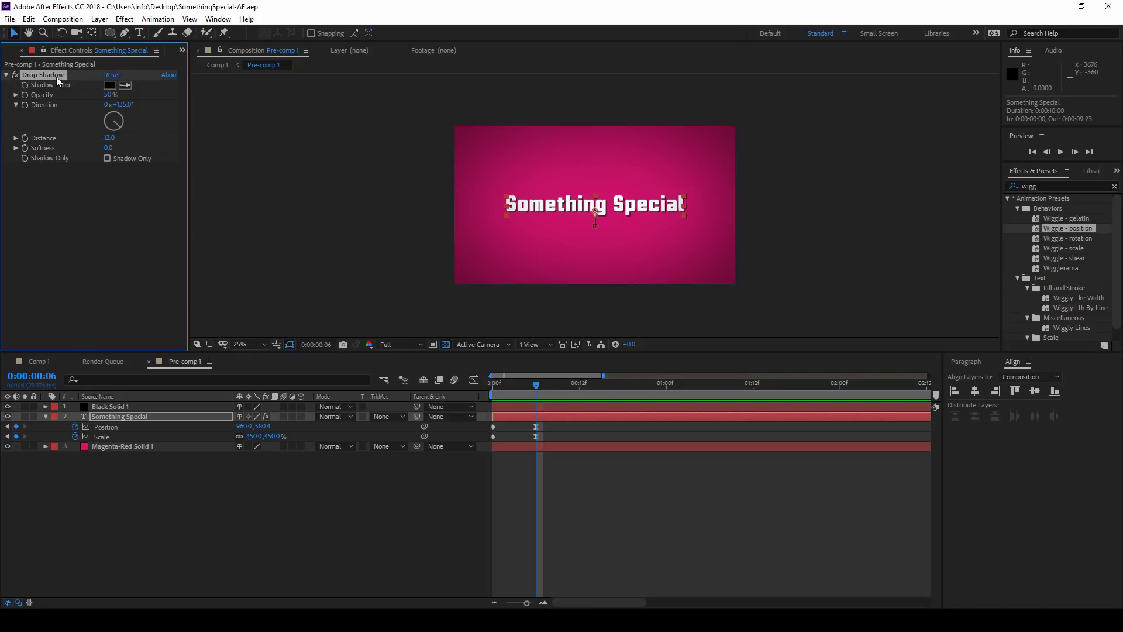
left_click(143, 445, "ctrl")
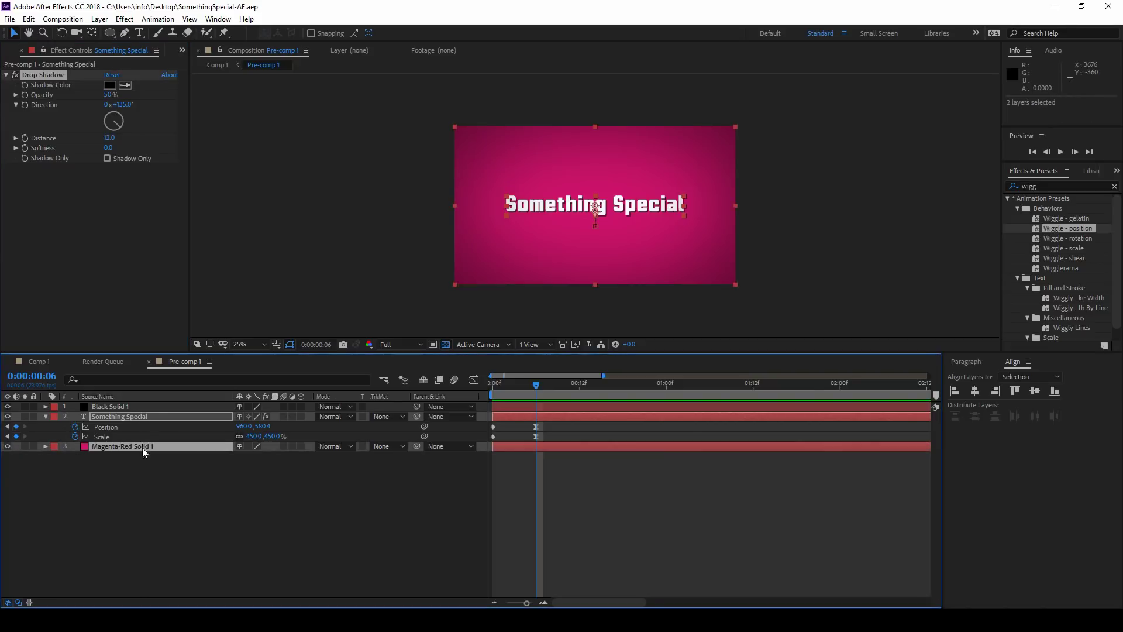
left_click(136, 407)
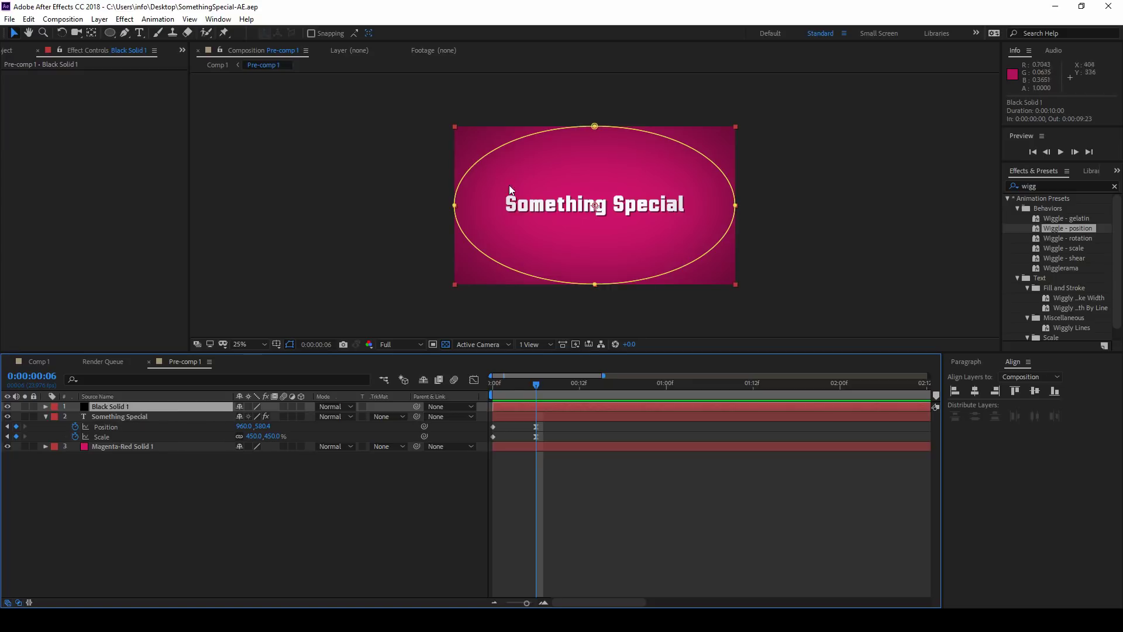
left_click(160, 418)
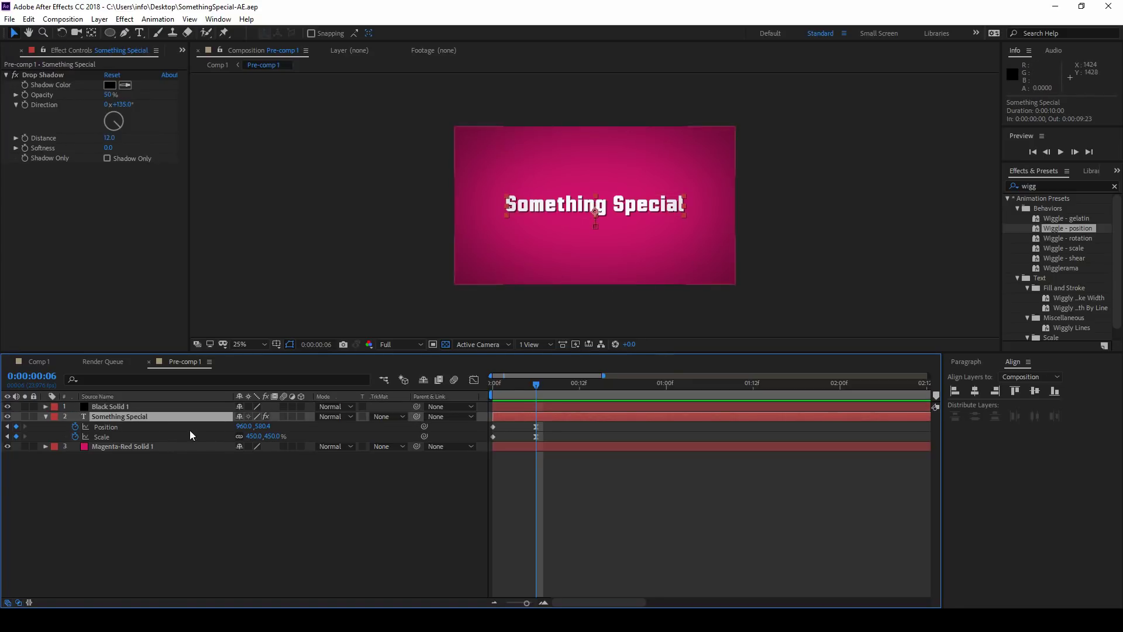
In Comp 1, review Pre-comp 1's Wiggle - position and Transform effects, then deselect
left_click(39, 362)
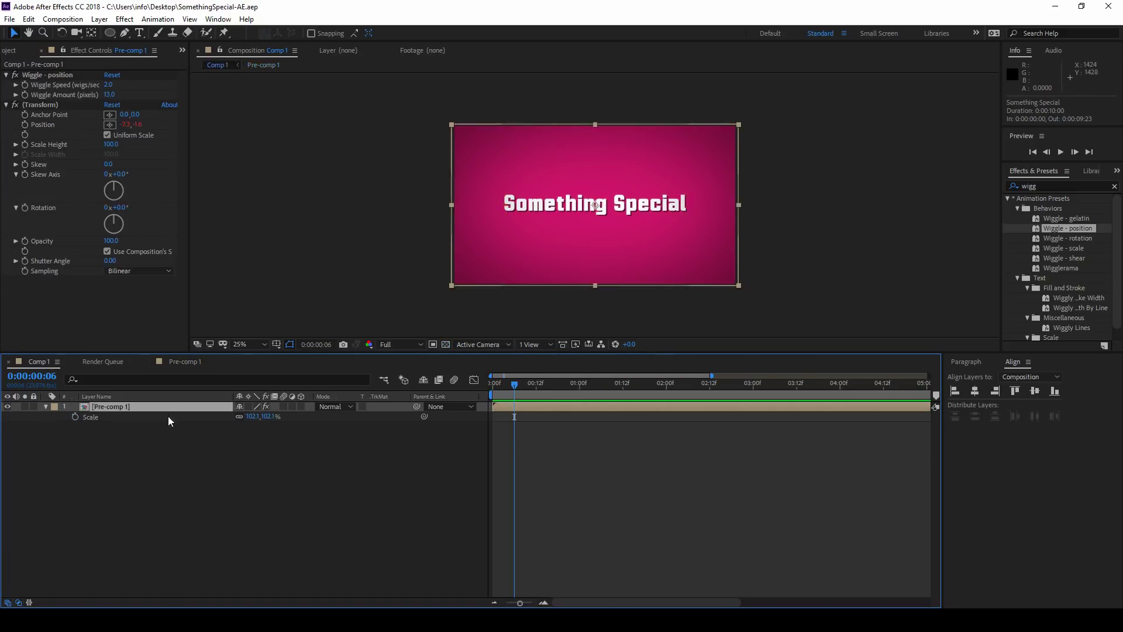
left_click(173, 409)
left_click(64, 76)
left_click(56, 107)
left_click(170, 410)
left_click(170, 407)
key("F2")
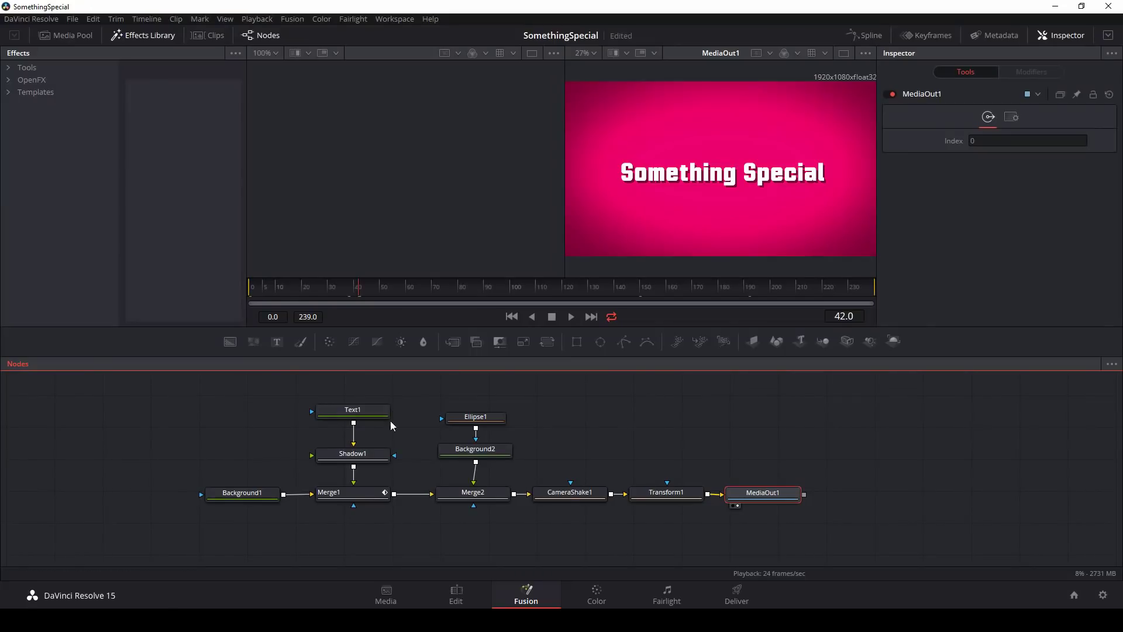
Box-select every node from Background1 to MediaOut1, then deselect them
left_click_drag(205, 386, 843, 550)
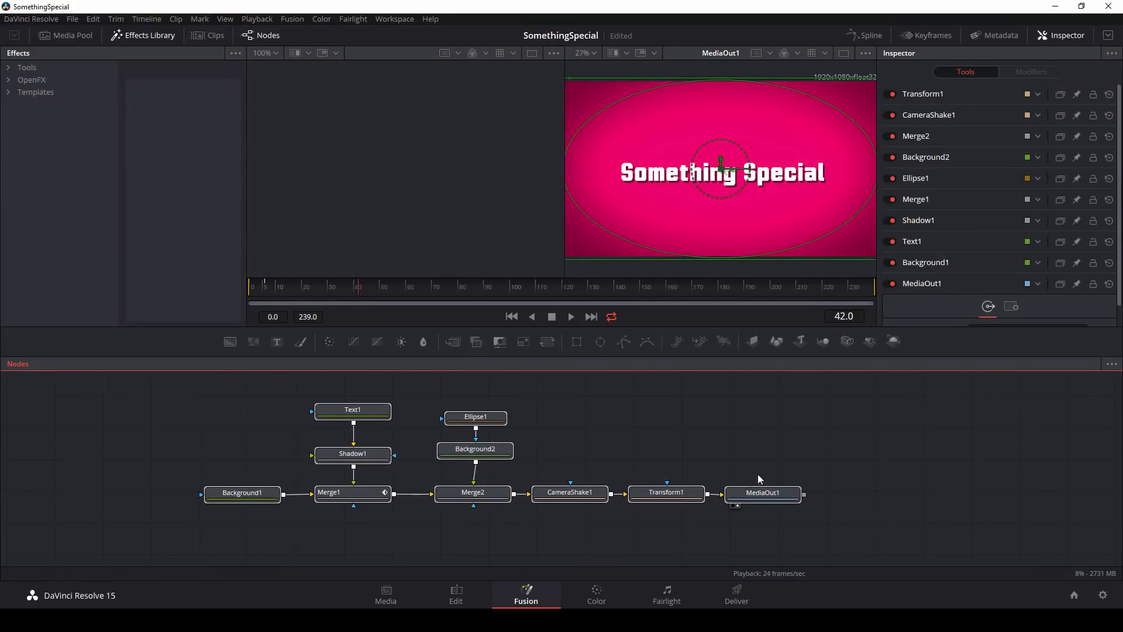
left_click(644, 442)
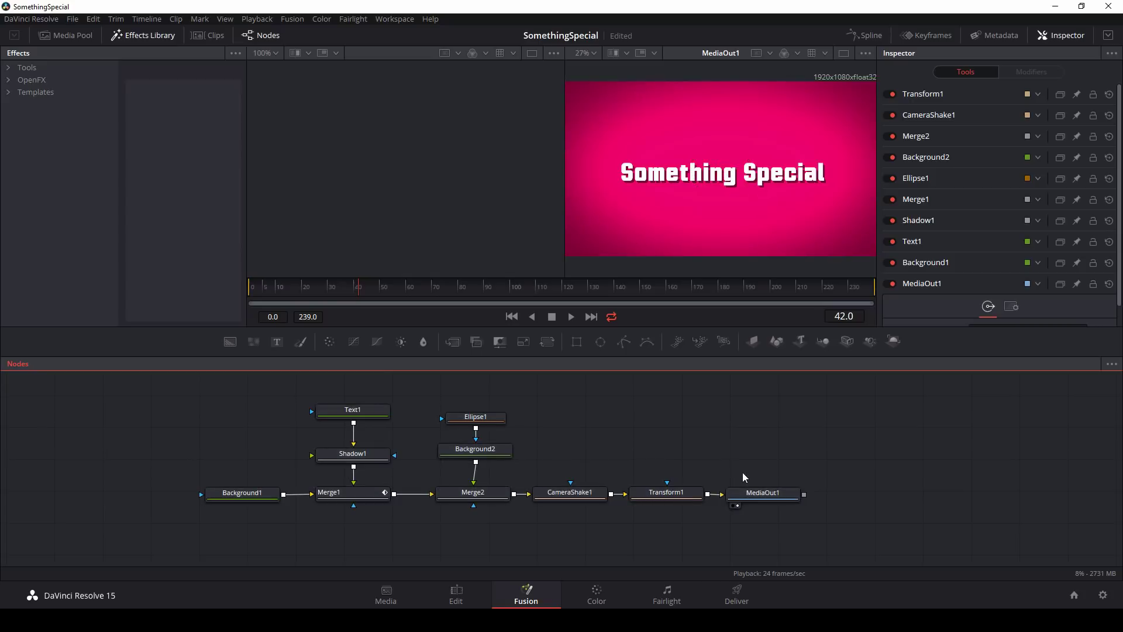